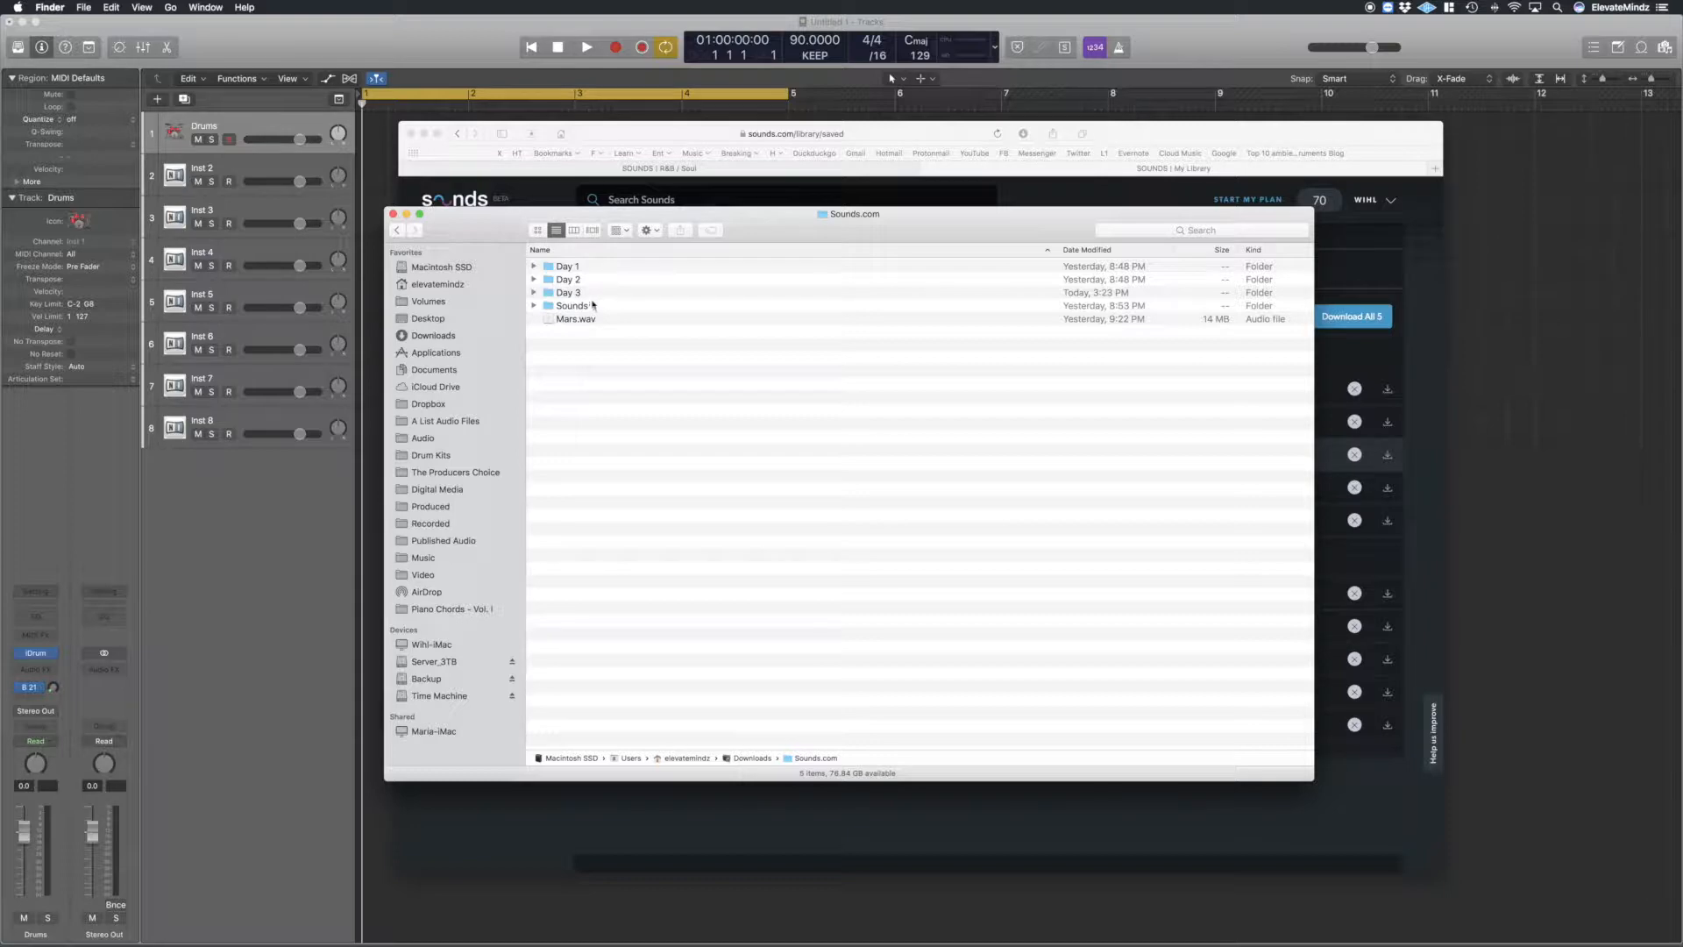
# Preview the Mars.wav sample in the Sounds.com folder, and switch back to Logic Pro X.
pyautogui.click(578, 322)
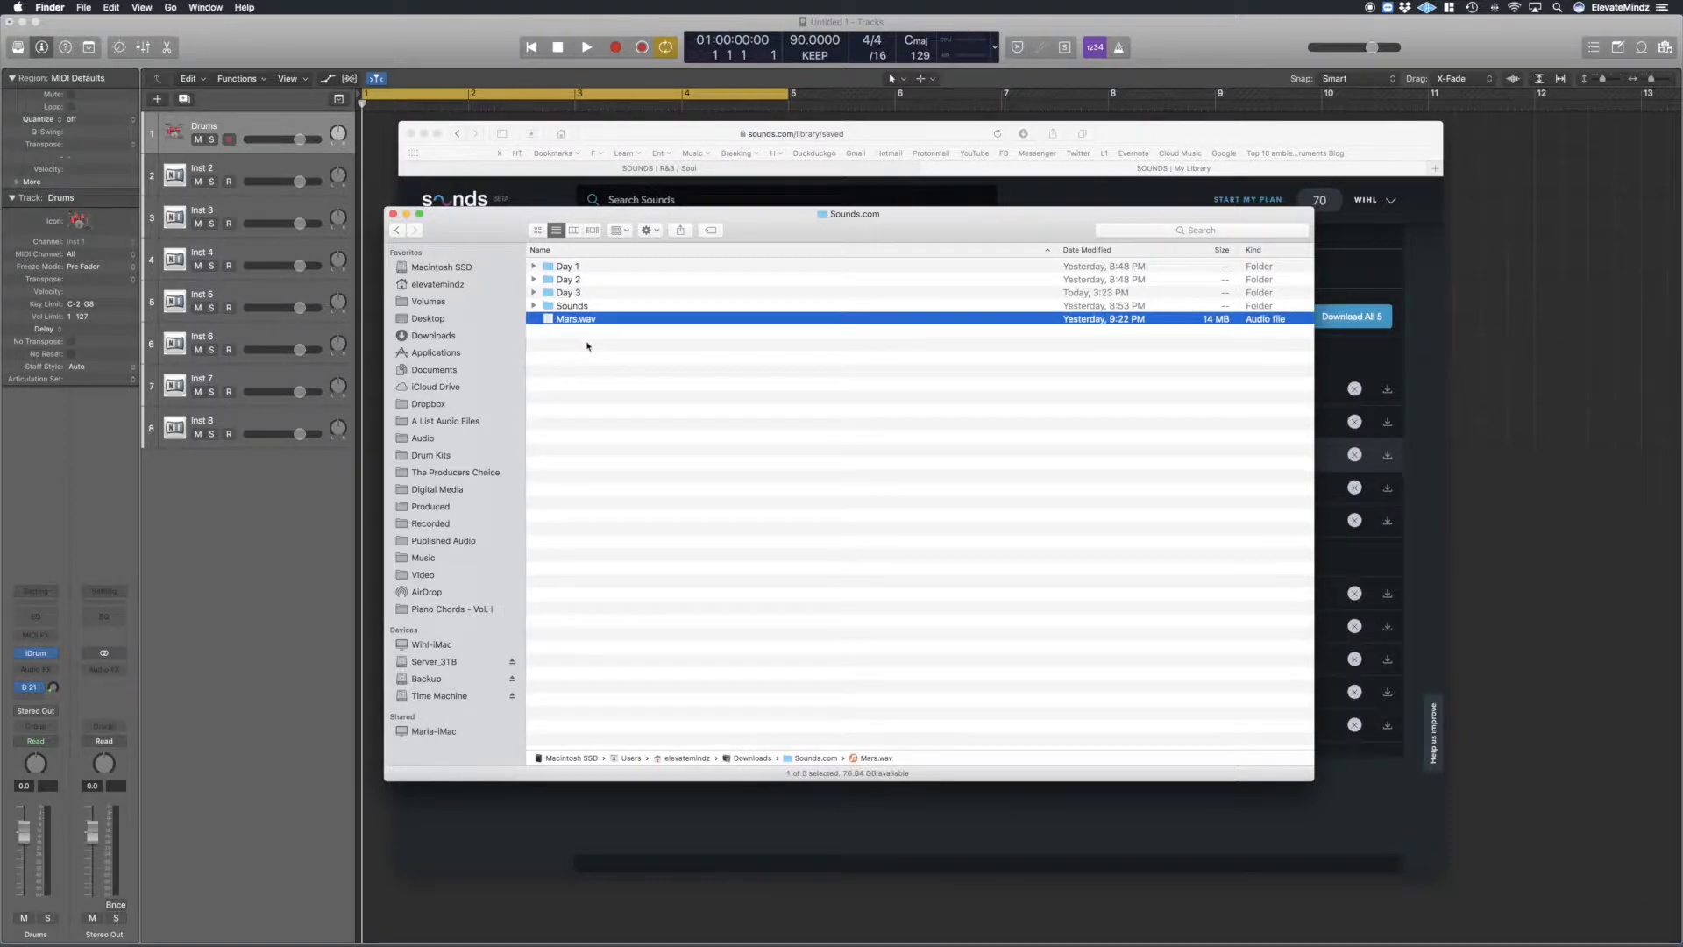
pyautogui.press('space')
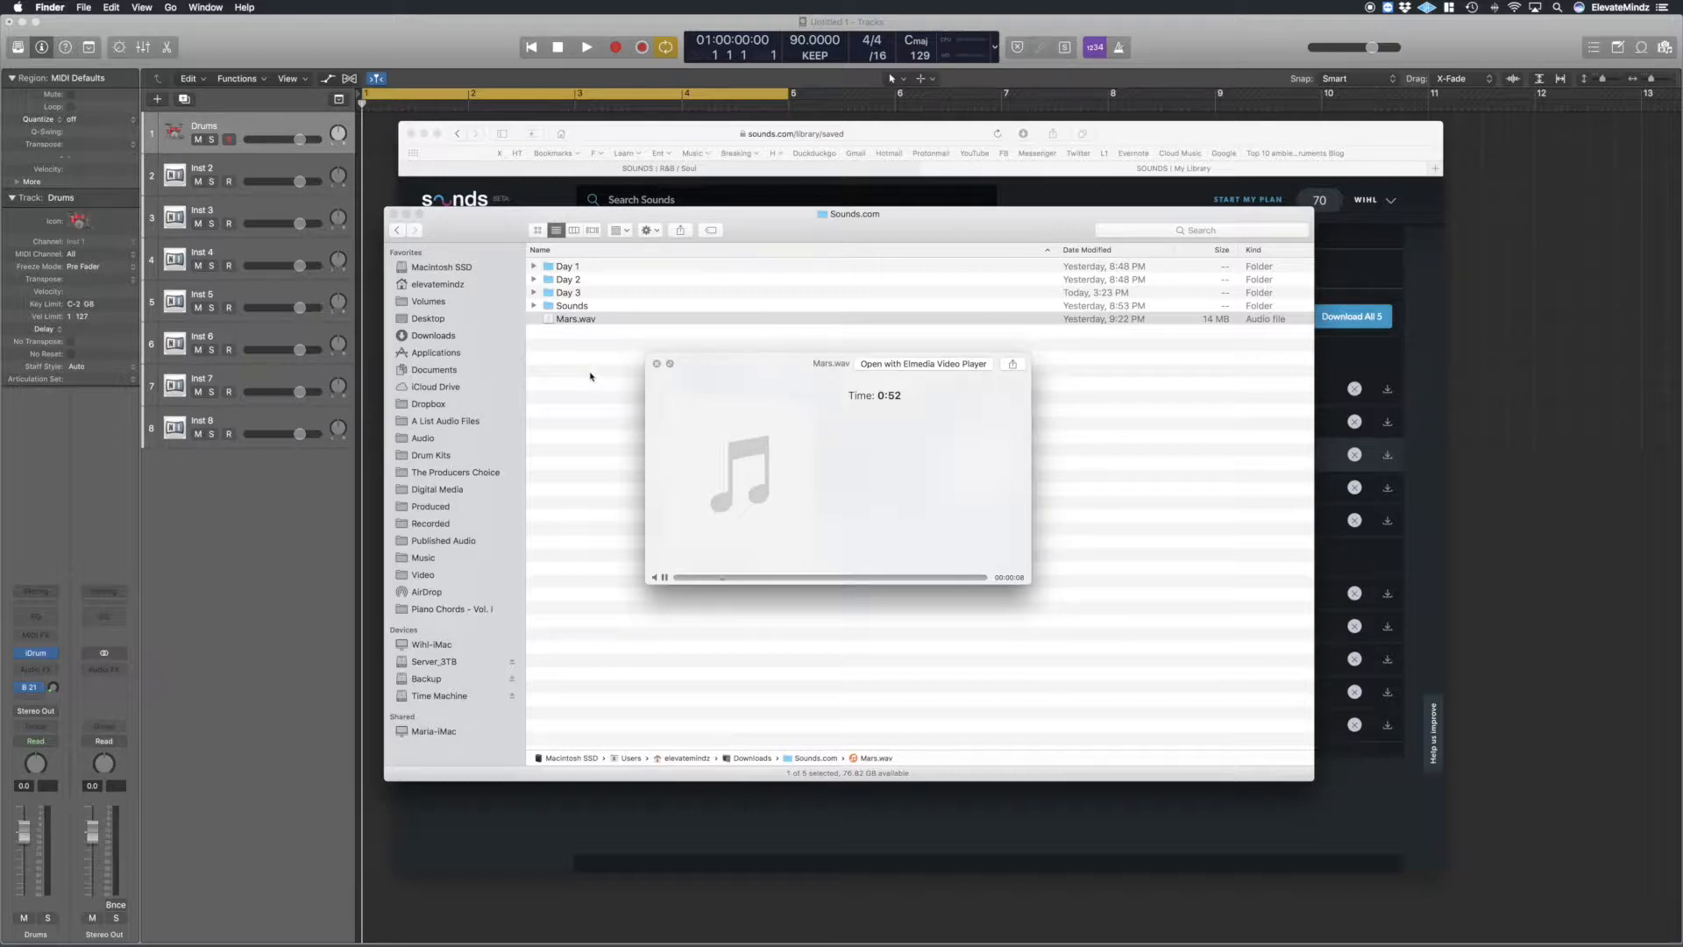
pyautogui.press('space')
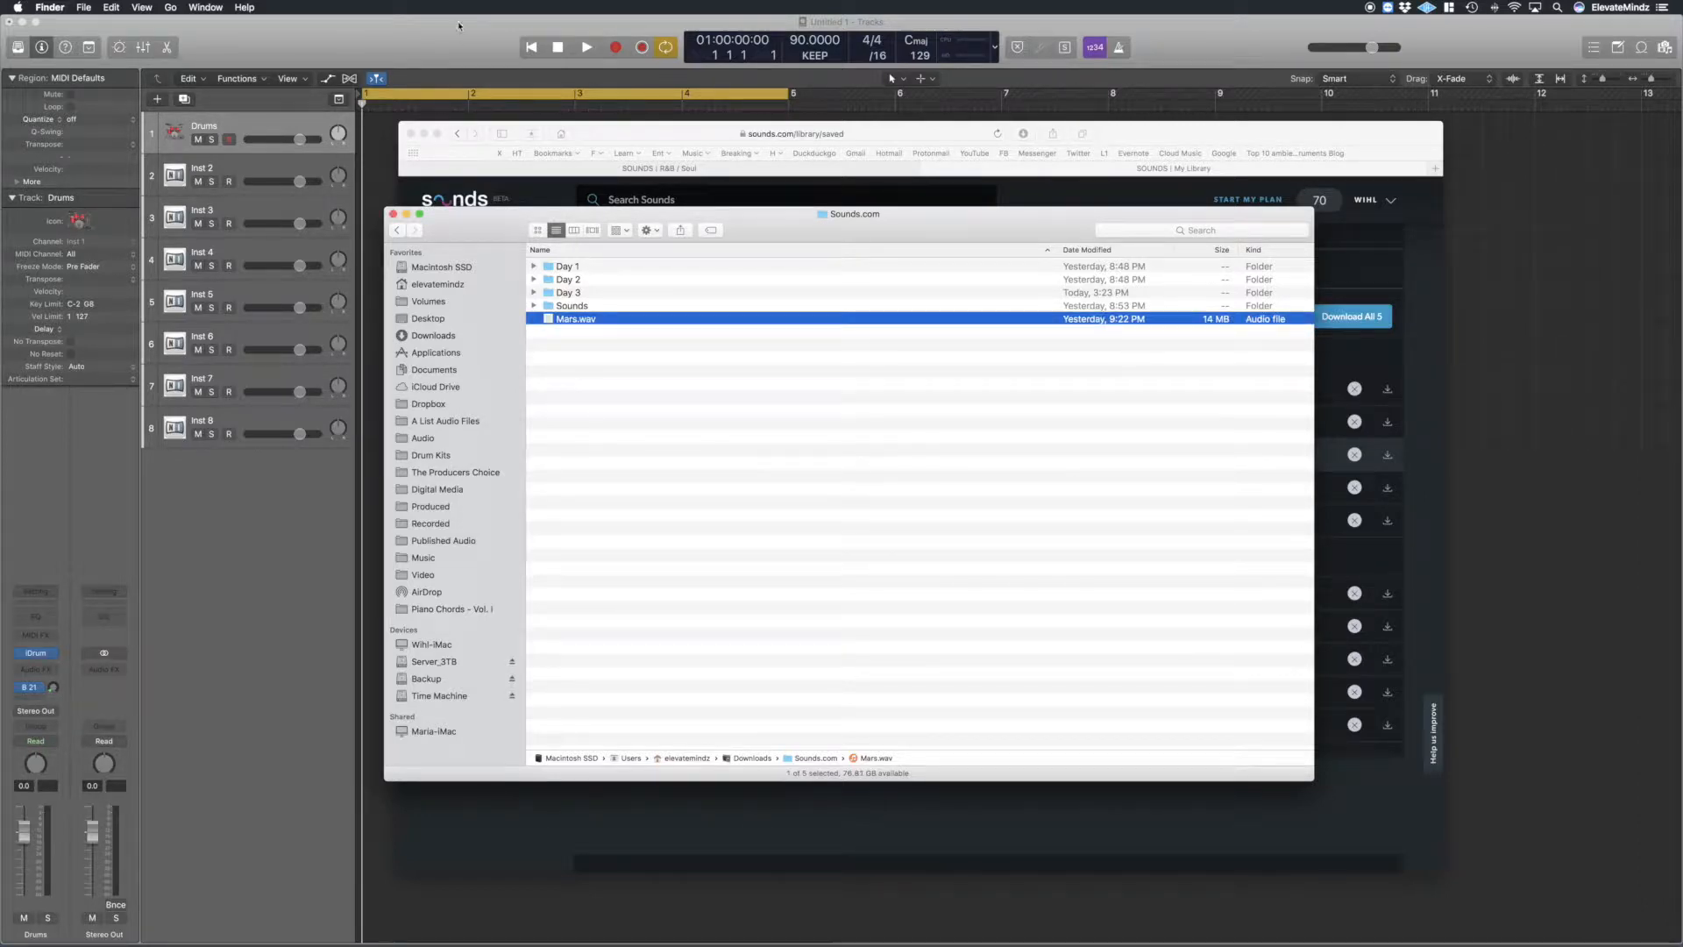
pyautogui.click(462, 44)
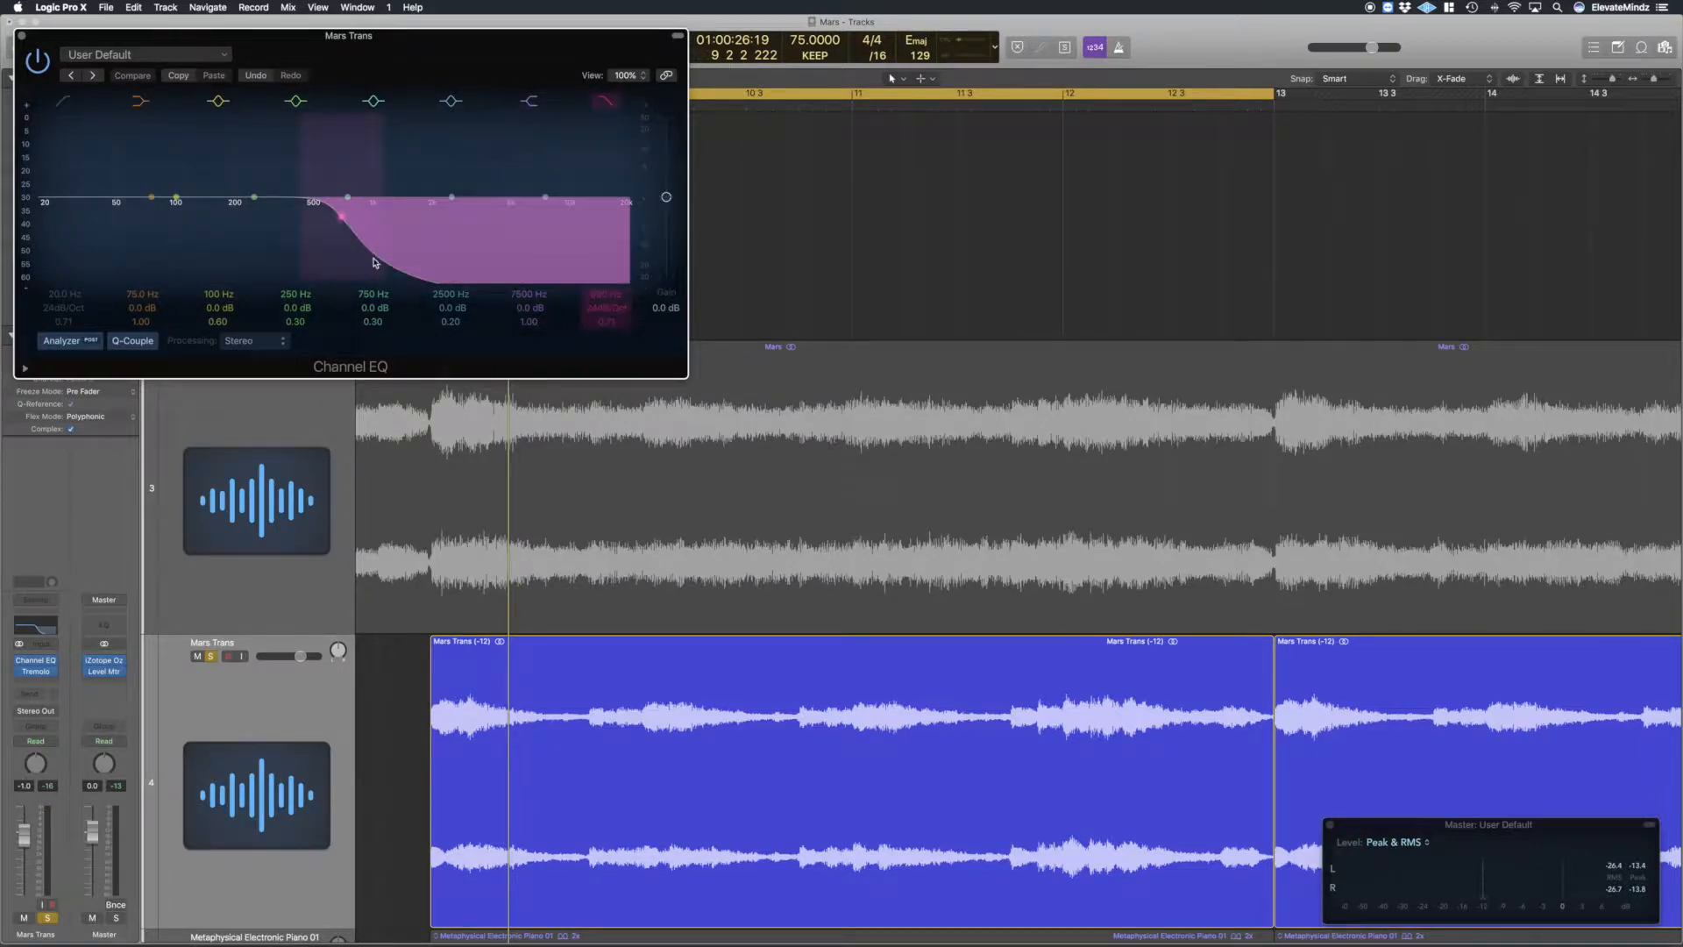
# Listen to the Mars Trans track with its Tremolo effect bypassed, and re-enable the effect.
pyautogui.moveTo(23, 675)
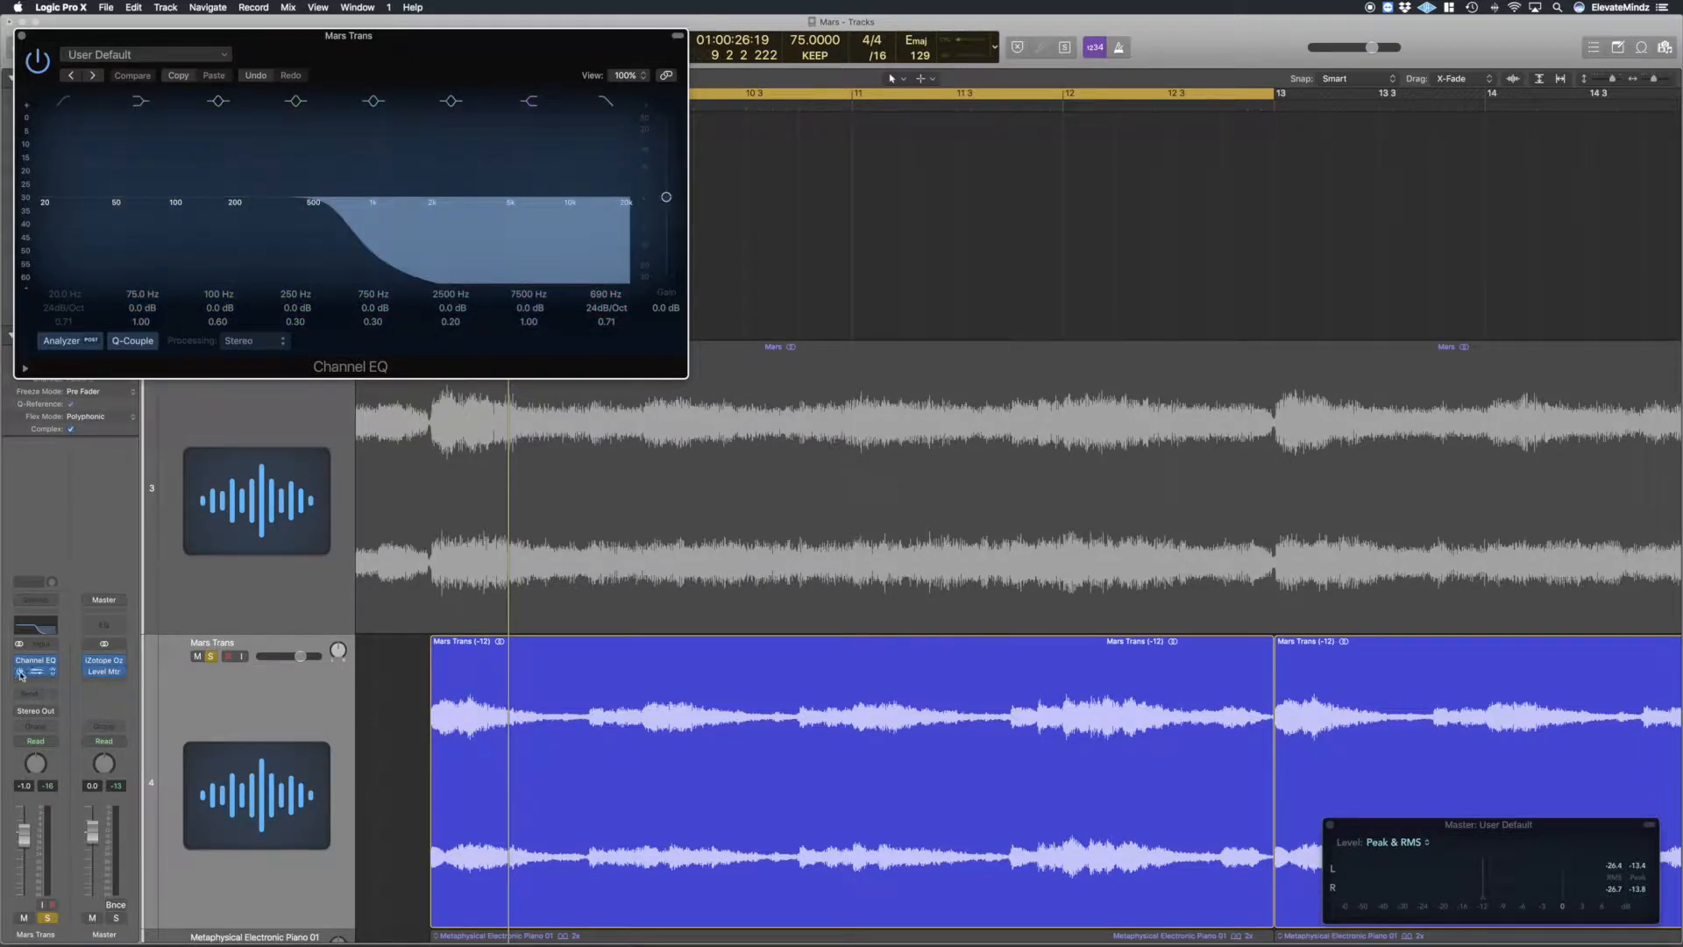
pyautogui.press('space')
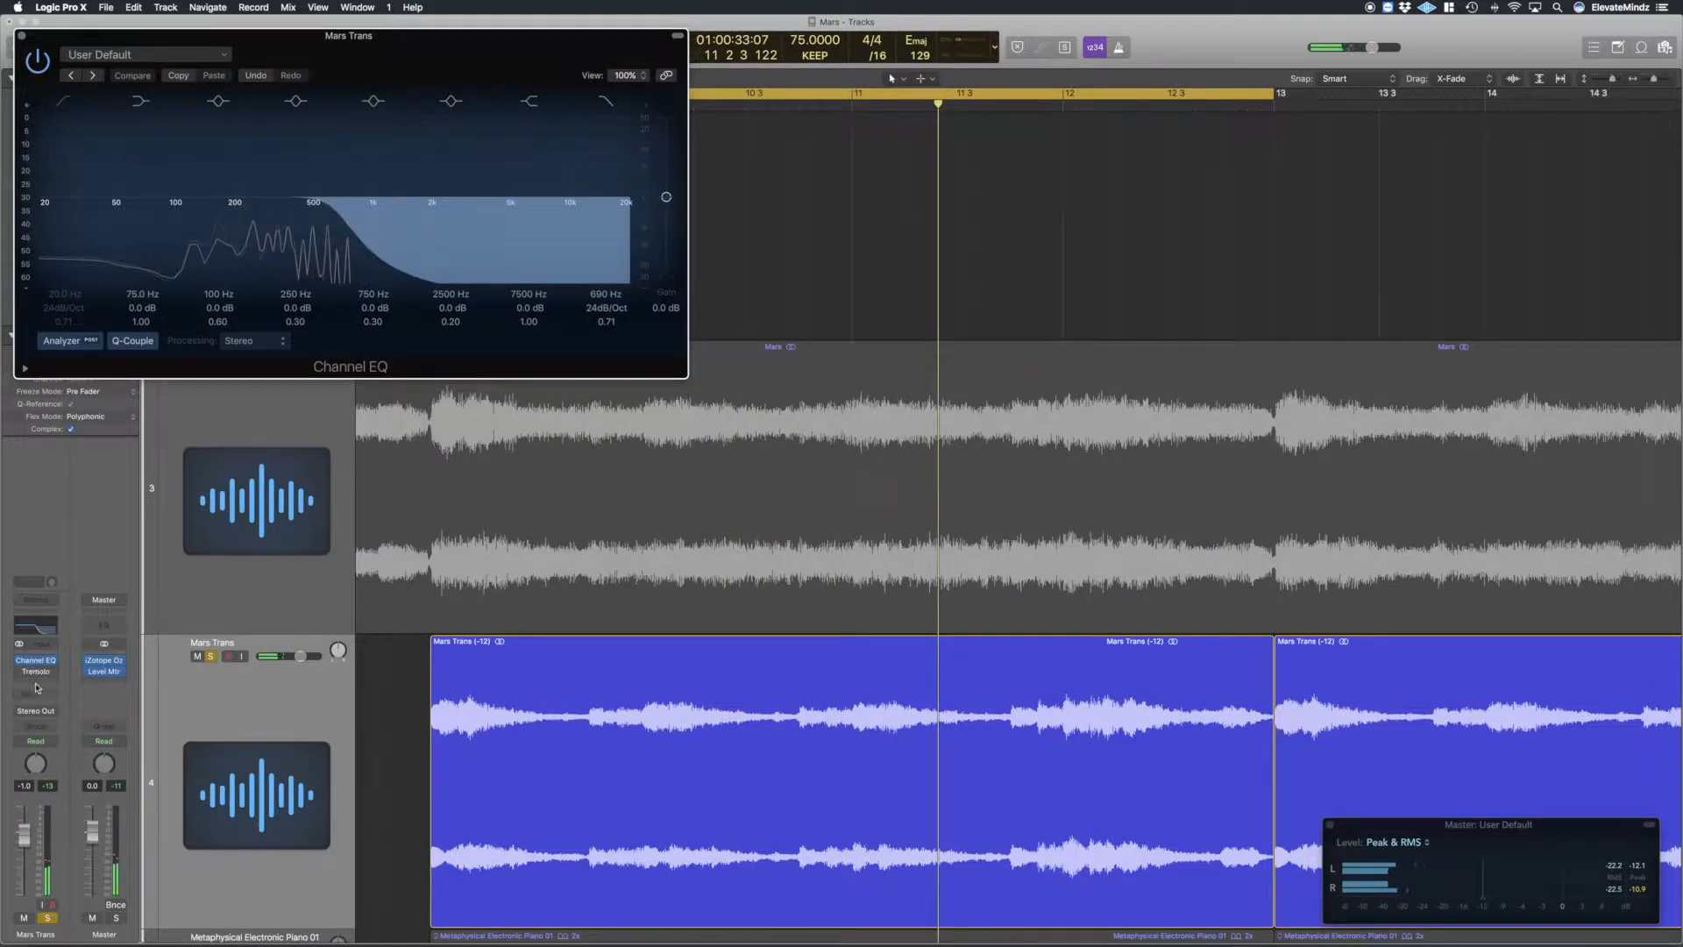
pyautogui.click(20, 673)
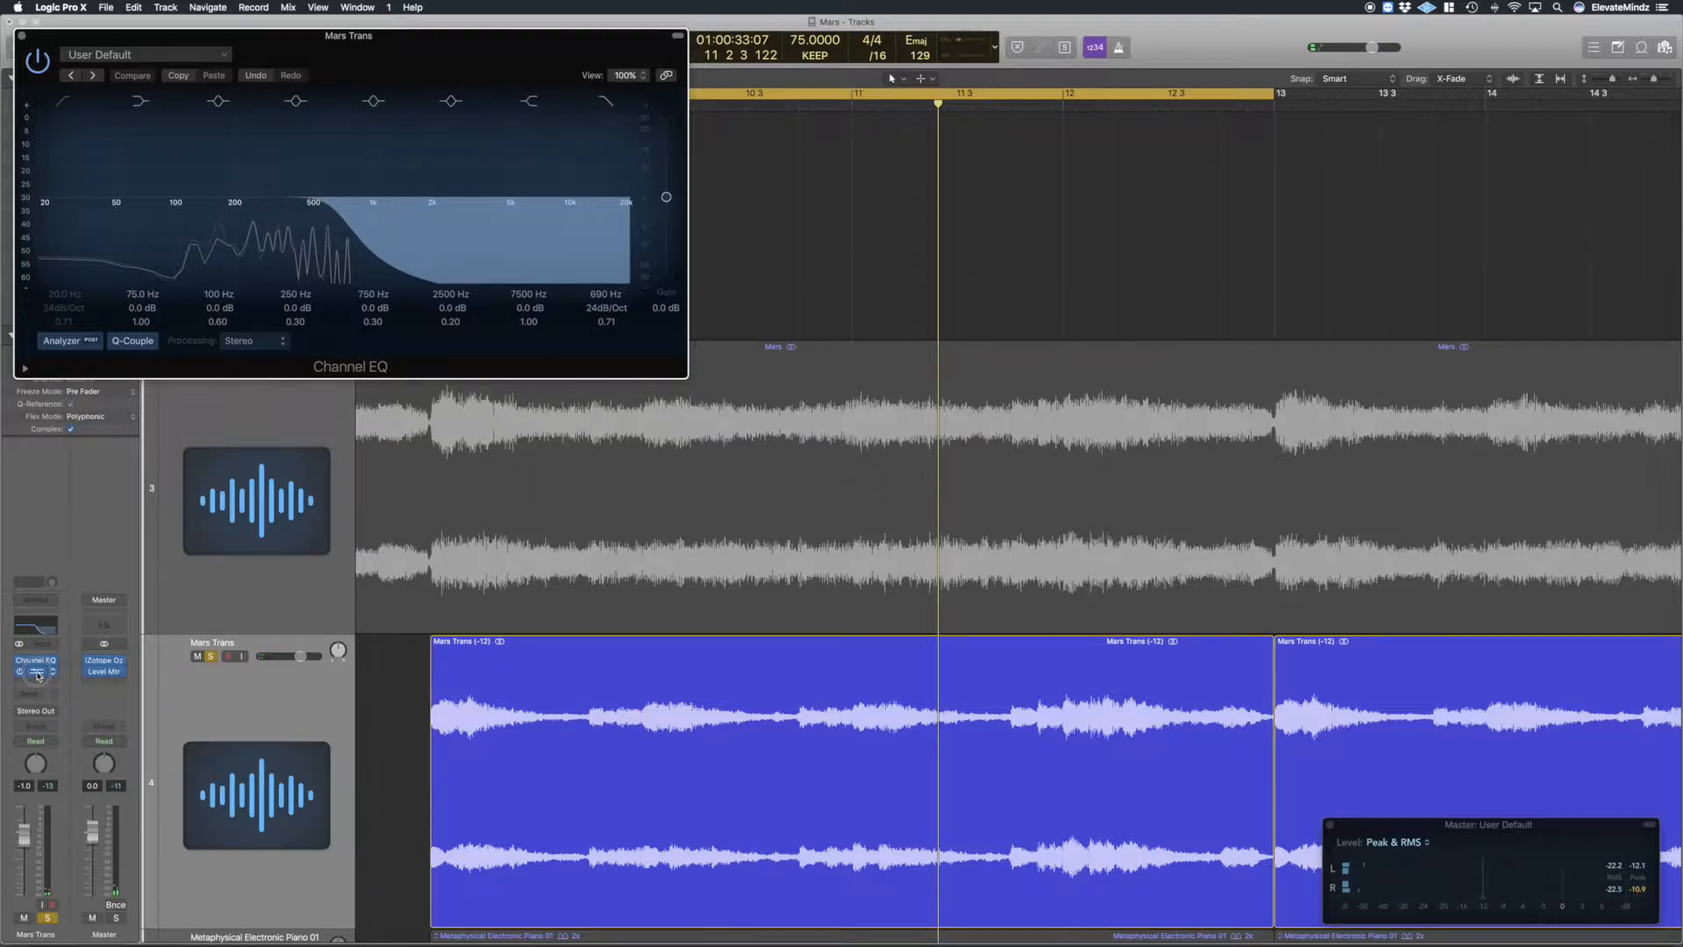
# Open the Mars Trans track's Tremolo settings and audition the effect at a 1/16 rate.
pyautogui.click(38, 673)
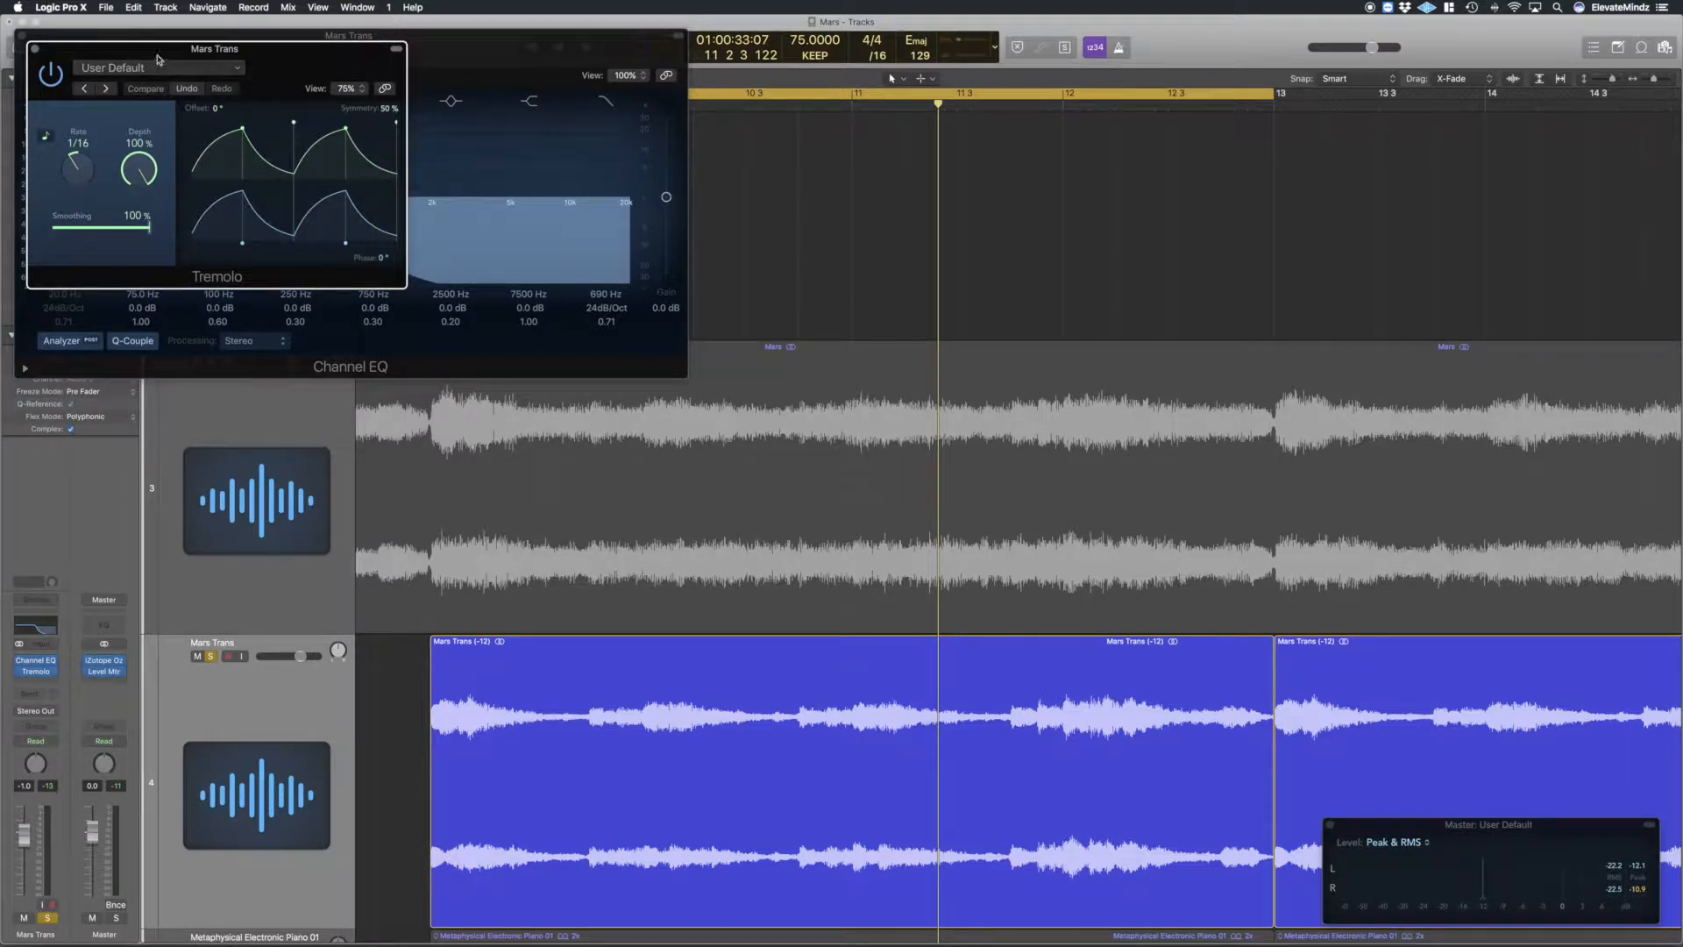
pyautogui.moveTo(160, 52); pyautogui.dragTo(259, 81)
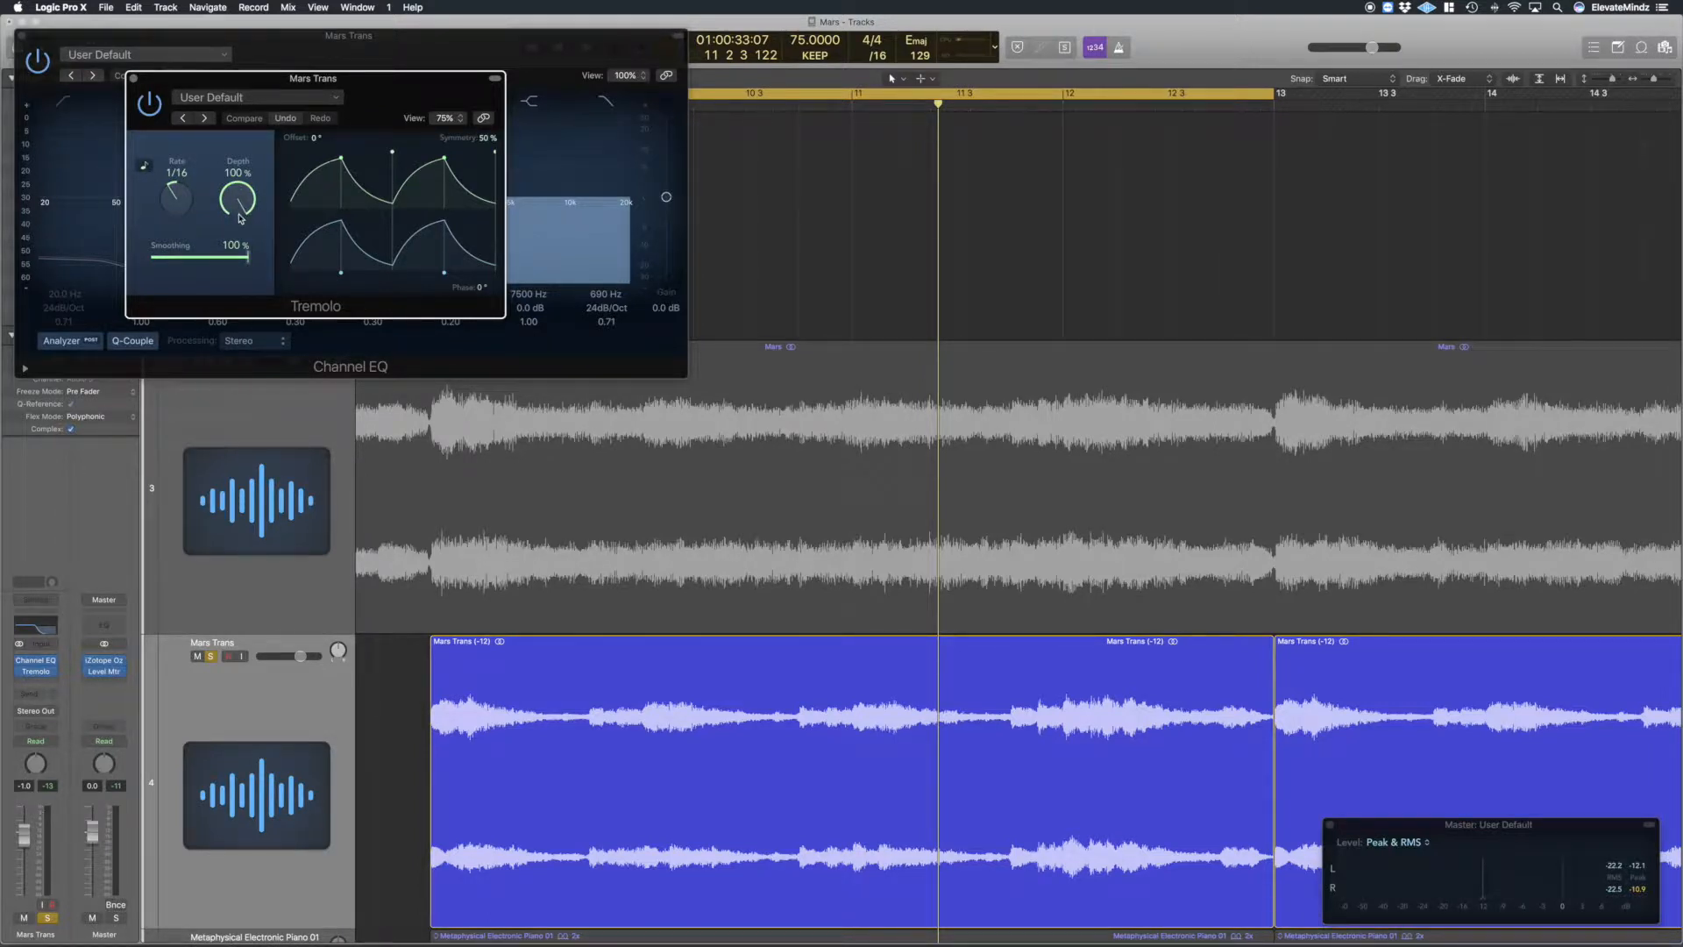
pyautogui.press('space')
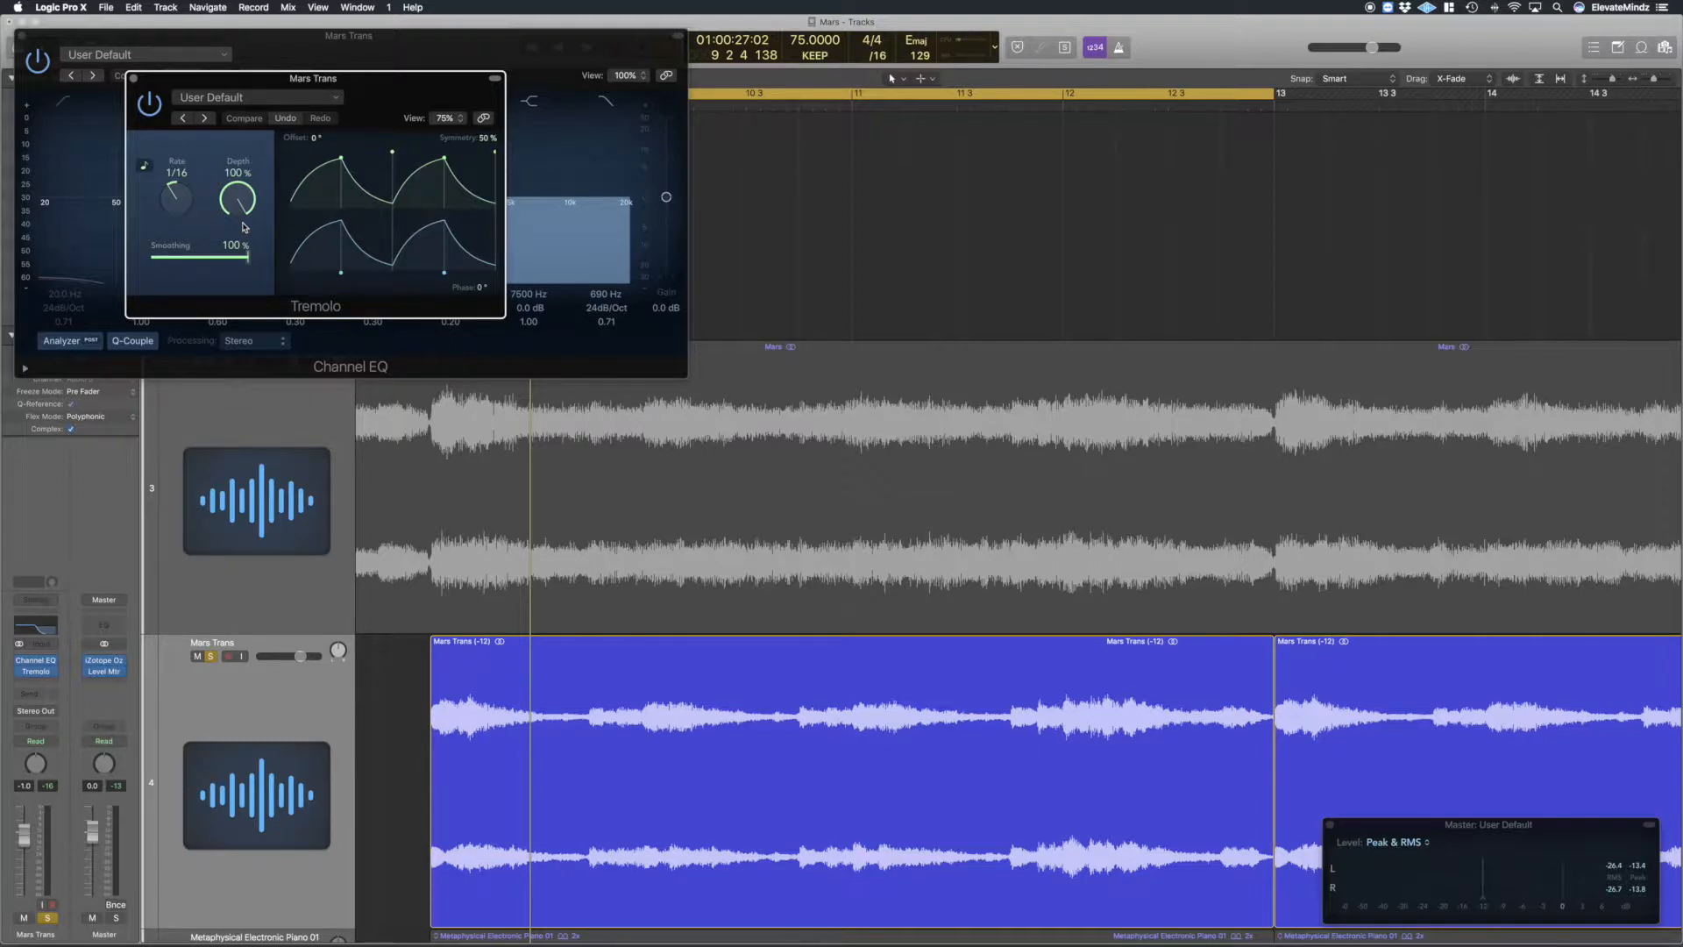
pyautogui.press('space')
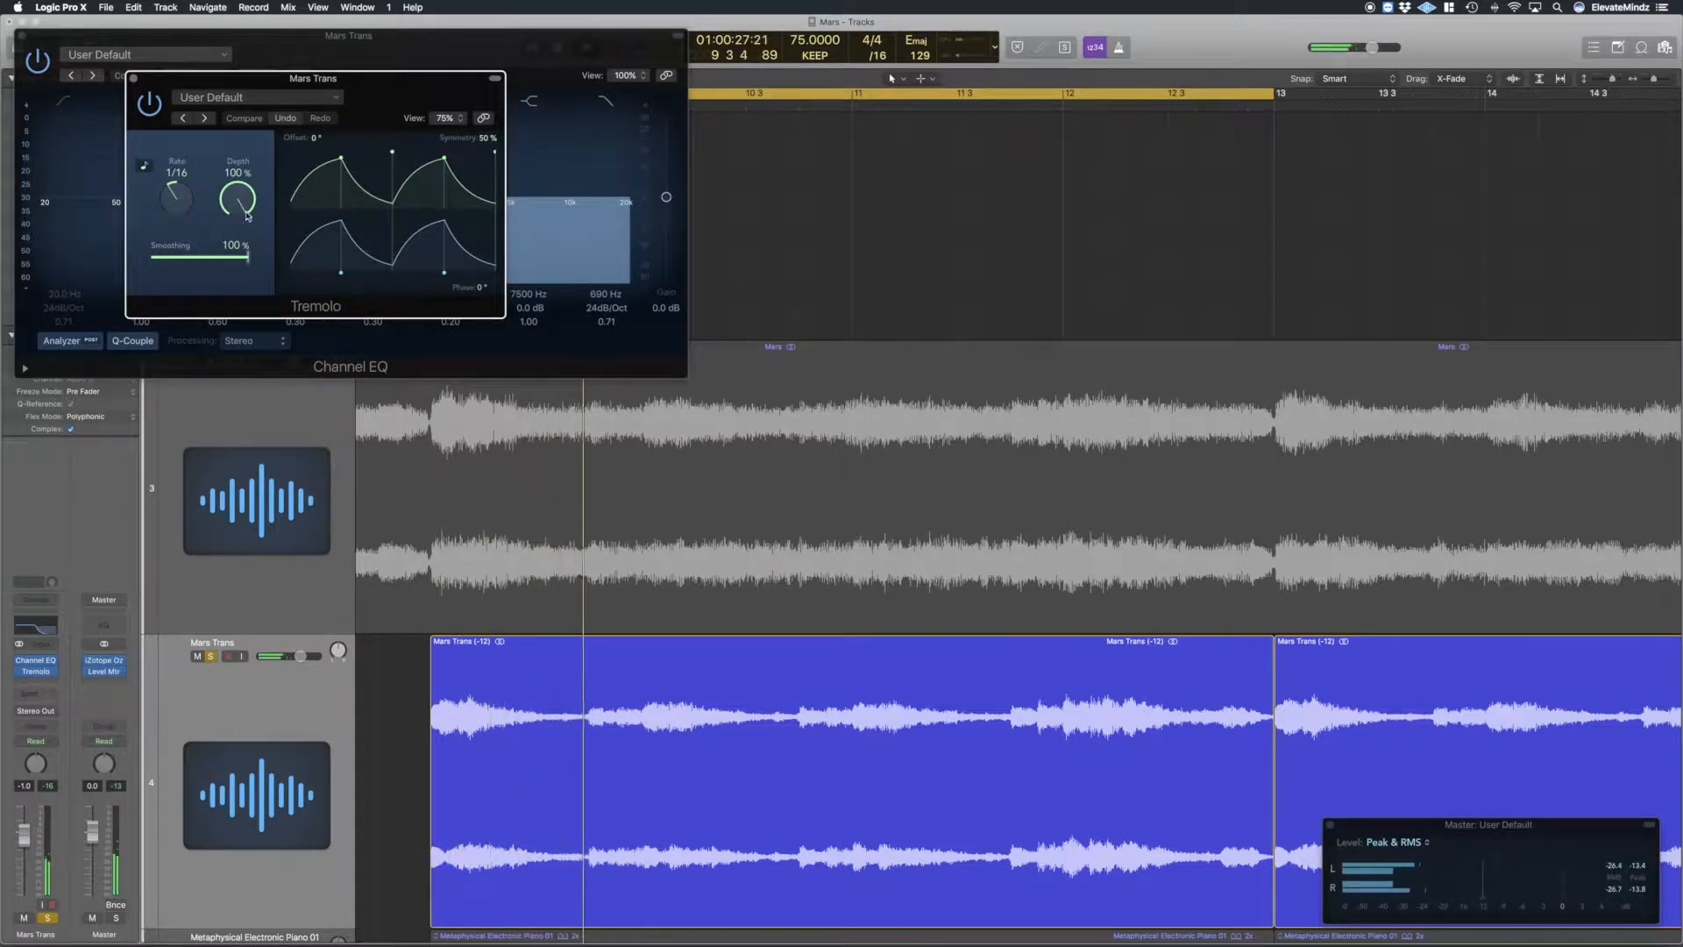
pyautogui.moveTo(175, 199)
pyautogui.mouseDown()
pyautogui.moveTo(177, 214)
pyautogui.moveTo(178, 199)
pyautogui.mouseUp()
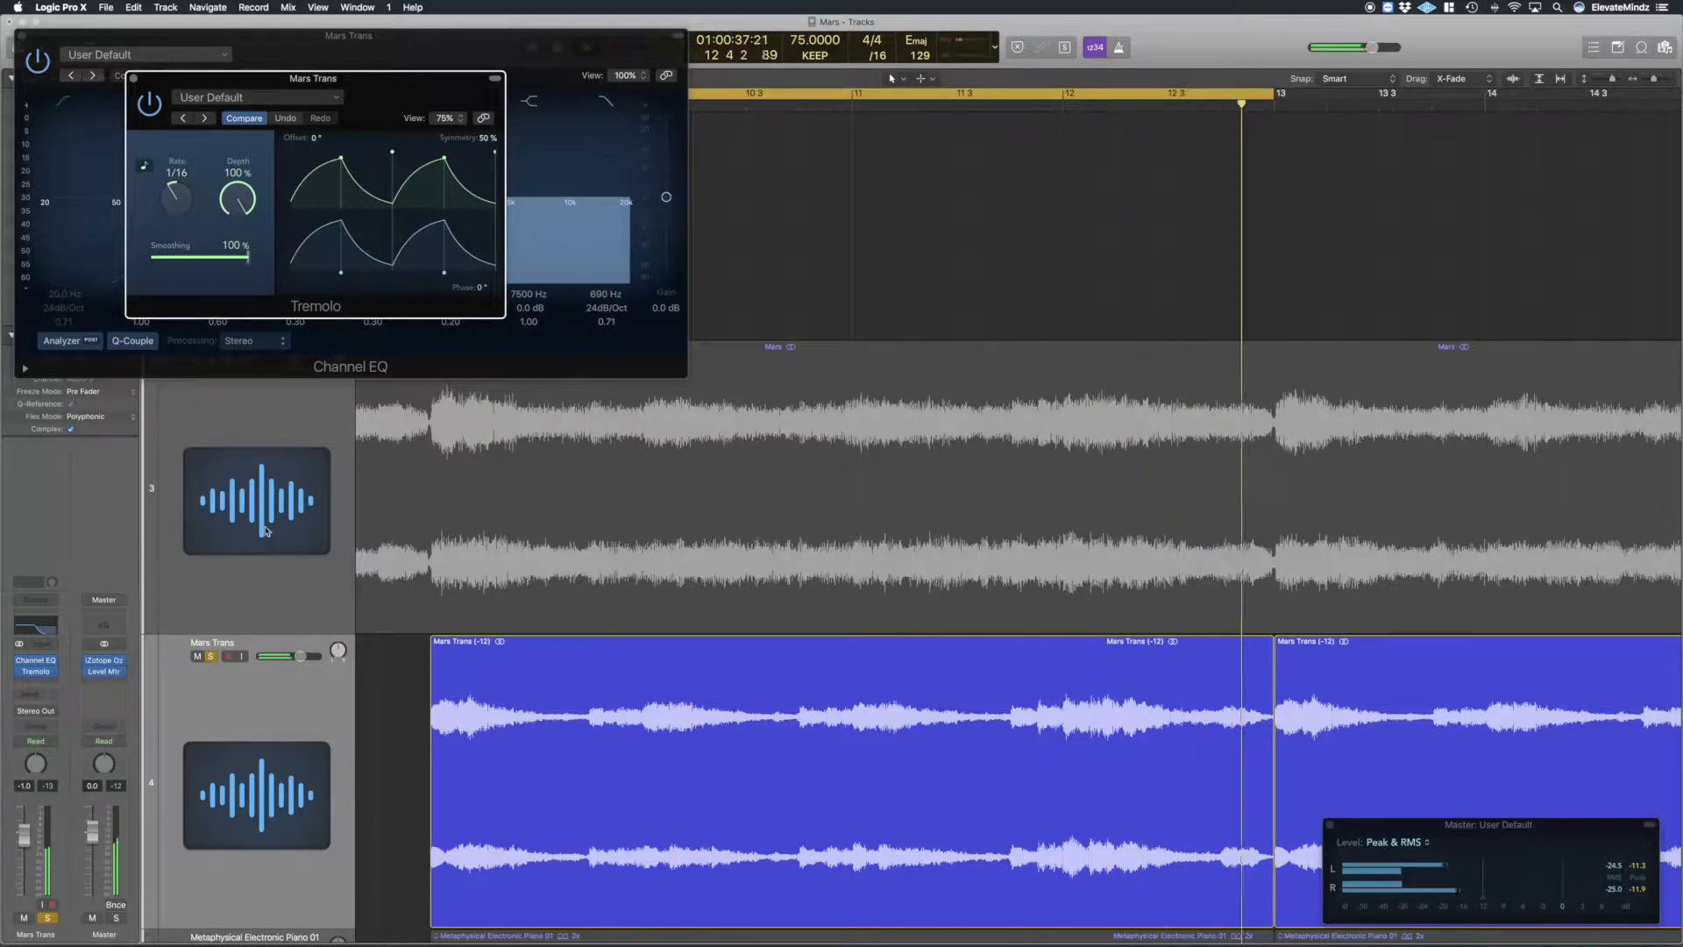
# Solo the Mars track alongside Mars Trans and listen to the two layers together.
pyautogui.scroll(3, 218, 447)
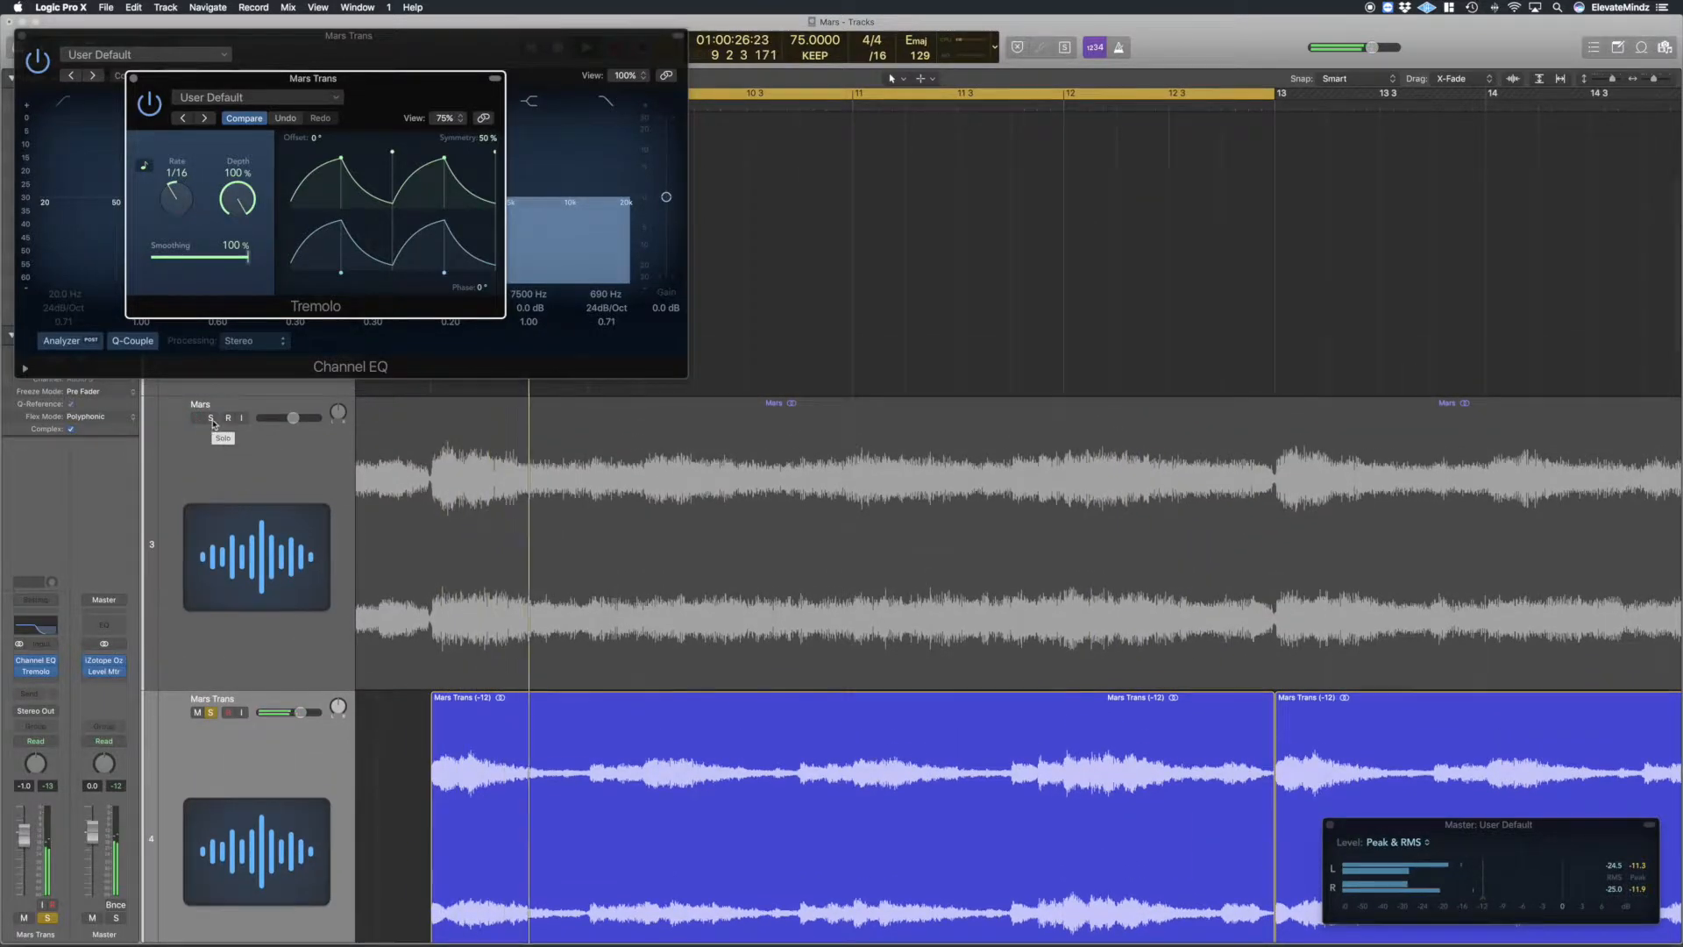
pyautogui.click(210, 418)
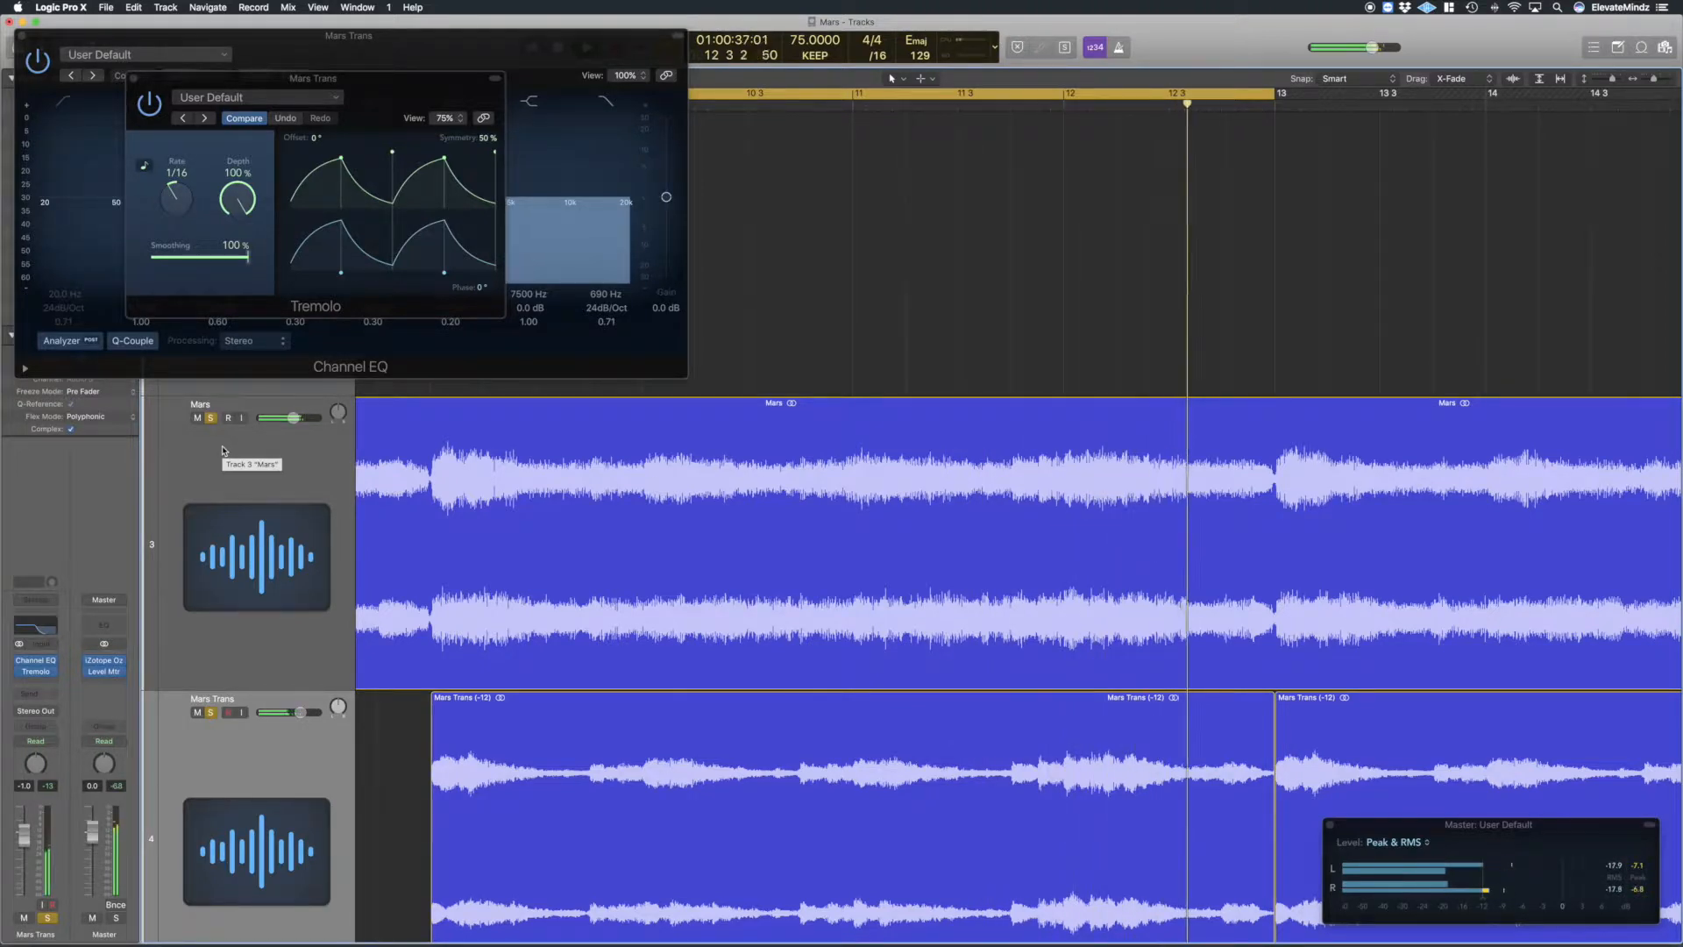
pyautogui.press('space')
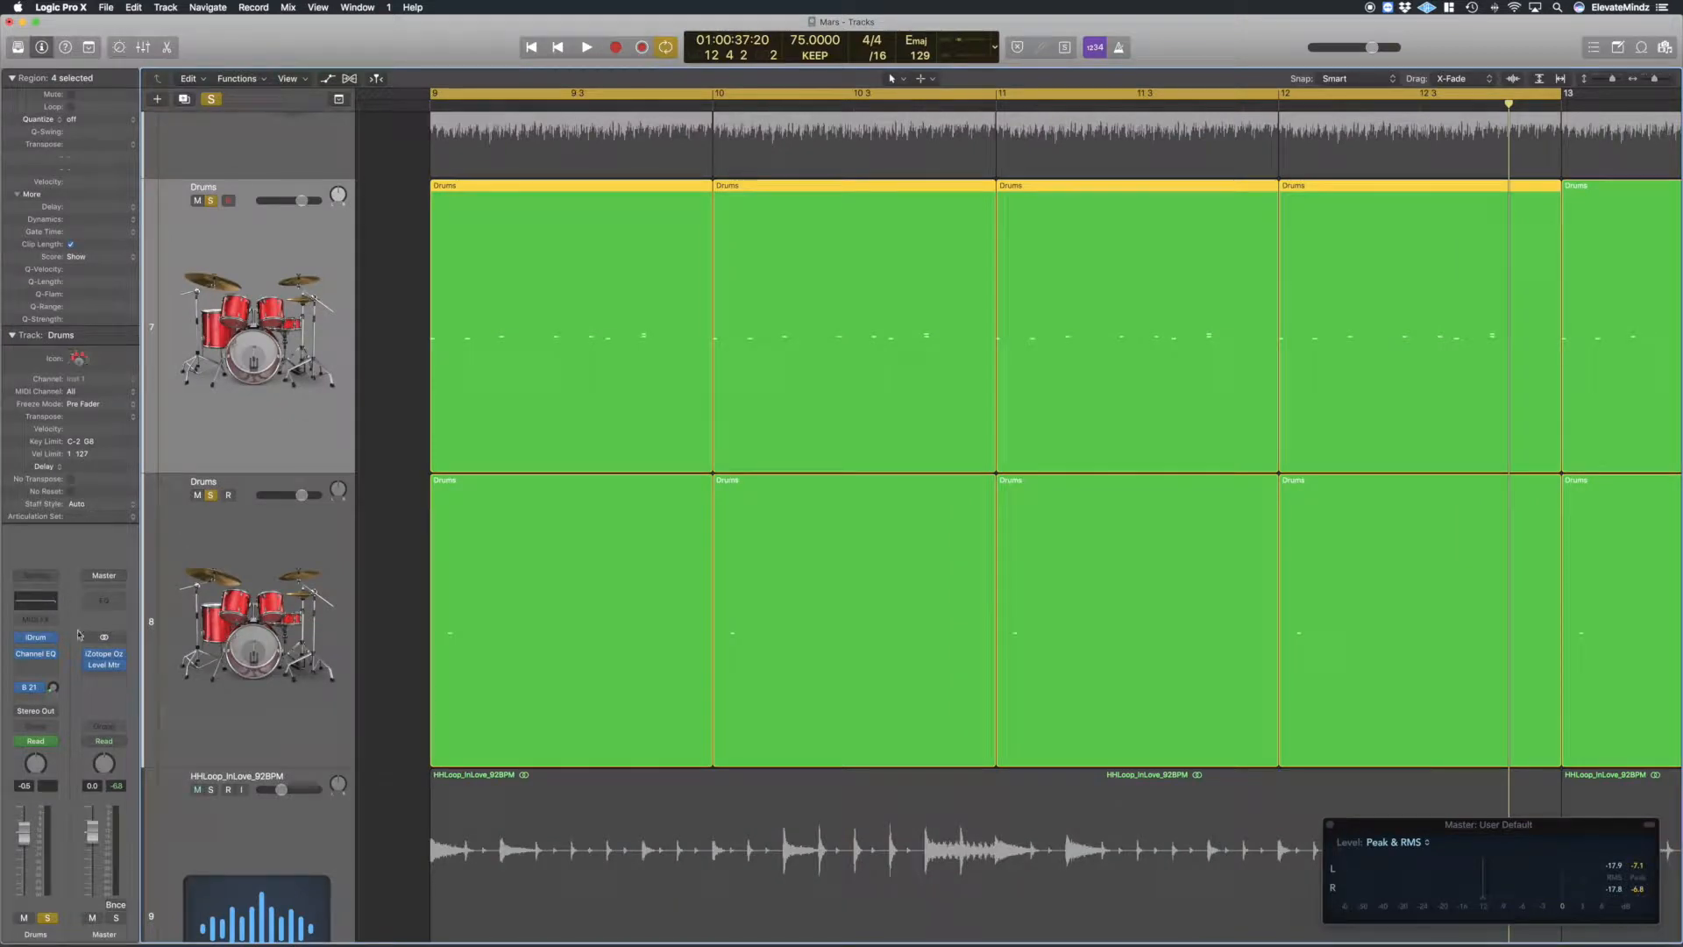
# Open the iDrum instrument of the first Drums track and place its window over the arrangement.
pyautogui.click(35, 638)
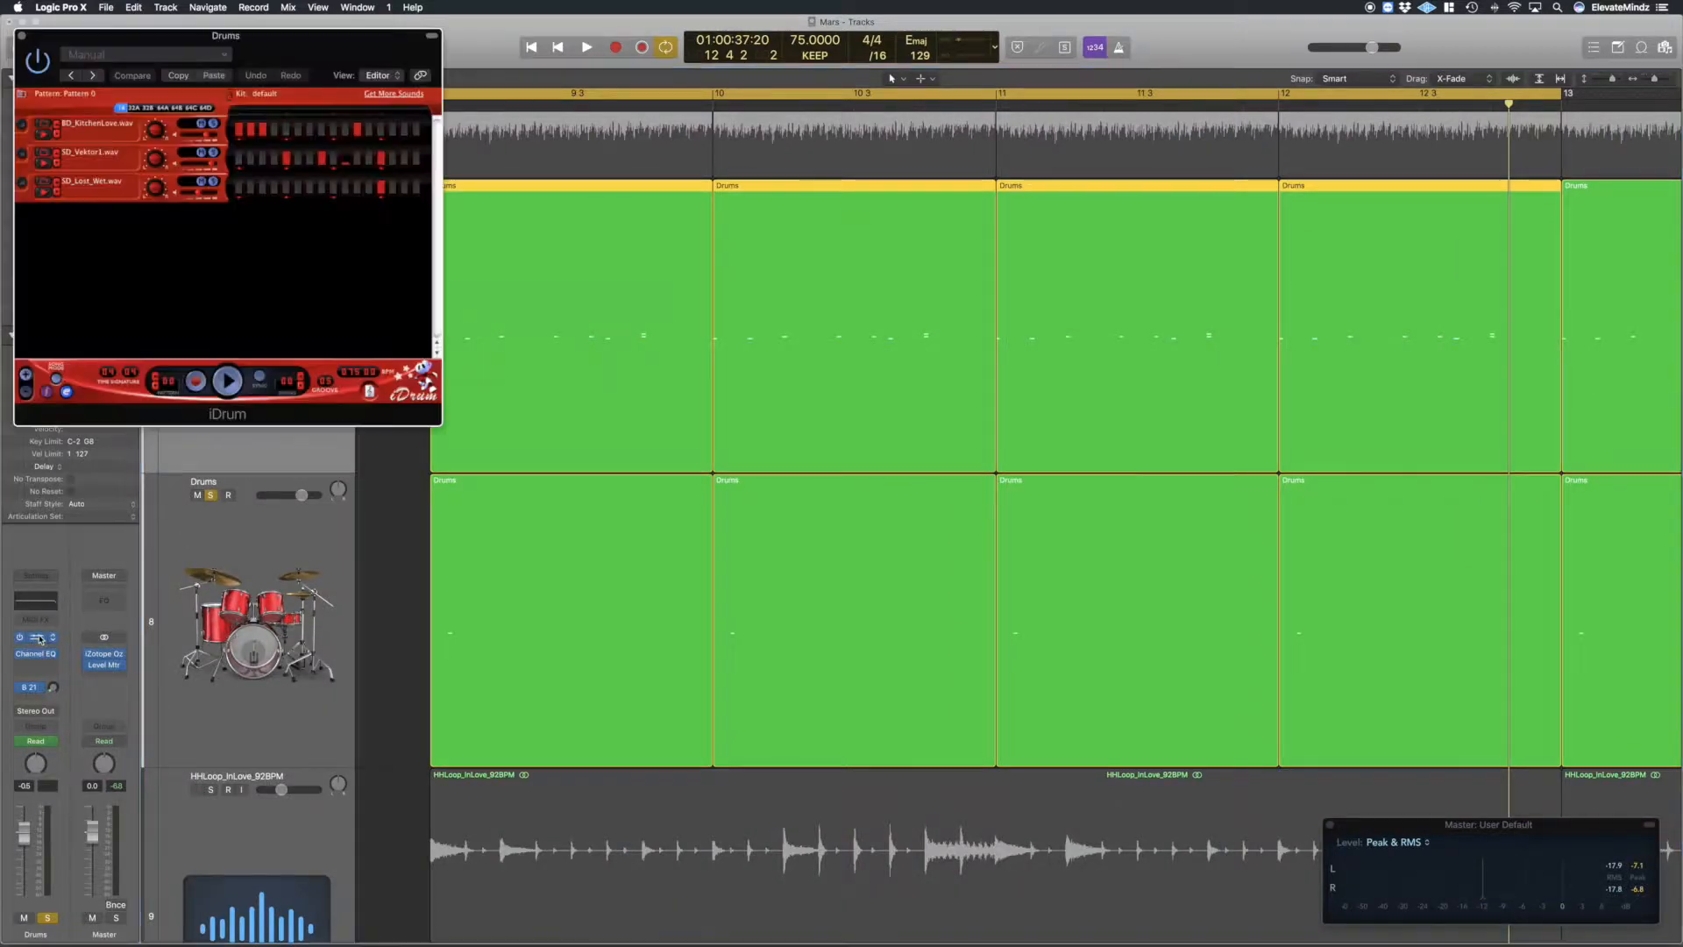
pyautogui.moveTo(192, 51); pyautogui.dragTo(512, 288)
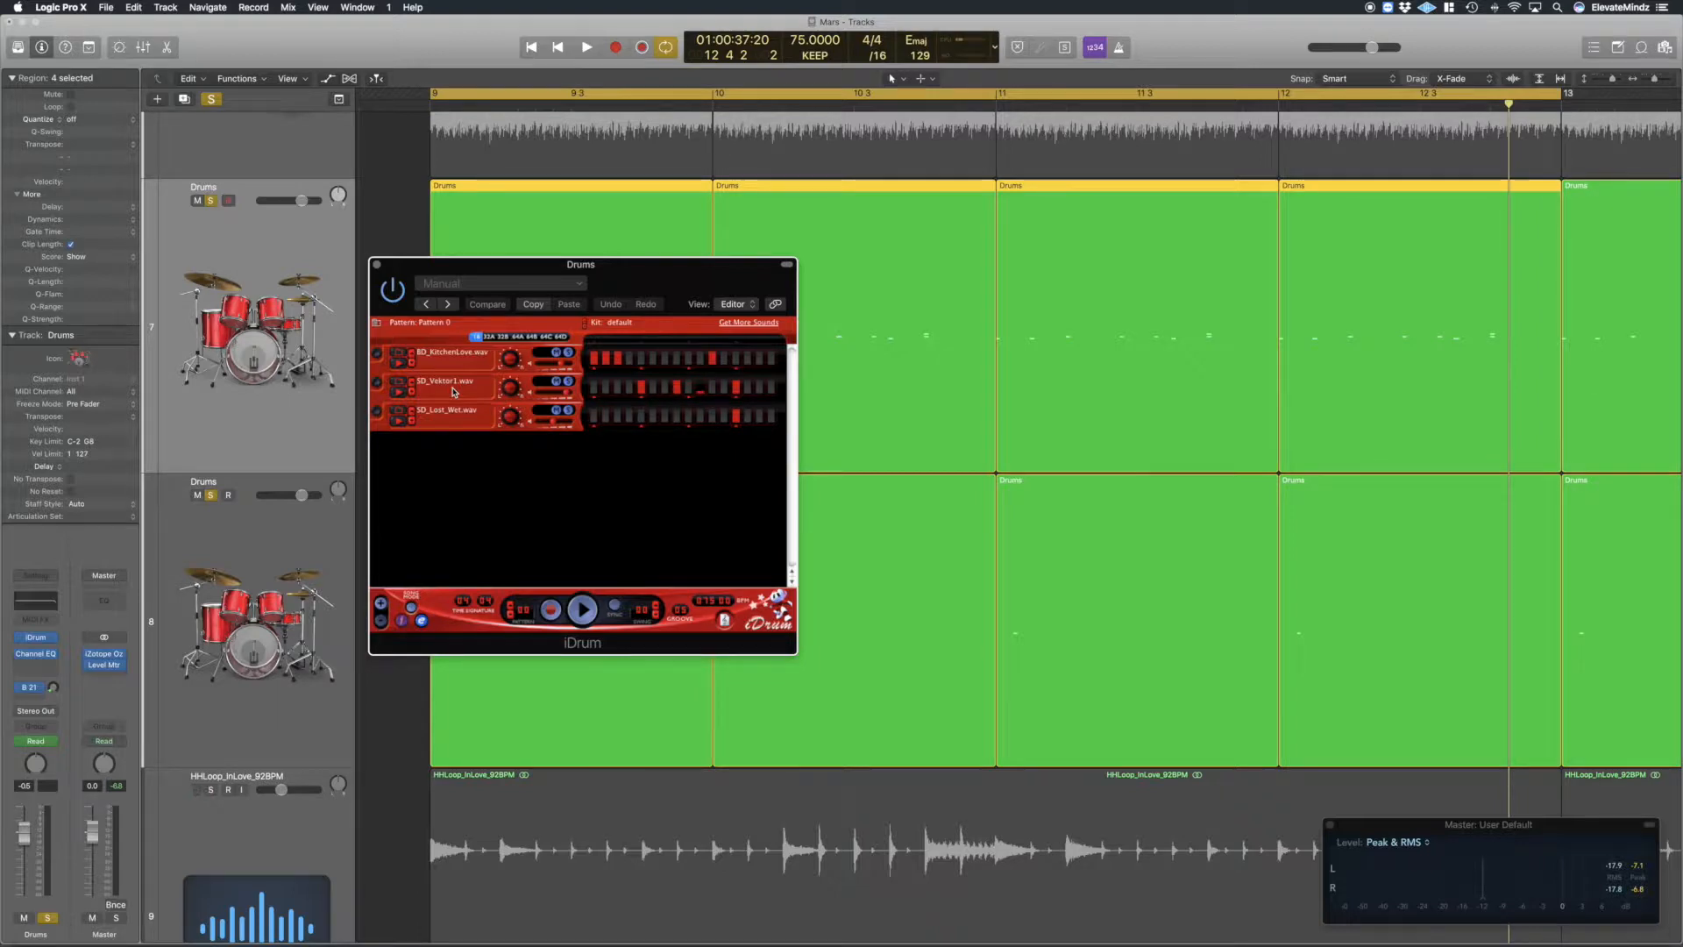
pyautogui.moveTo(494, 268); pyautogui.dragTo(506, 309)
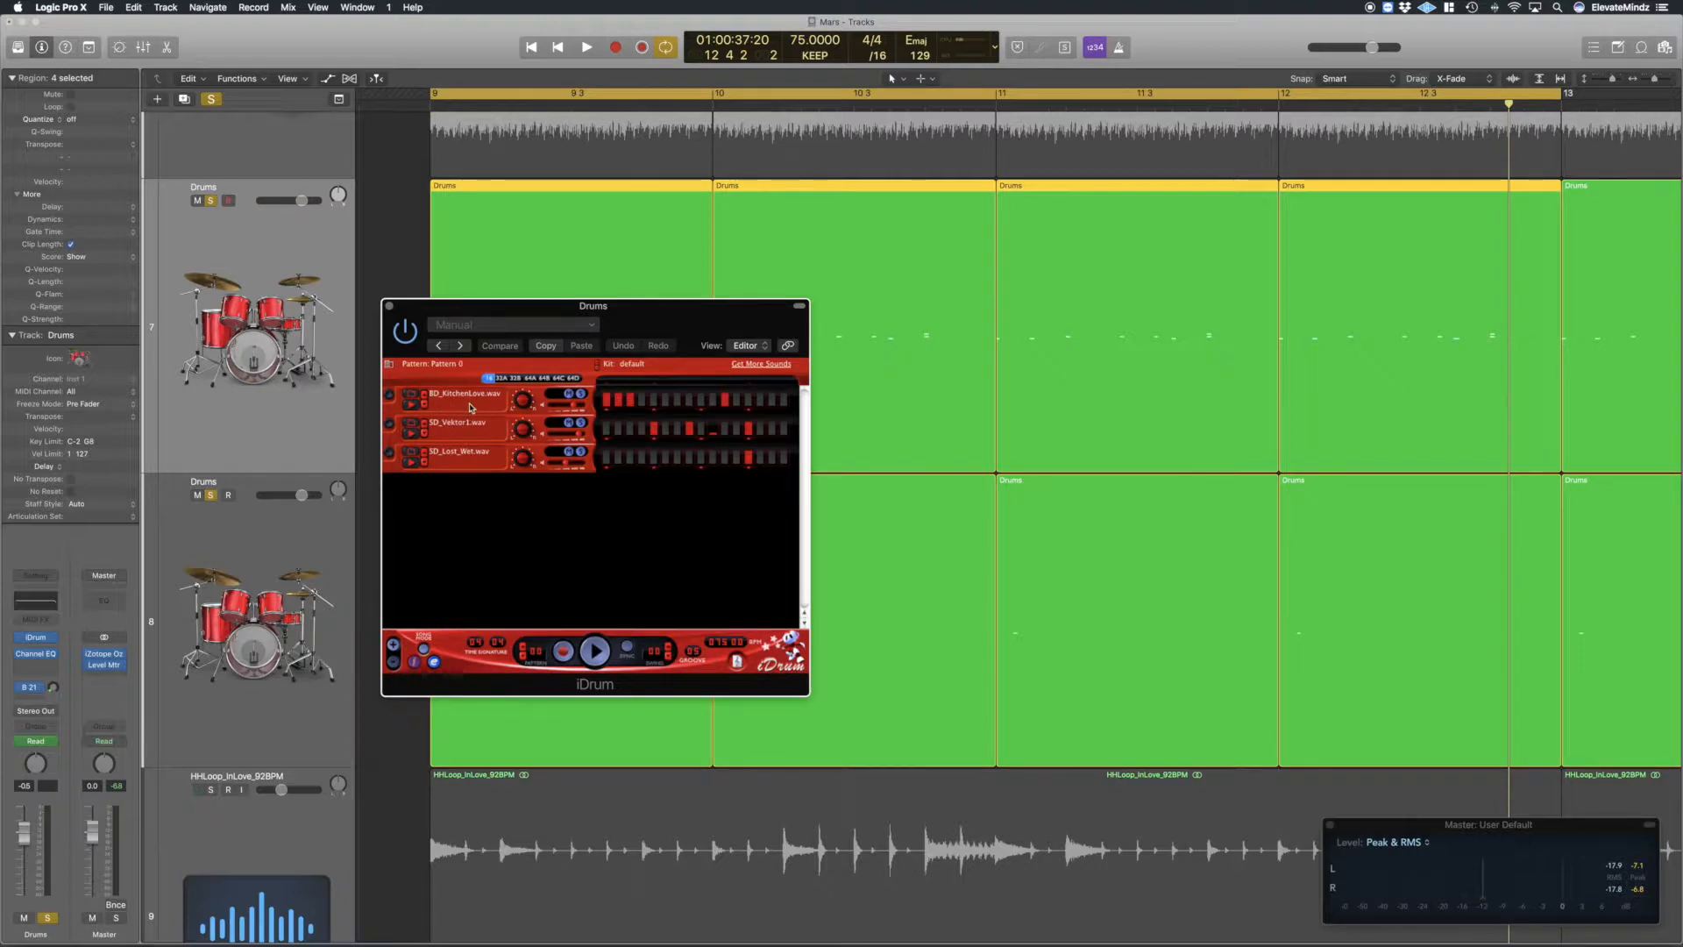
# Audition the BD_KitchenLove.wav kick repeatedly in iDrum.
pyautogui.click(482, 403)
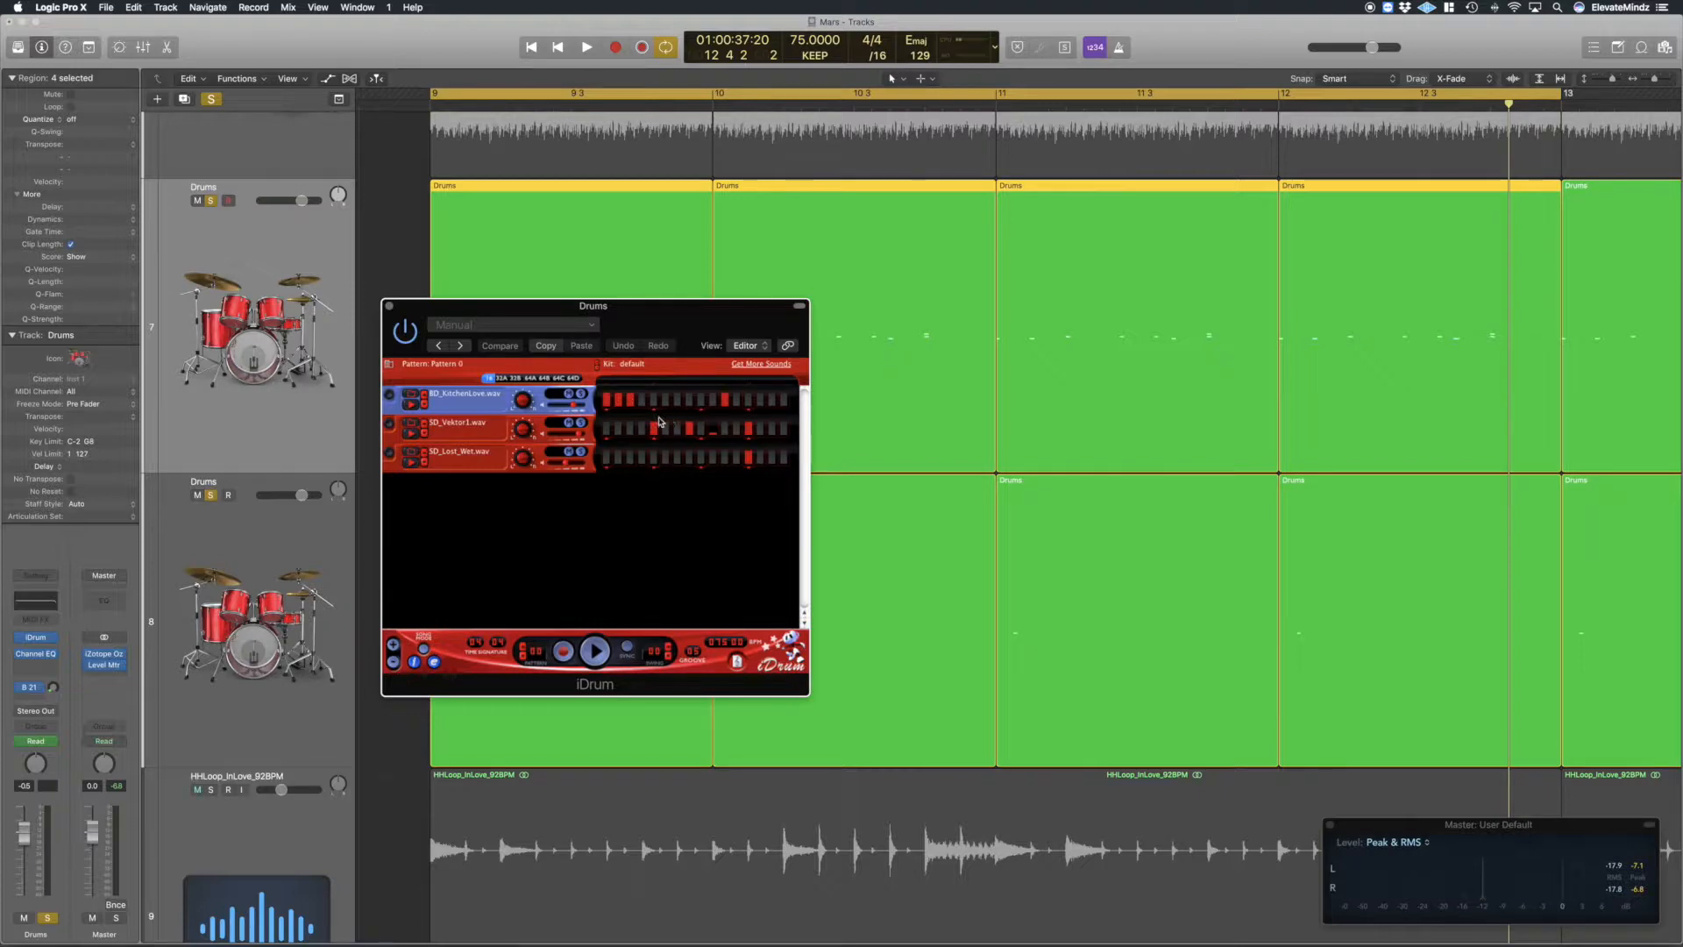
pyautogui.click(413, 406)
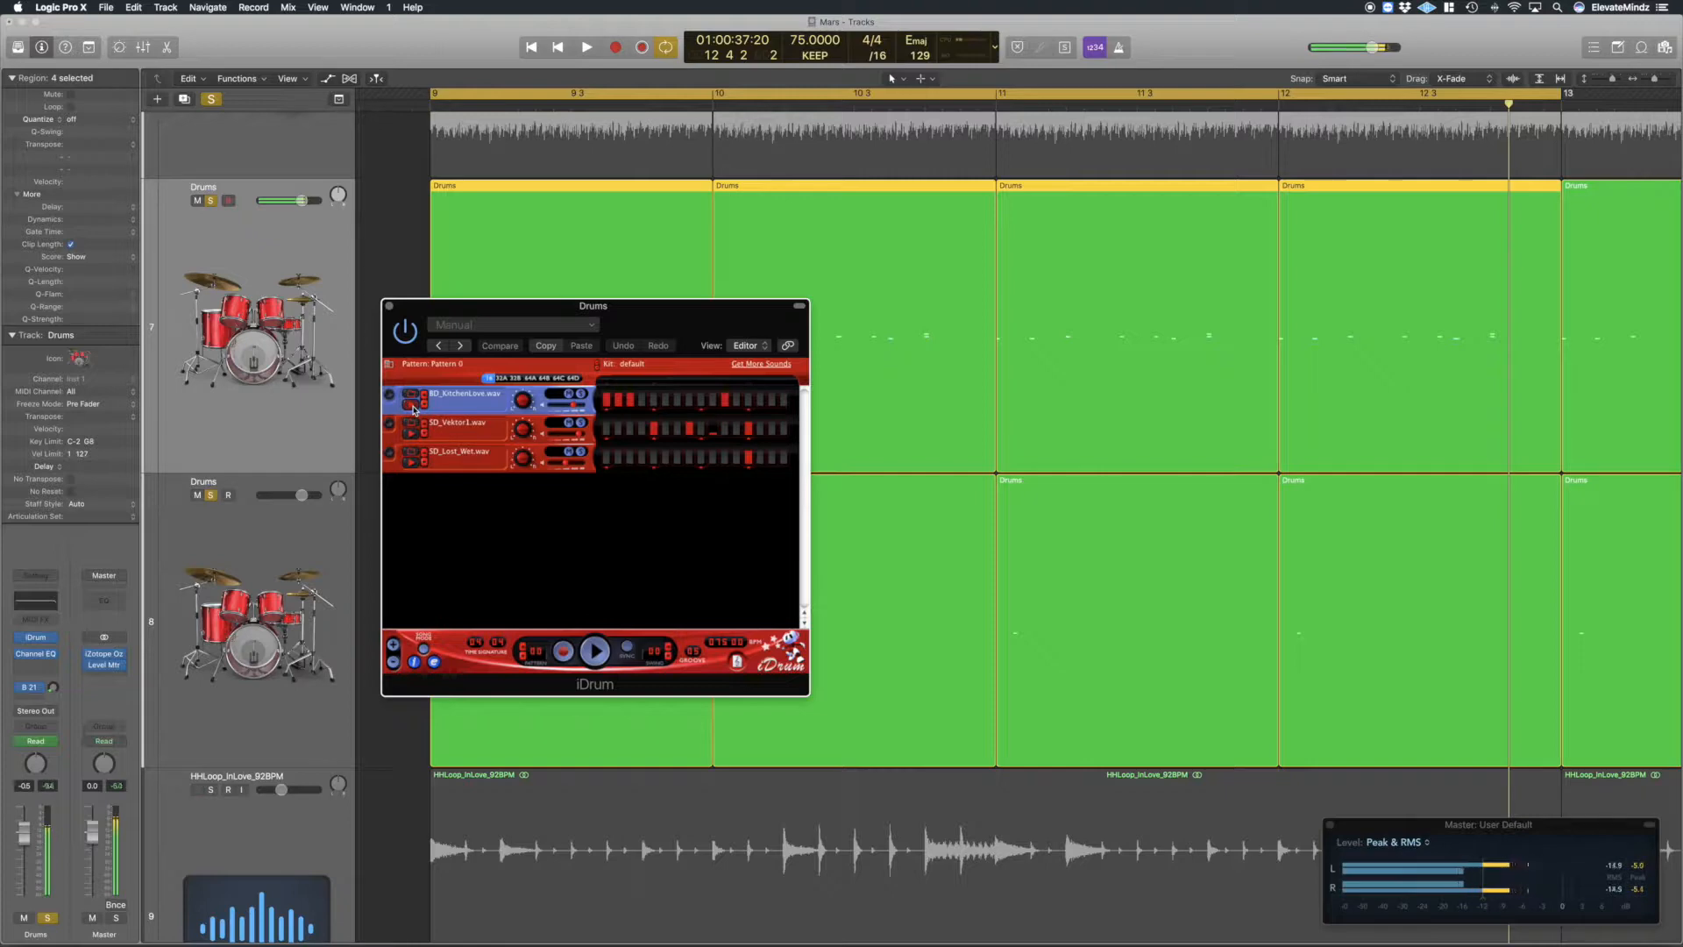
pyautogui.click(413, 406)
pyautogui.click(413, 406)
pyautogui.click(413, 406)
pyautogui.click(413, 406)
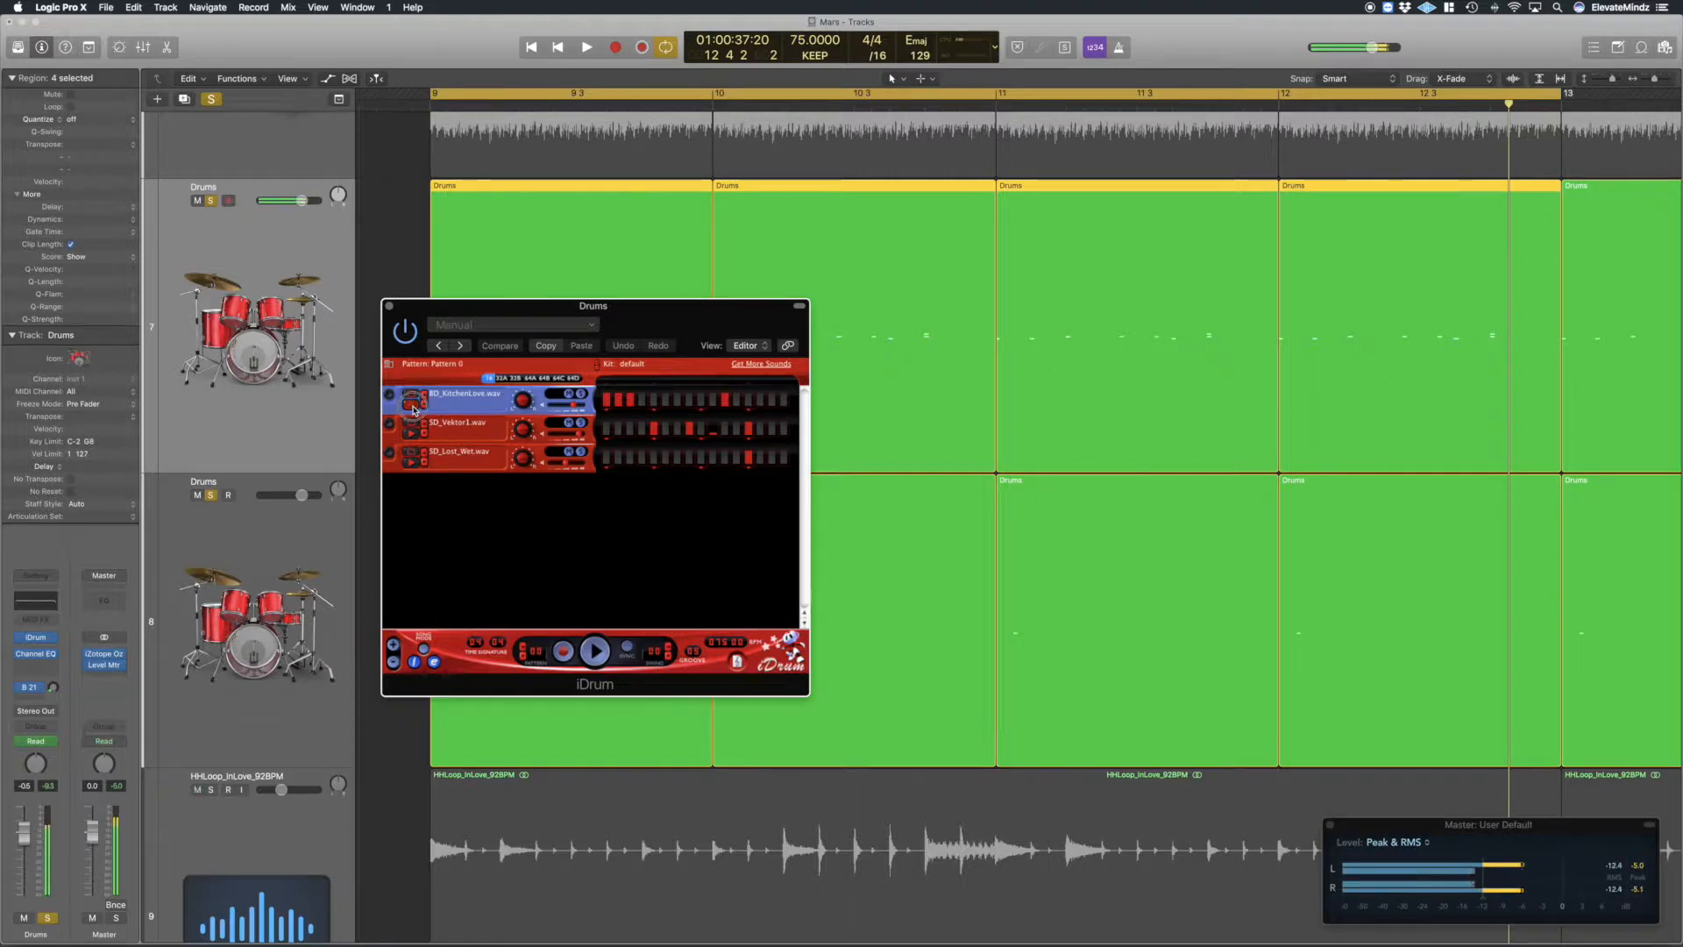
pyautogui.click(413, 406)
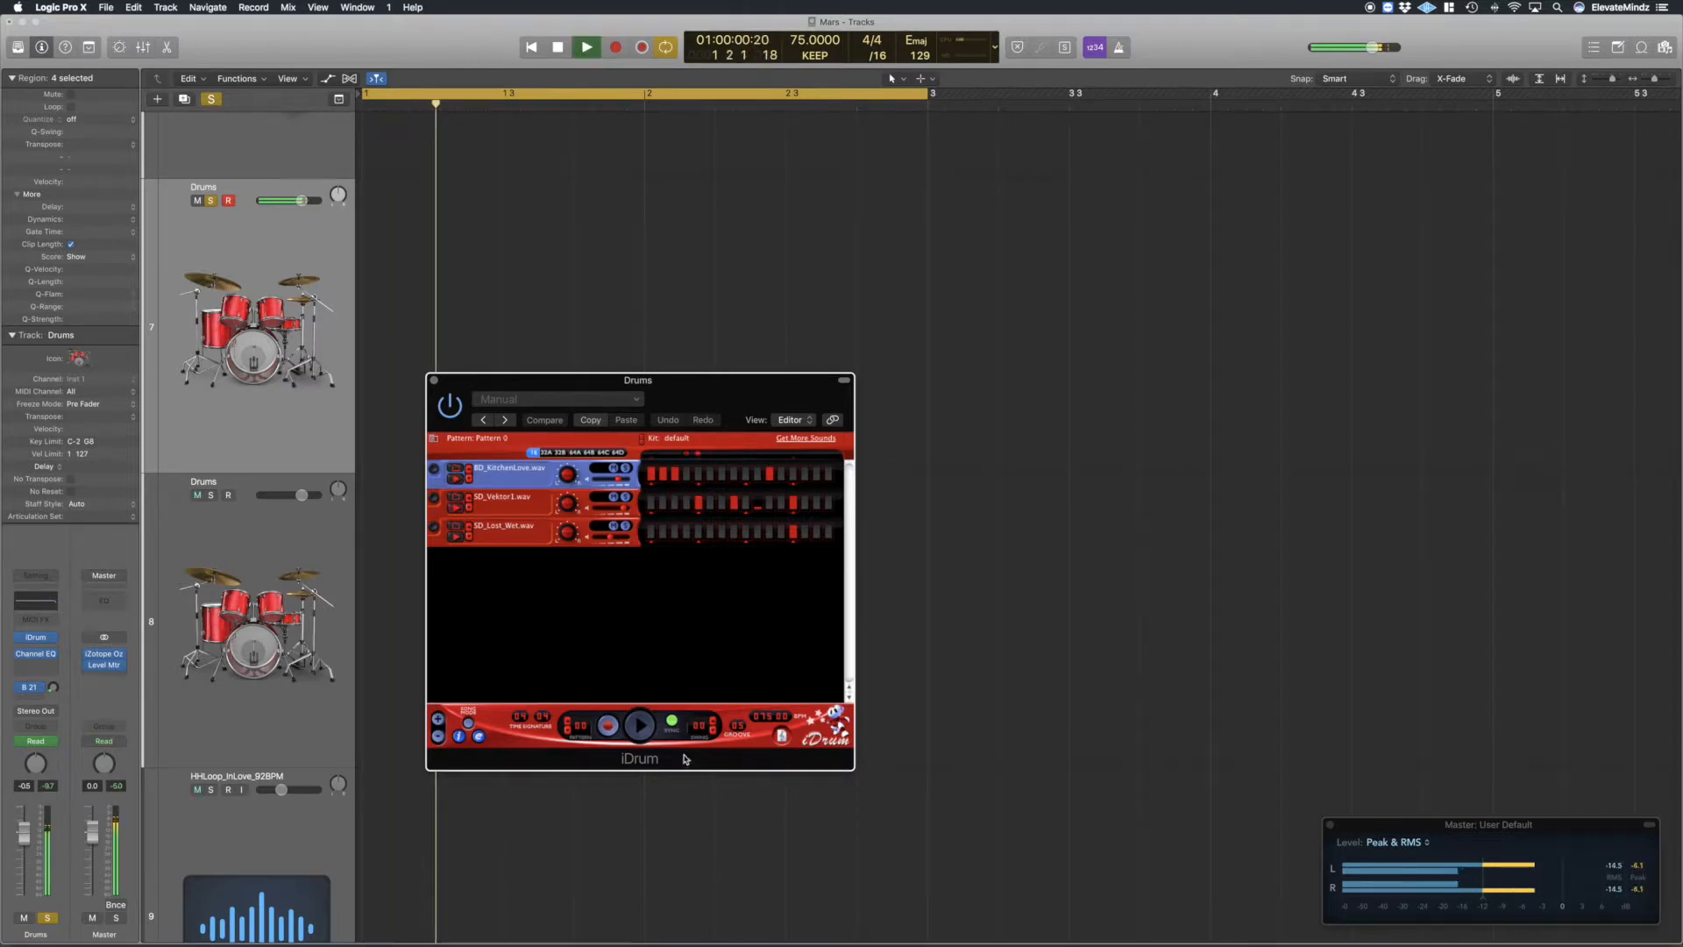
# Stop playback and set the cycle range to bars 9 to 13, over the four selected Drums regions.
pyautogui.press('space')
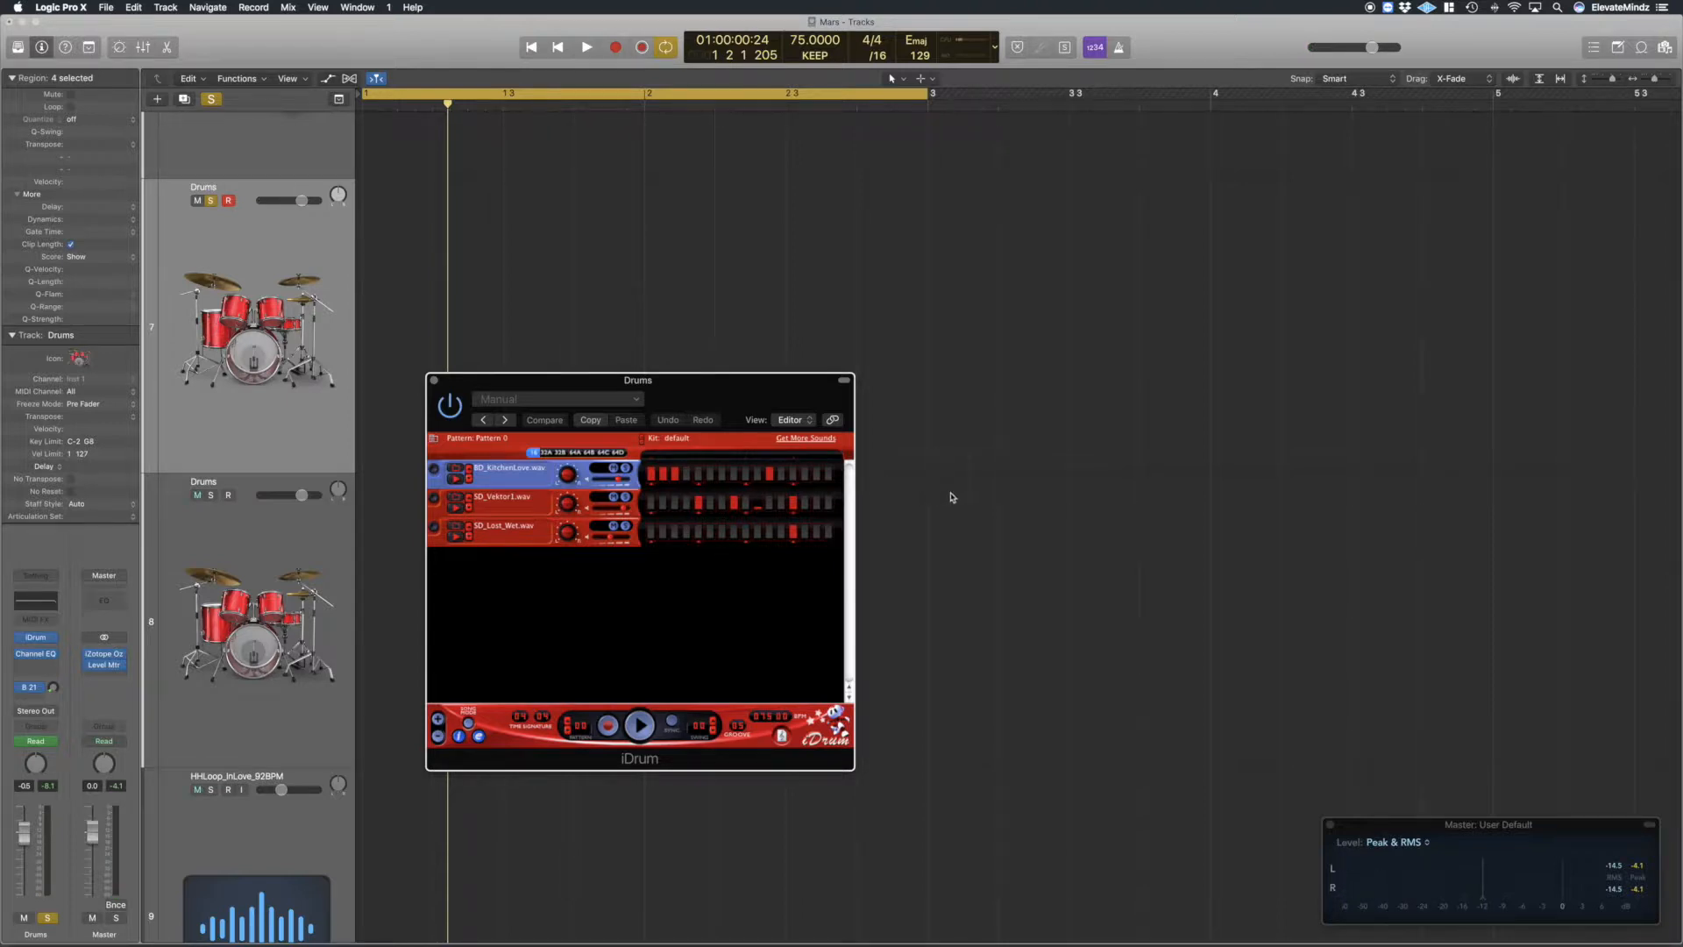
pyautogui.hscroll(5, 1007, 510)
pyautogui.hscroll(3, 1006, 510)
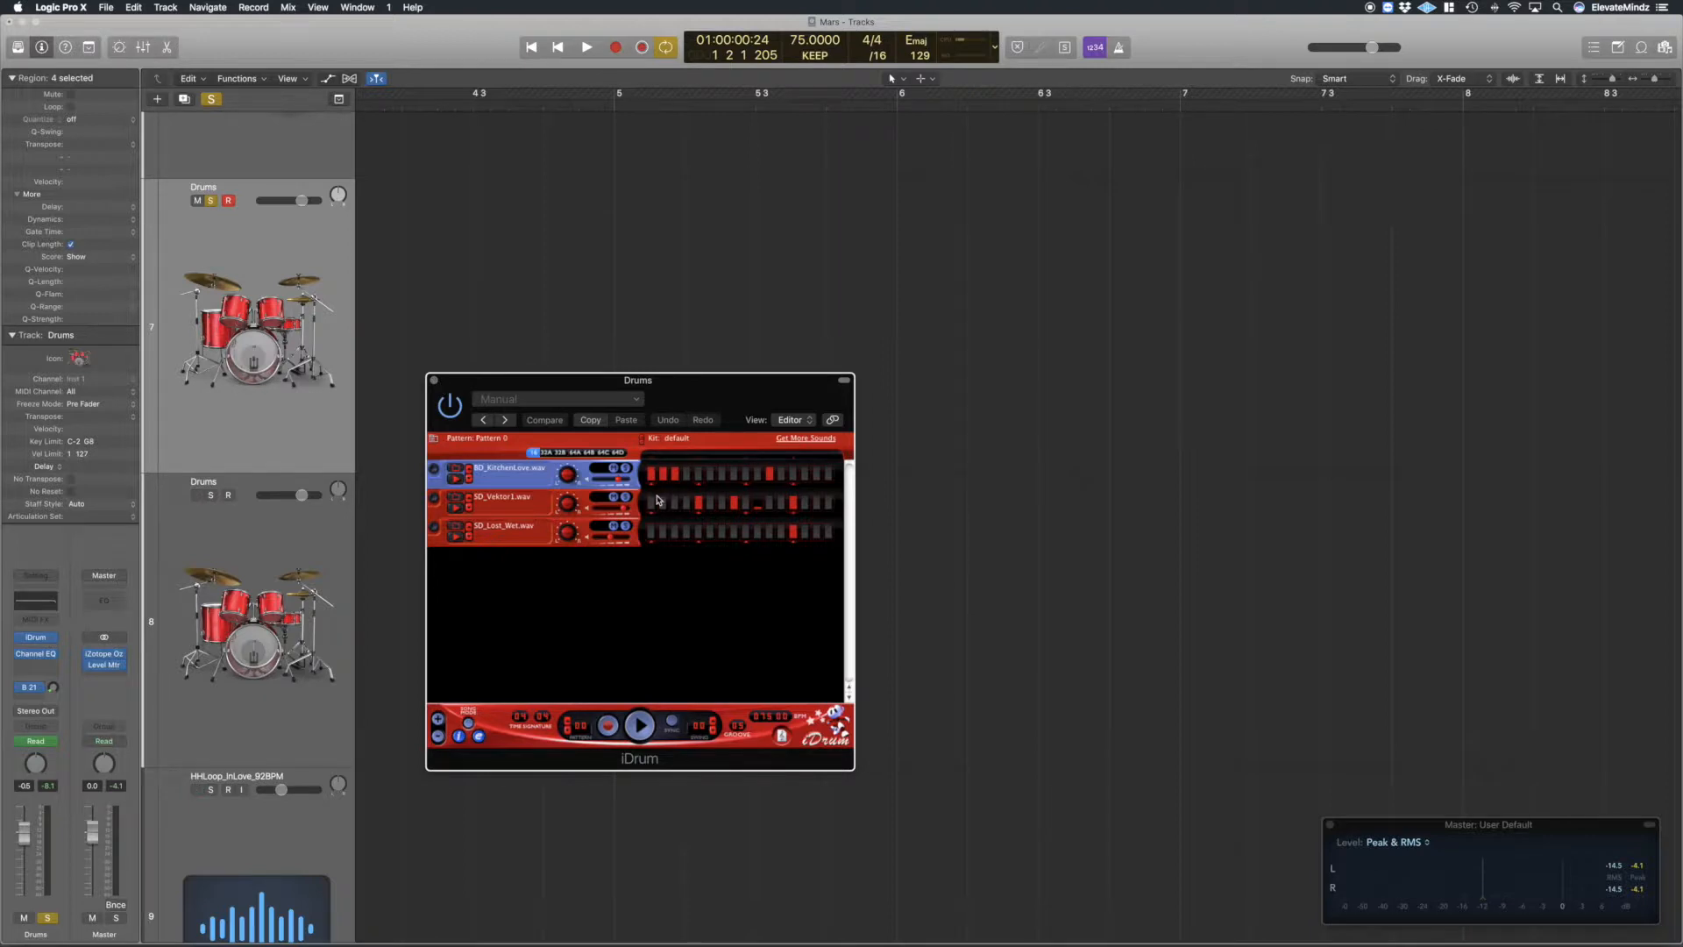
pyautogui.moveTo(533, 381); pyautogui.dragTo(628, 418)
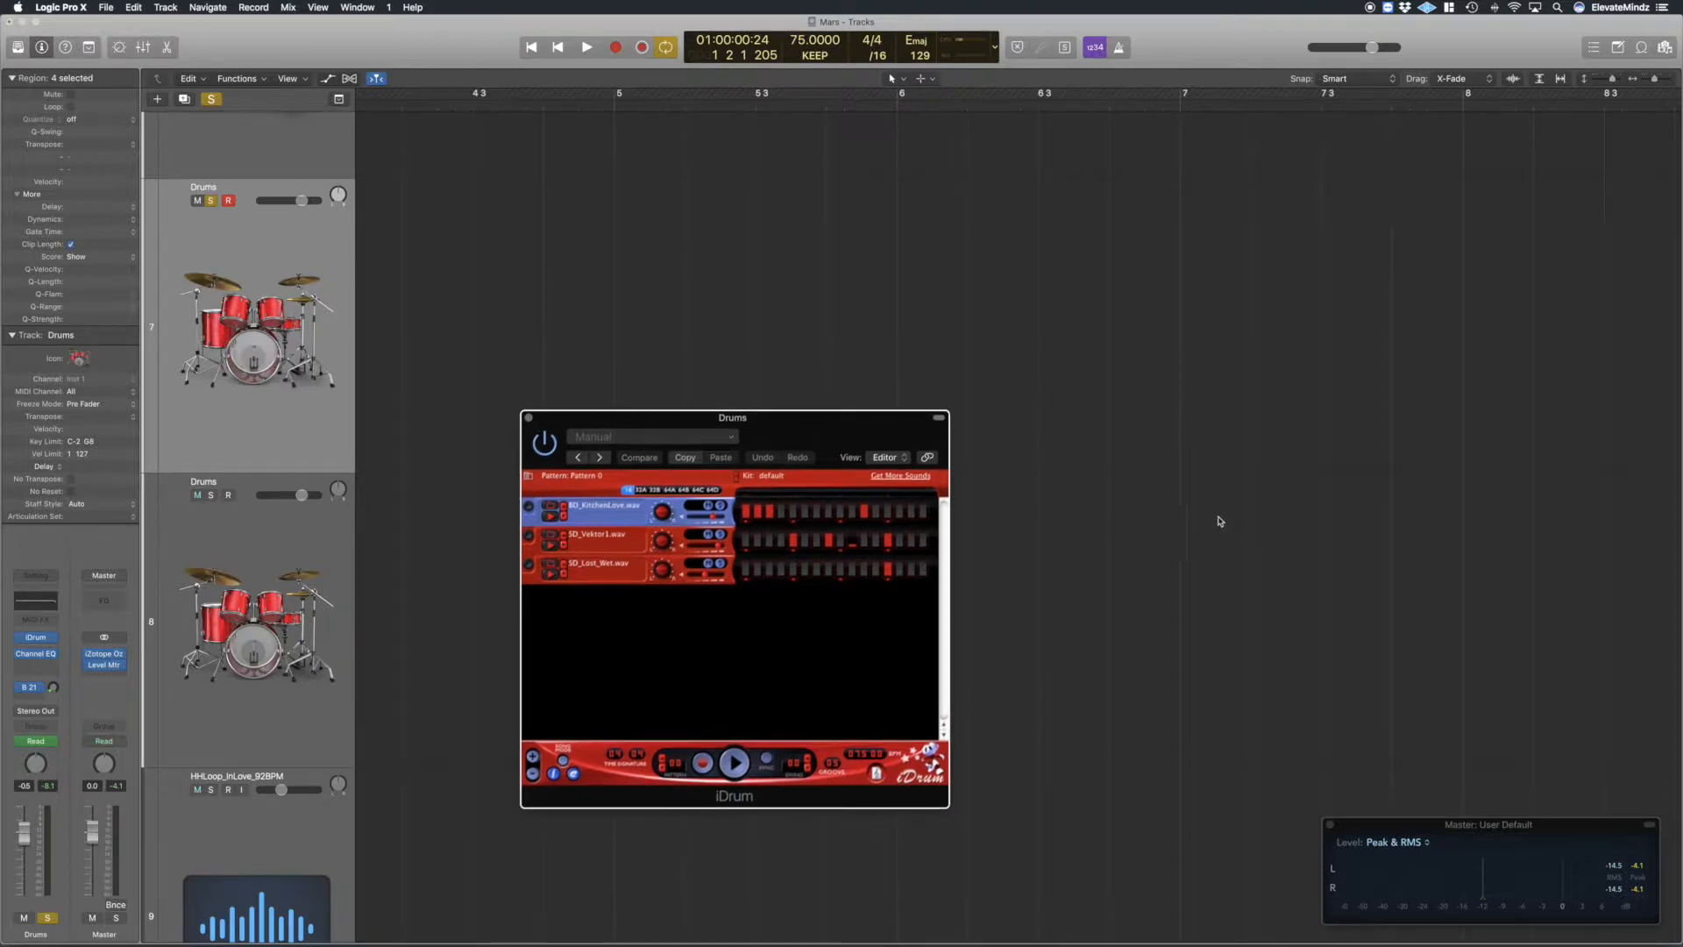
pyautogui.hscroll(5, 1218, 522)
pyautogui.hscroll(6, 1197, 521)
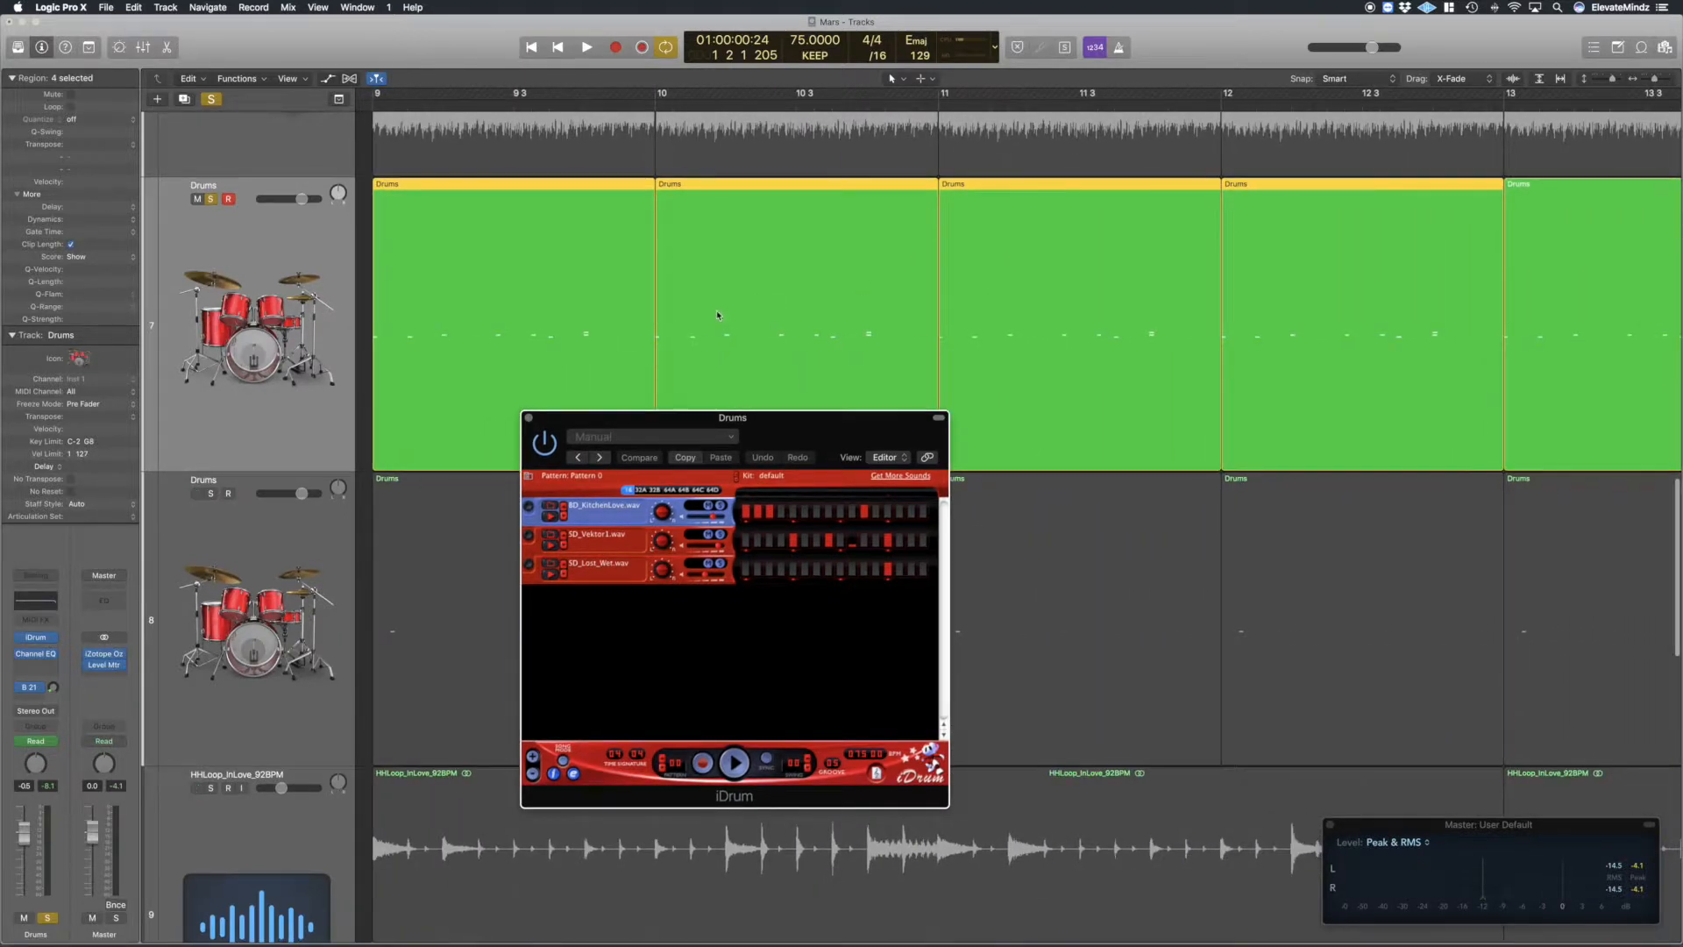
pyautogui.moveTo(379, 98); pyautogui.dragTo(1503, 229)
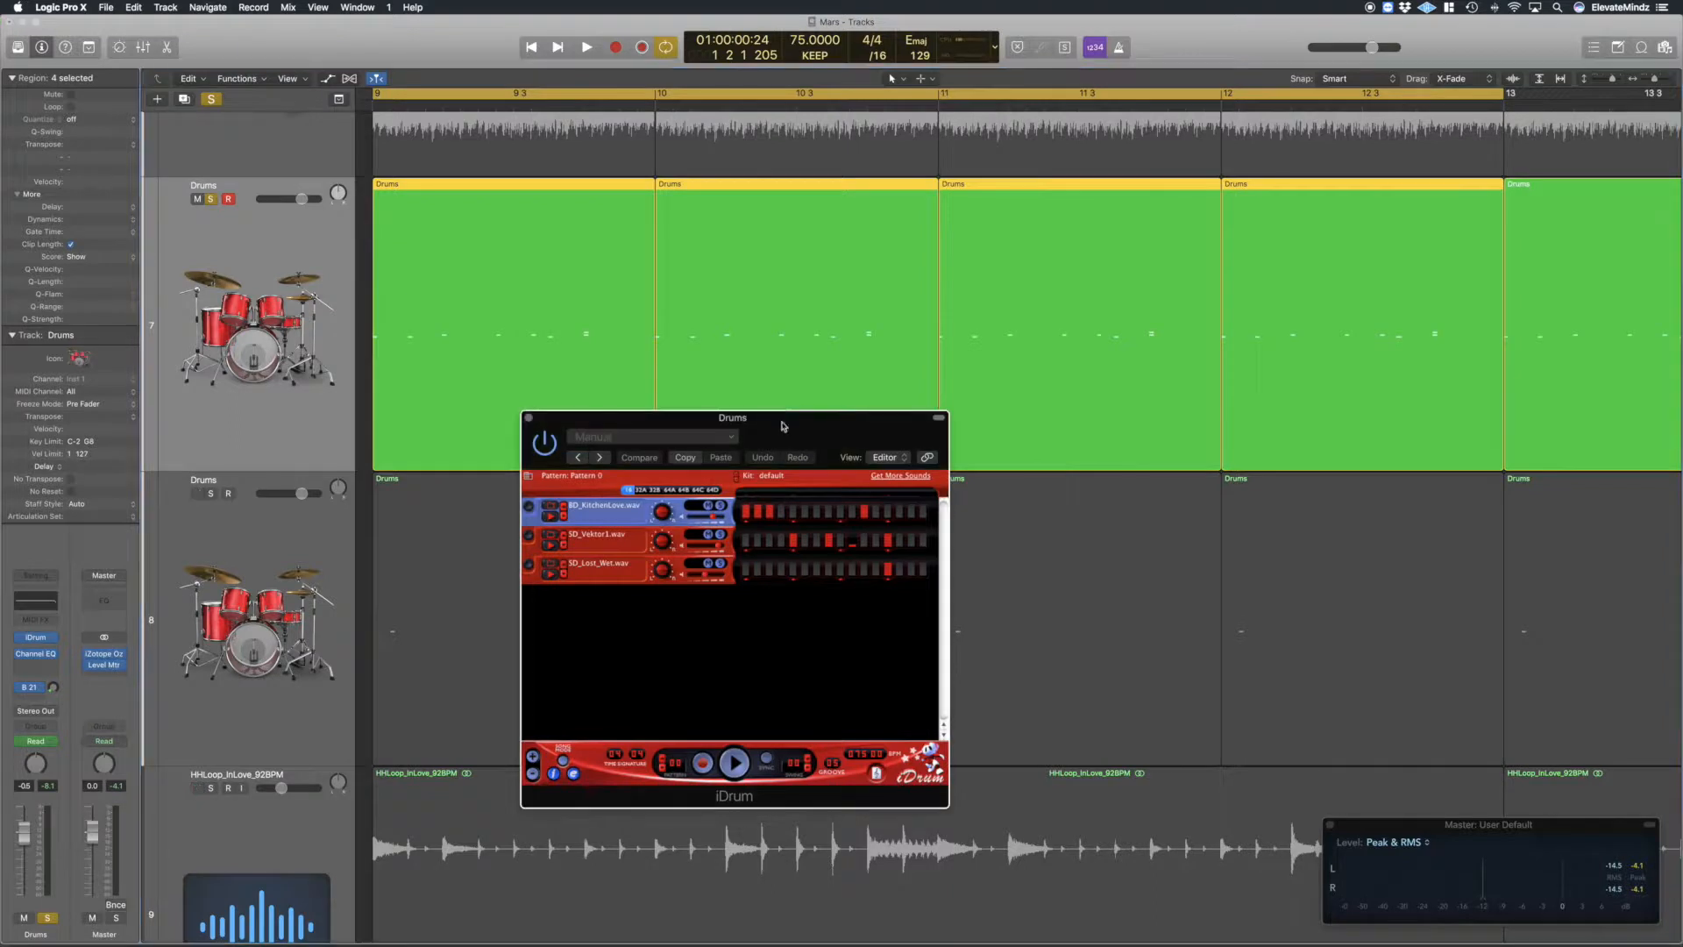
# Switch iDrum to Pattern 1 to view its step grid, and return to Pattern 0.
pyautogui.moveTo(781, 419); pyautogui.dragTo(702, 391)
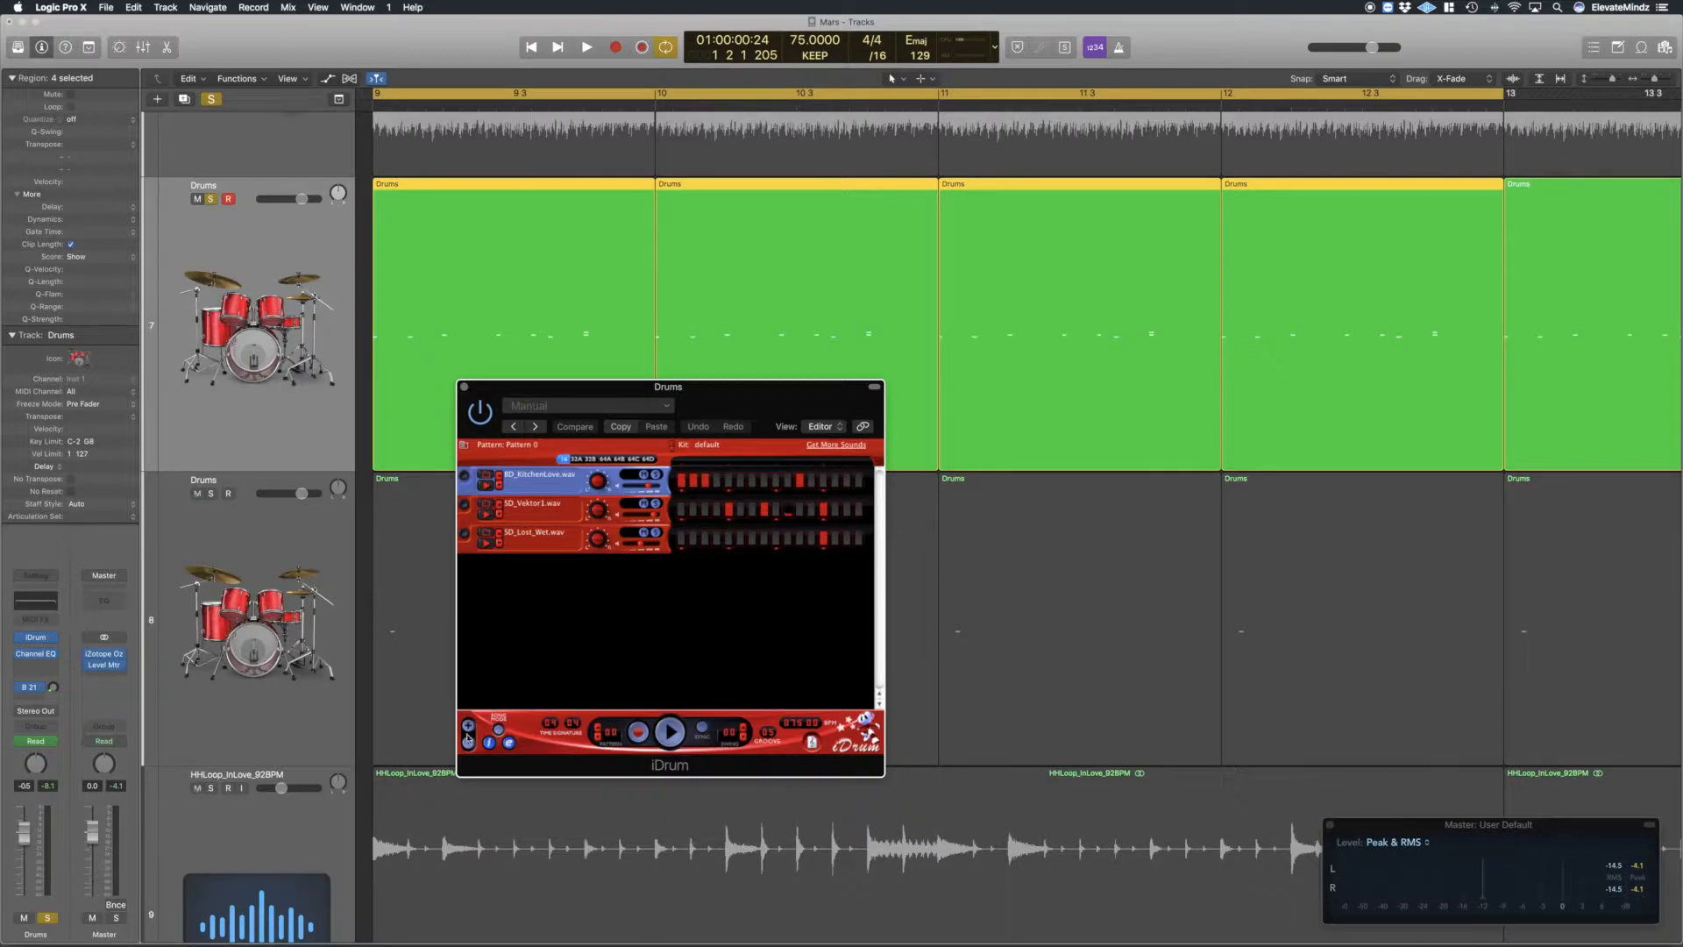
pyautogui.click(499, 730)
pyautogui.click(501, 731)
pyautogui.click(600, 730)
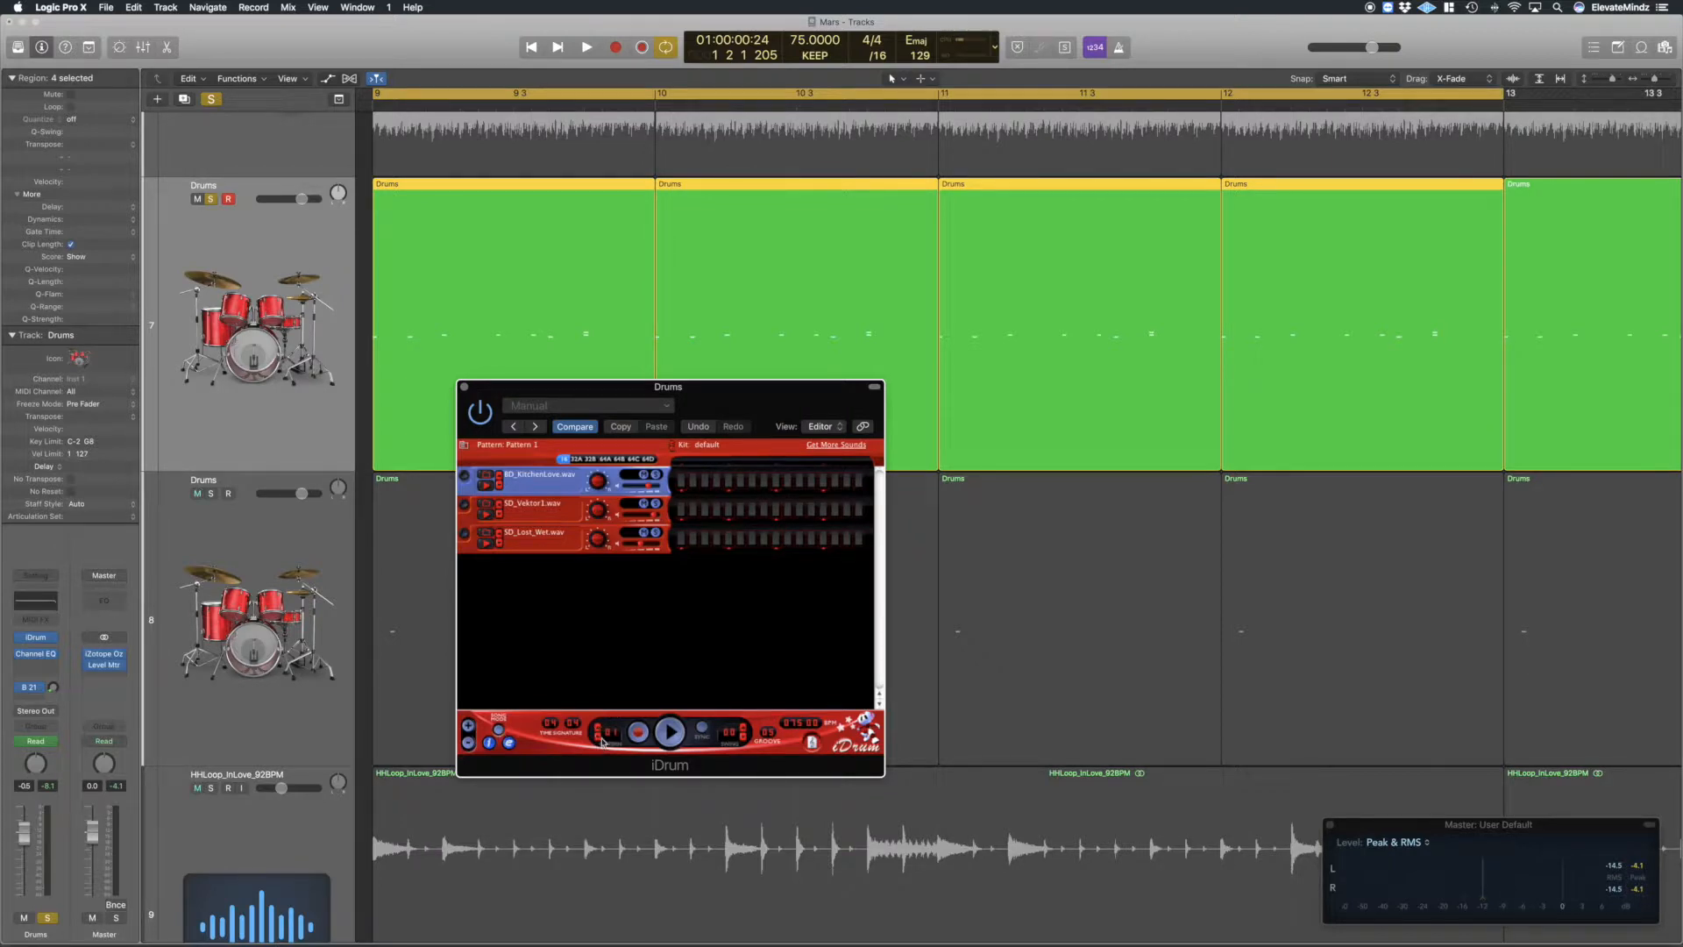
pyautogui.click(603, 742)
# Solo the Mars, Mars Trans and second Drums tracks and play them with the first Drums track over the cycle range.
pyautogui.scroll(10, 245, 291)
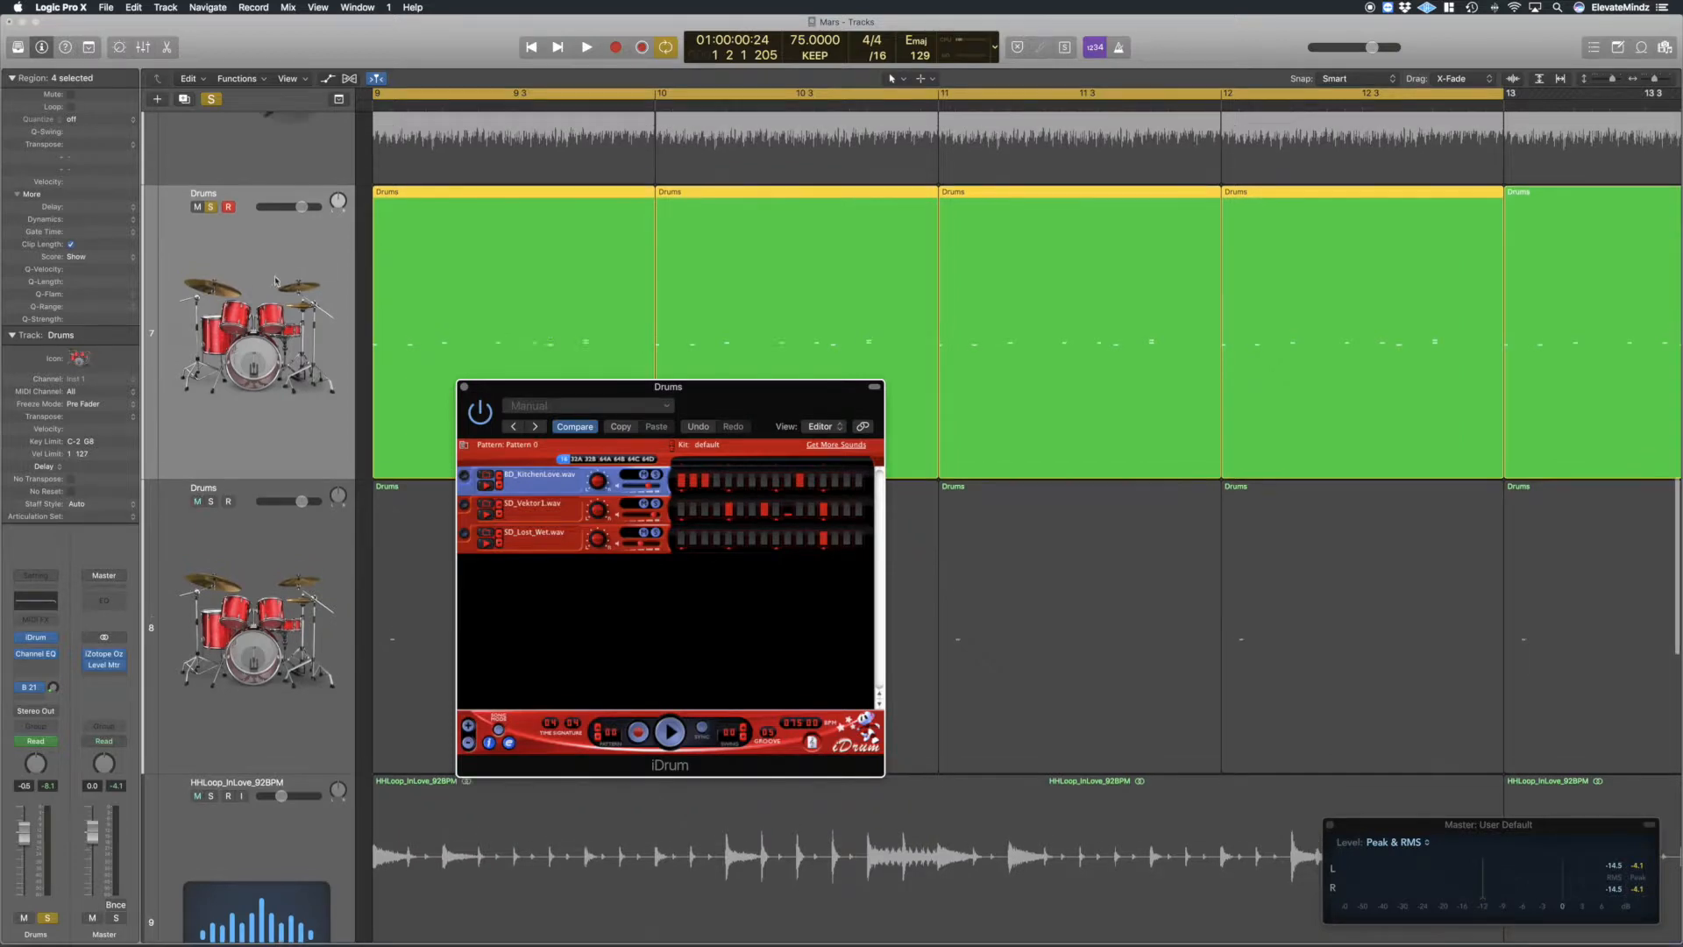
pyautogui.scroll(6, 246, 291)
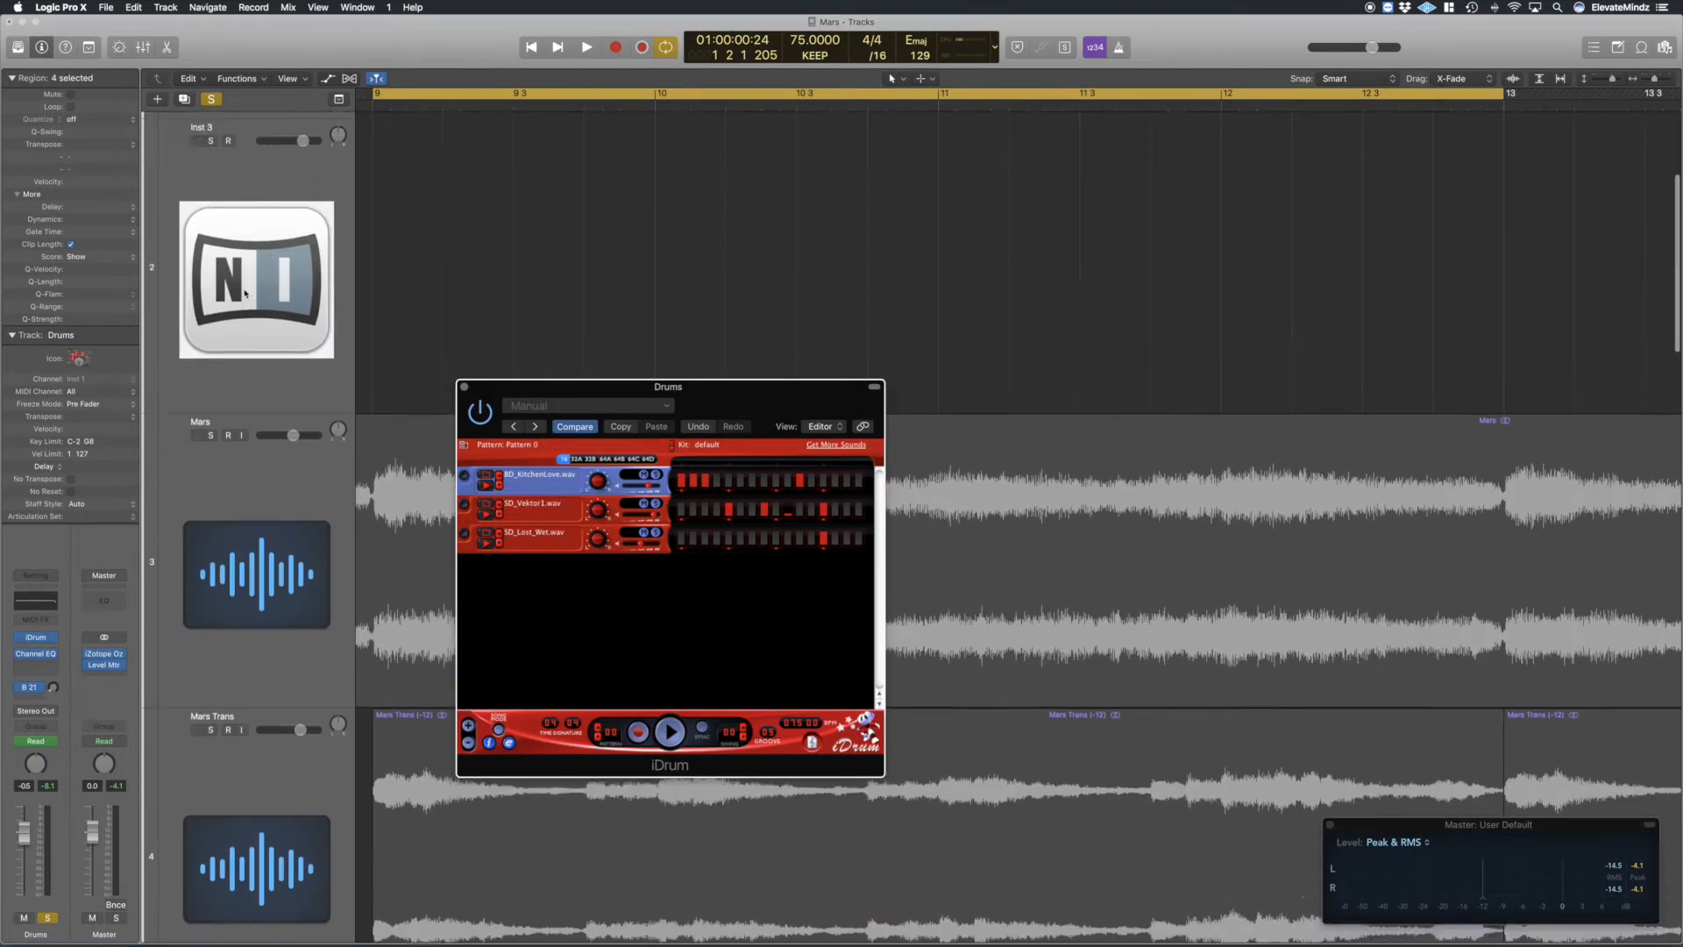
pyautogui.click(210, 470)
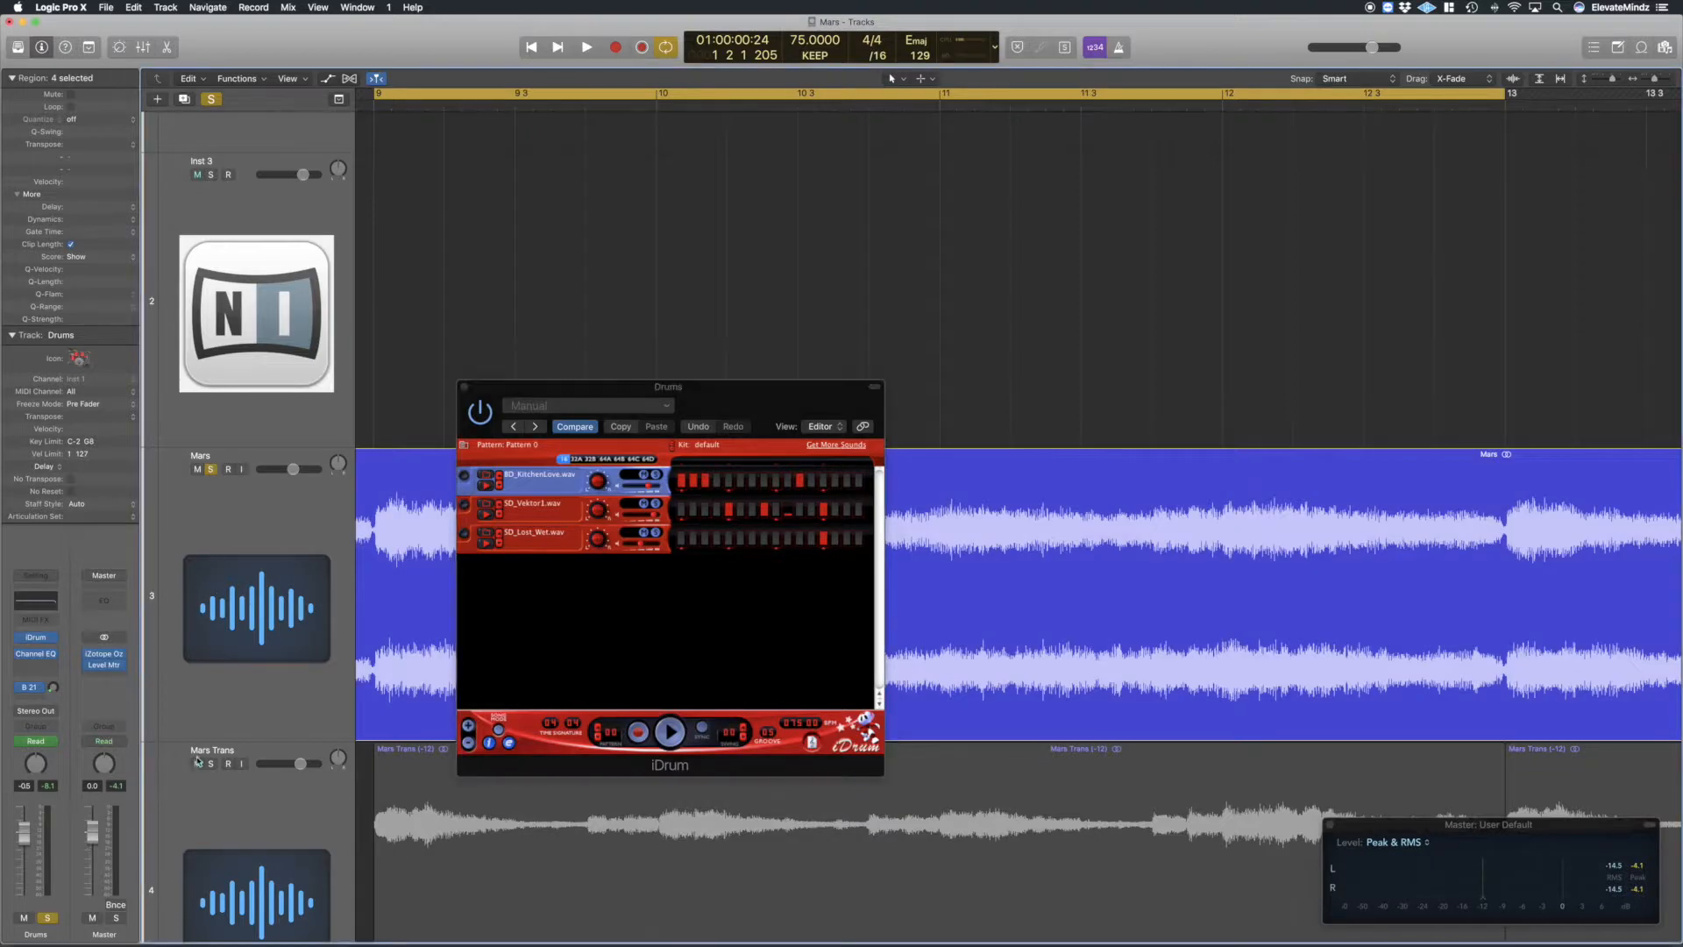
pyautogui.click(210, 764)
pyautogui.scroll(-2, 386, 669)
pyautogui.scroll(-12, 386, 669)
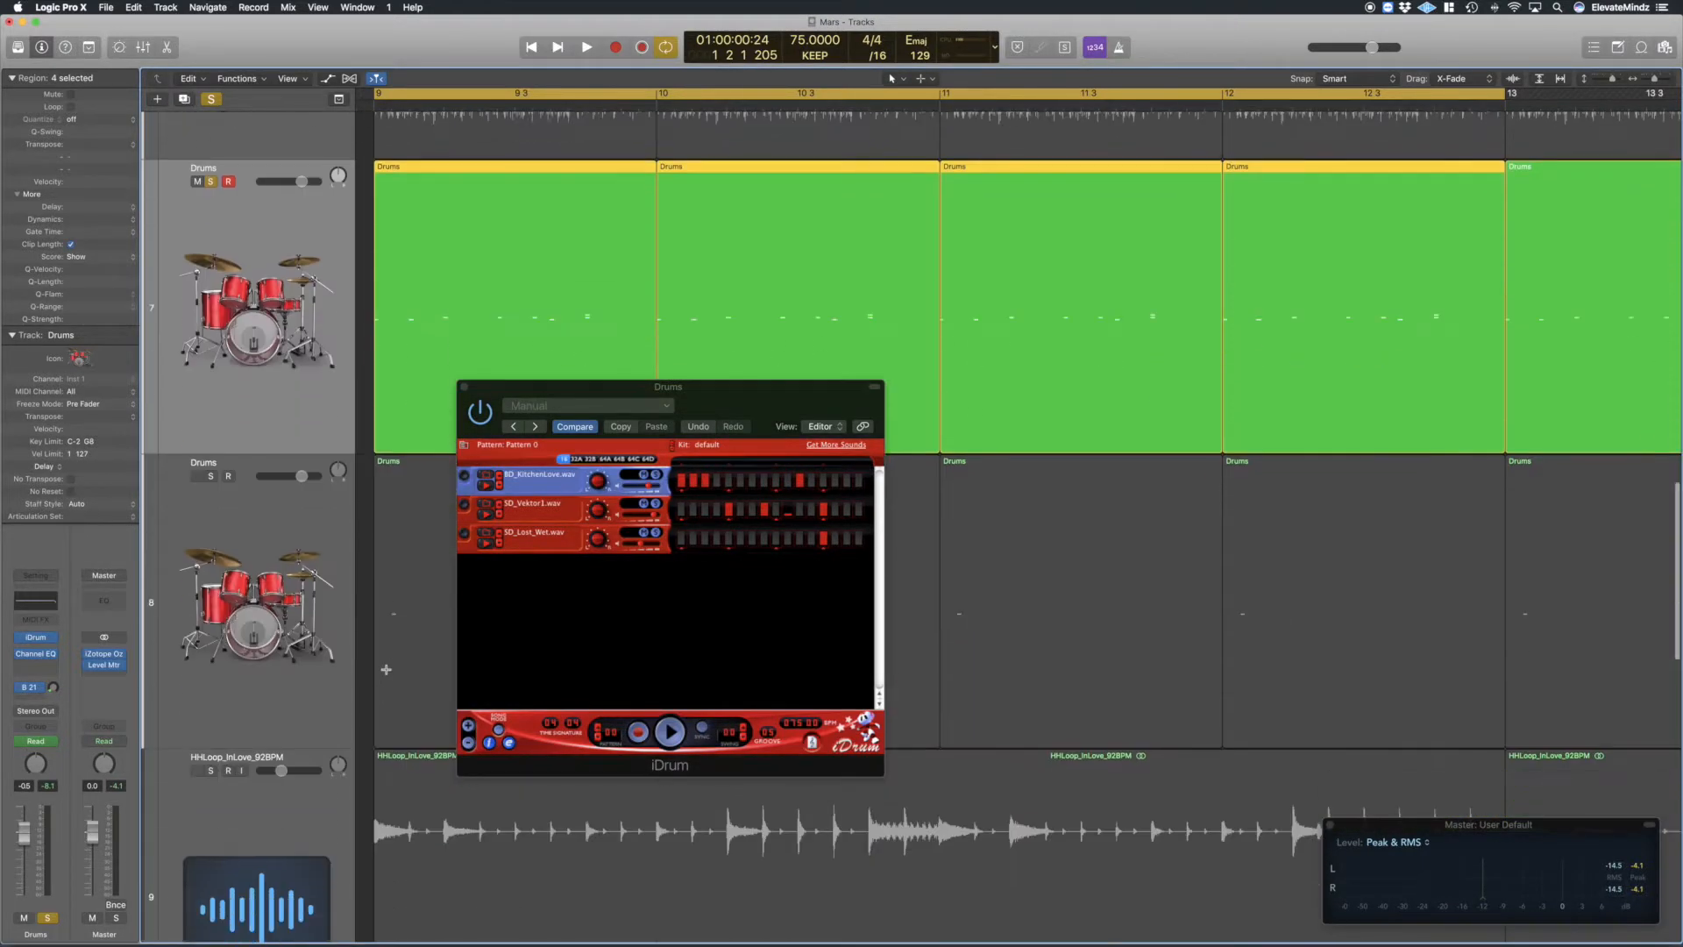
pyautogui.click(210, 402)
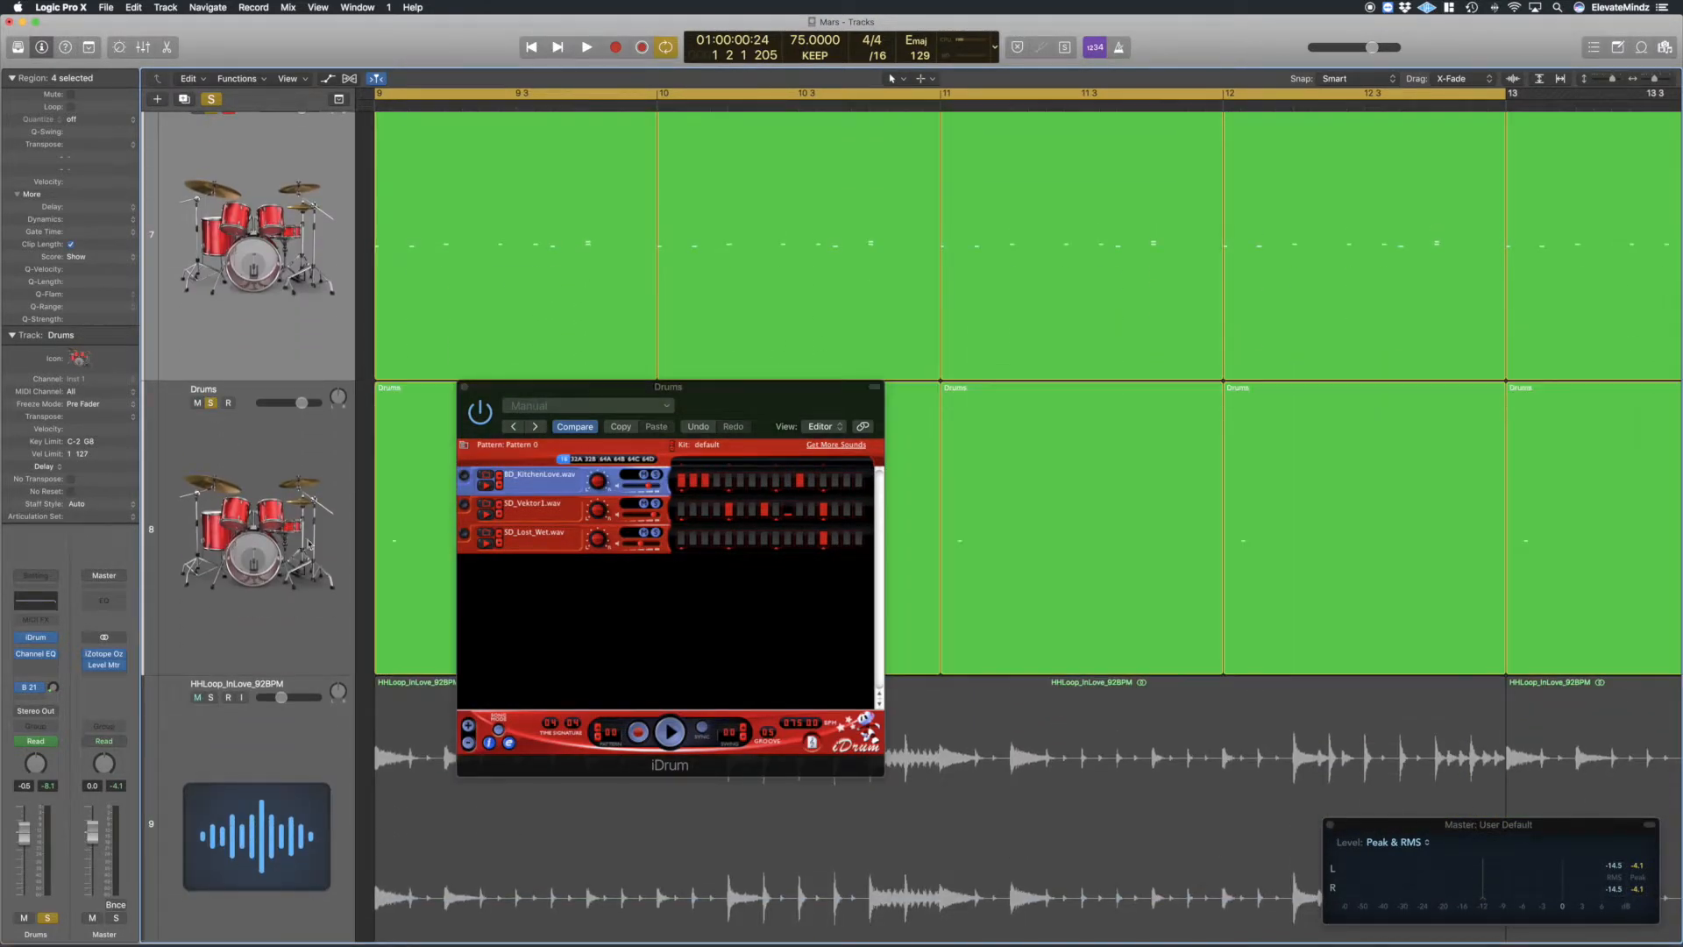
pyautogui.scroll(3, 352, 557)
pyautogui.press('space')
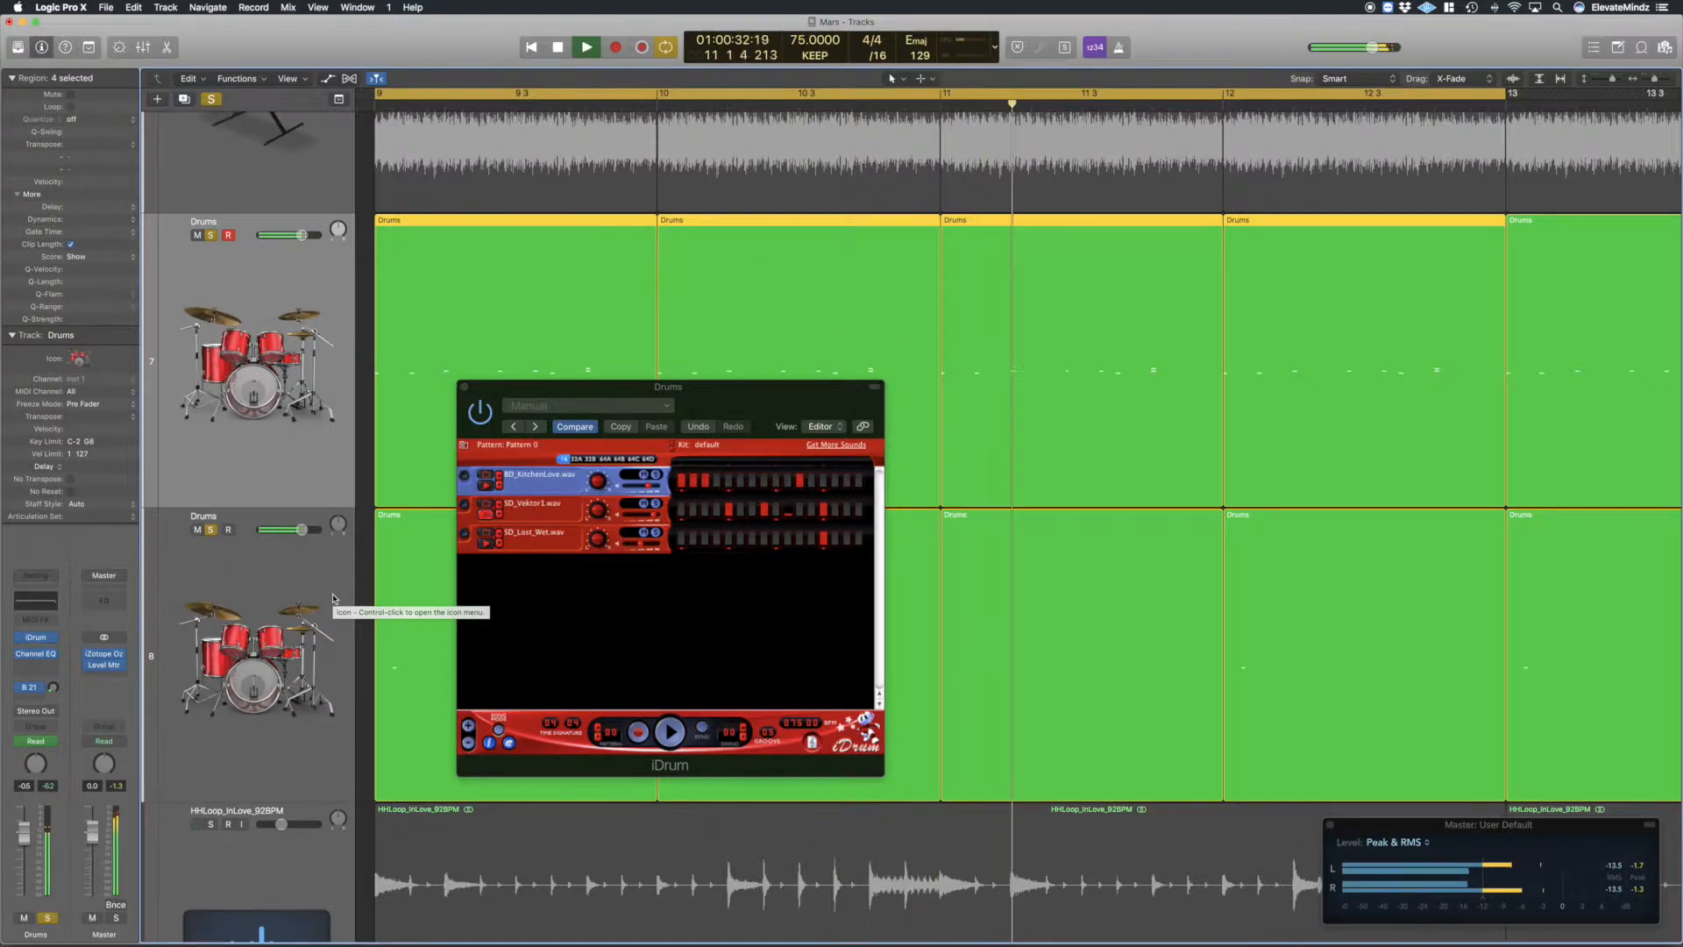
# Add the HHLoop_InLove_92BPM and Loop_Pueblo4_109BPM tracks to the soloed layers, listen to the combination, and stop playback.
pyautogui.scroll(2, 333, 598)
pyautogui.scroll(-4, 333, 599)
pyautogui.scroll(-3, 333, 598)
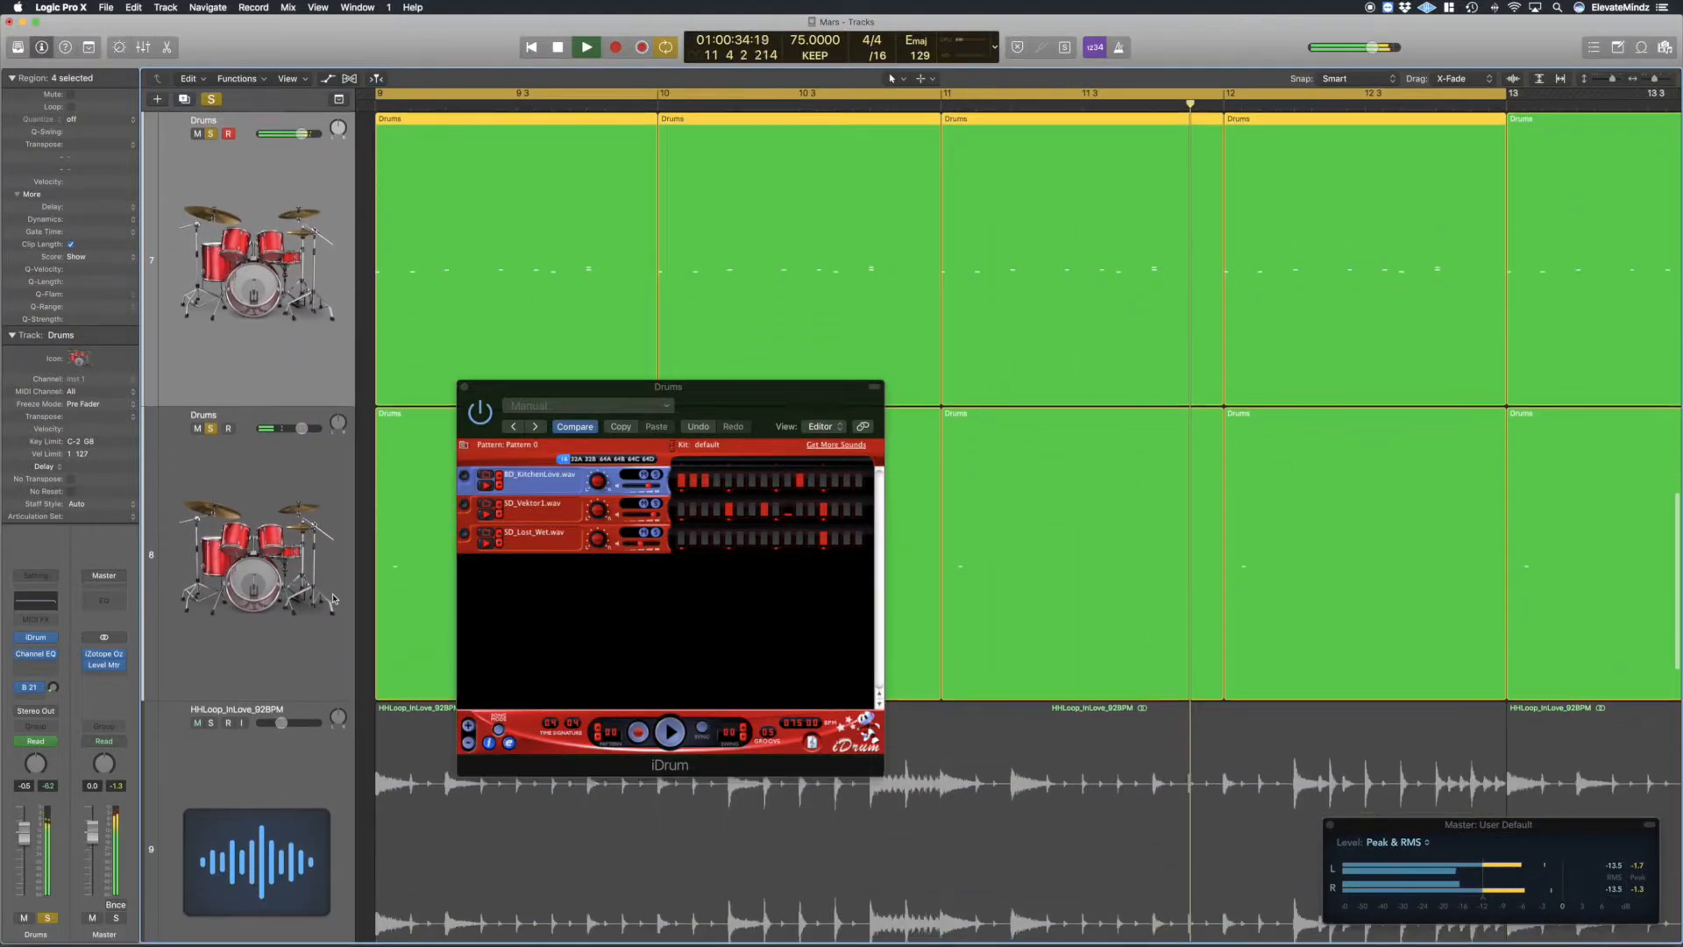
pyautogui.click(212, 657)
pyautogui.scroll(-2, 263, 675)
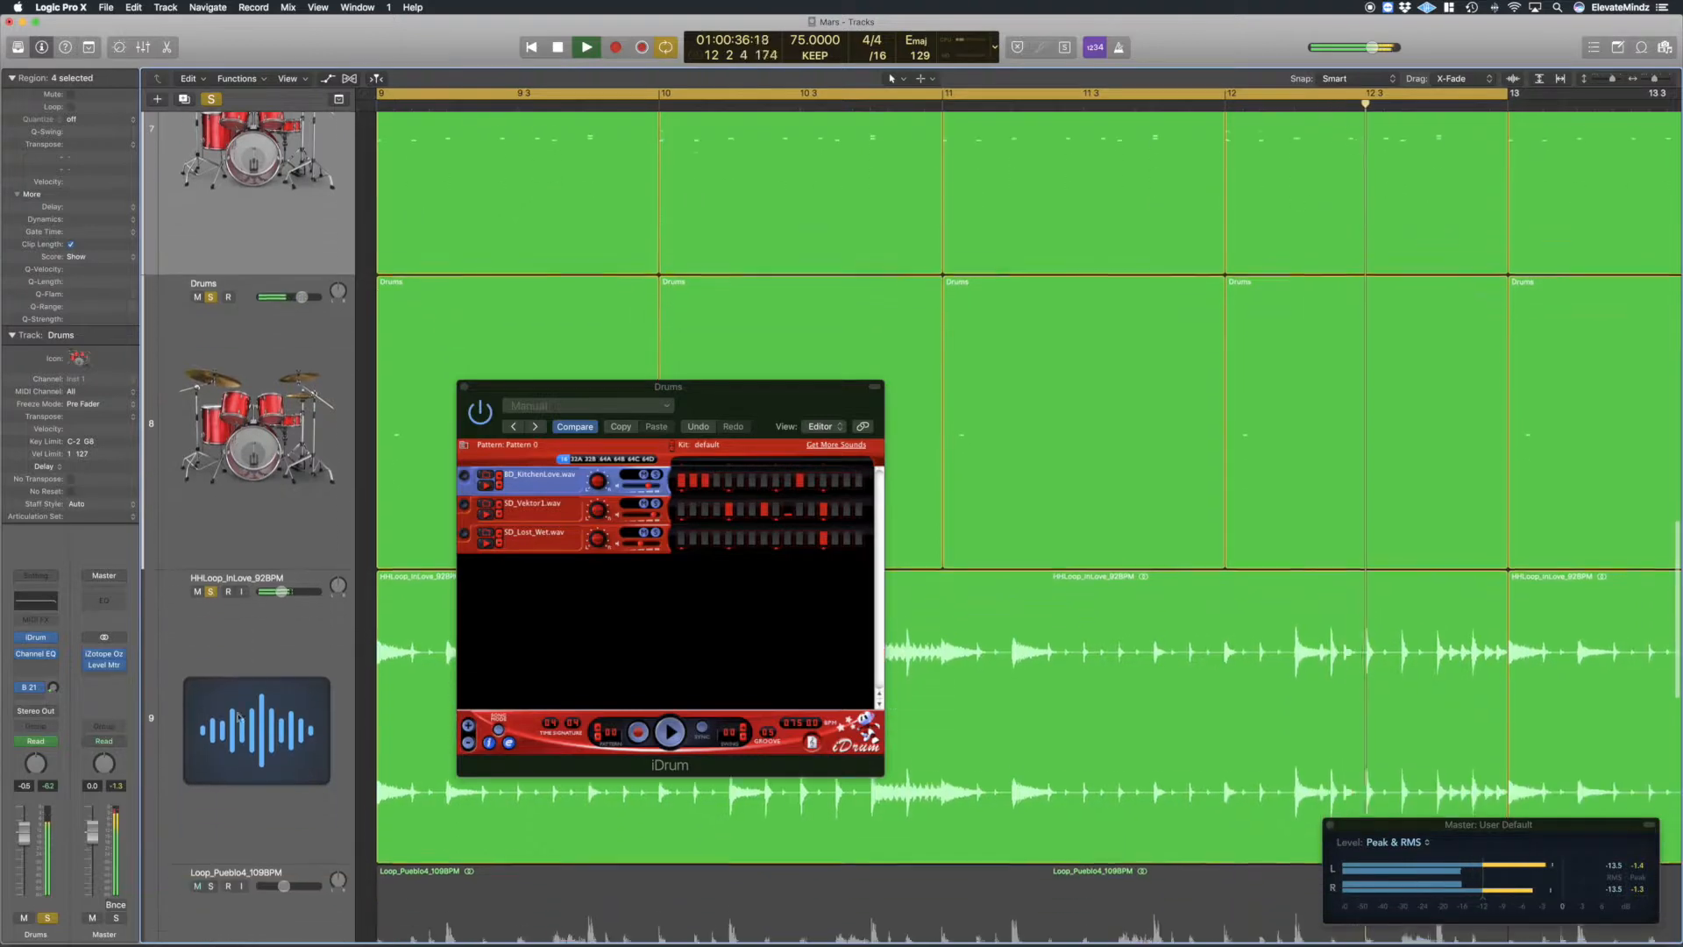
pyautogui.scroll(-9, 298, 683)
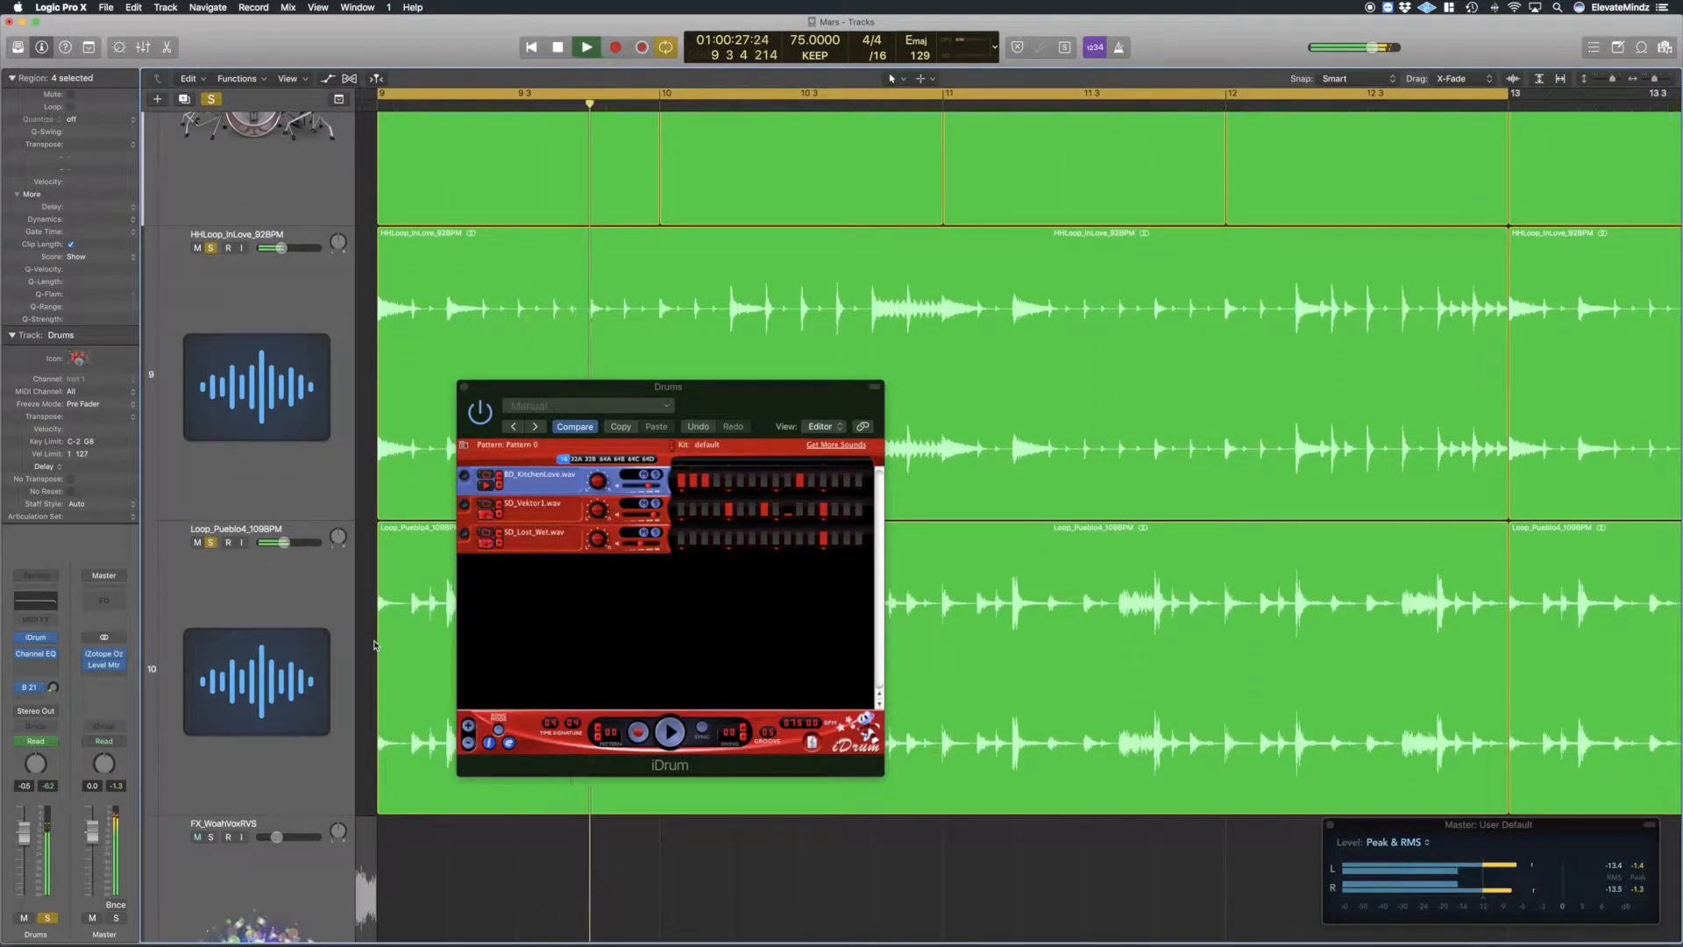
pyautogui.scroll(7, 374, 645)
pyautogui.scroll(1, 372, 645)
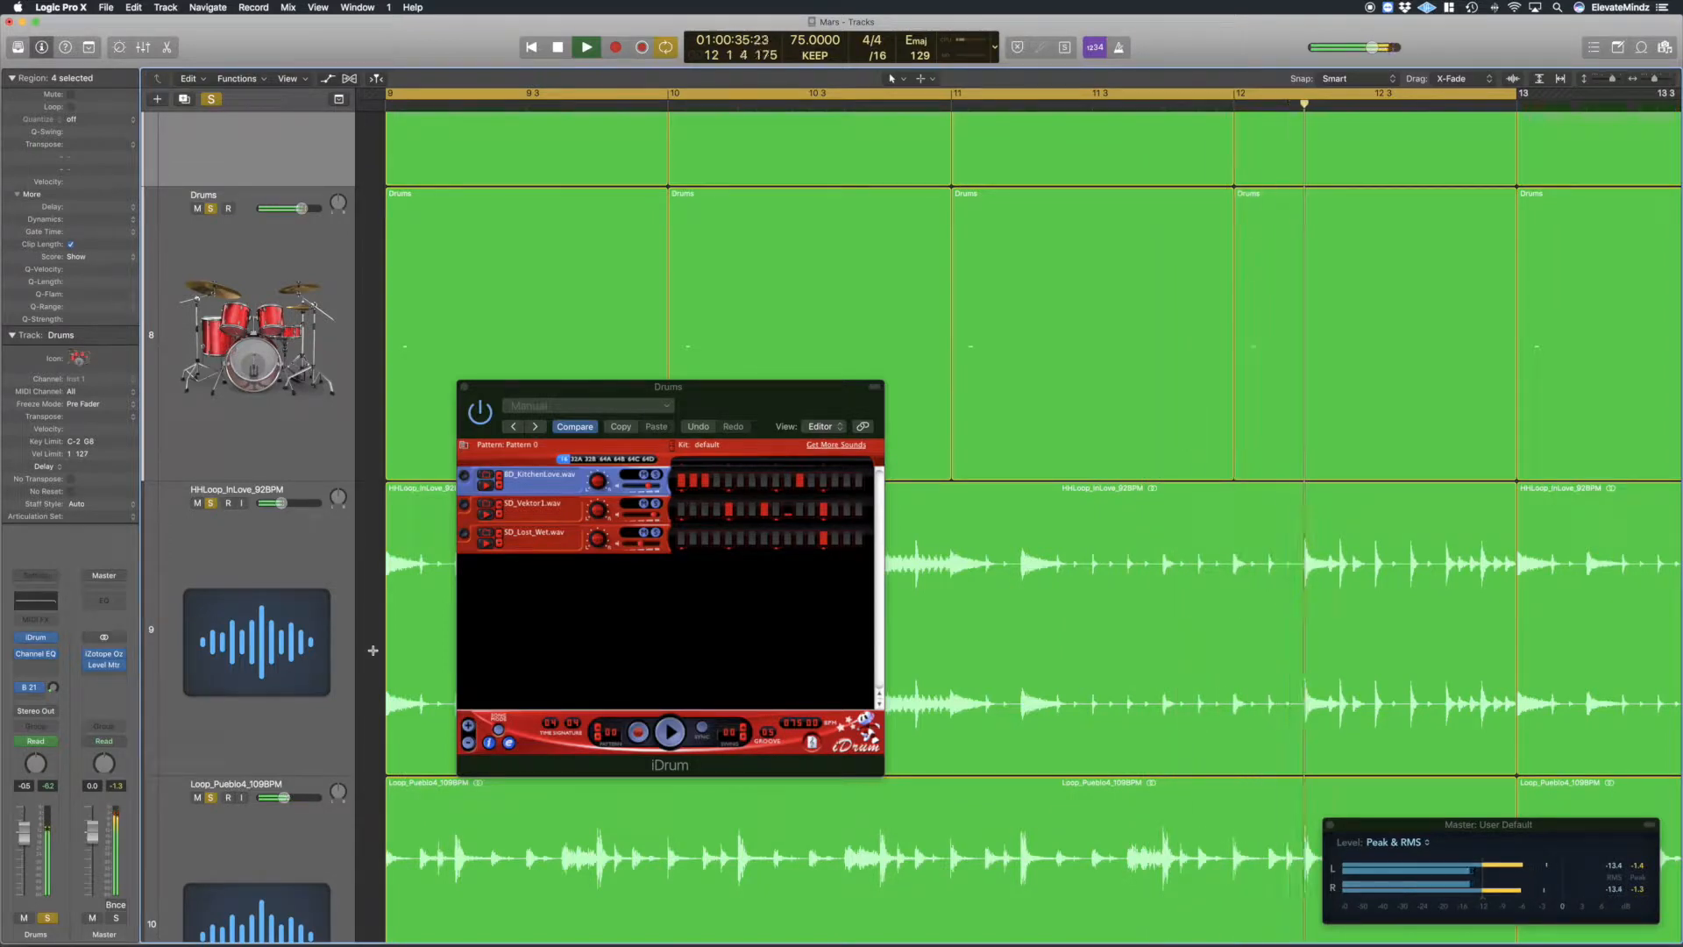
pyautogui.press('space')
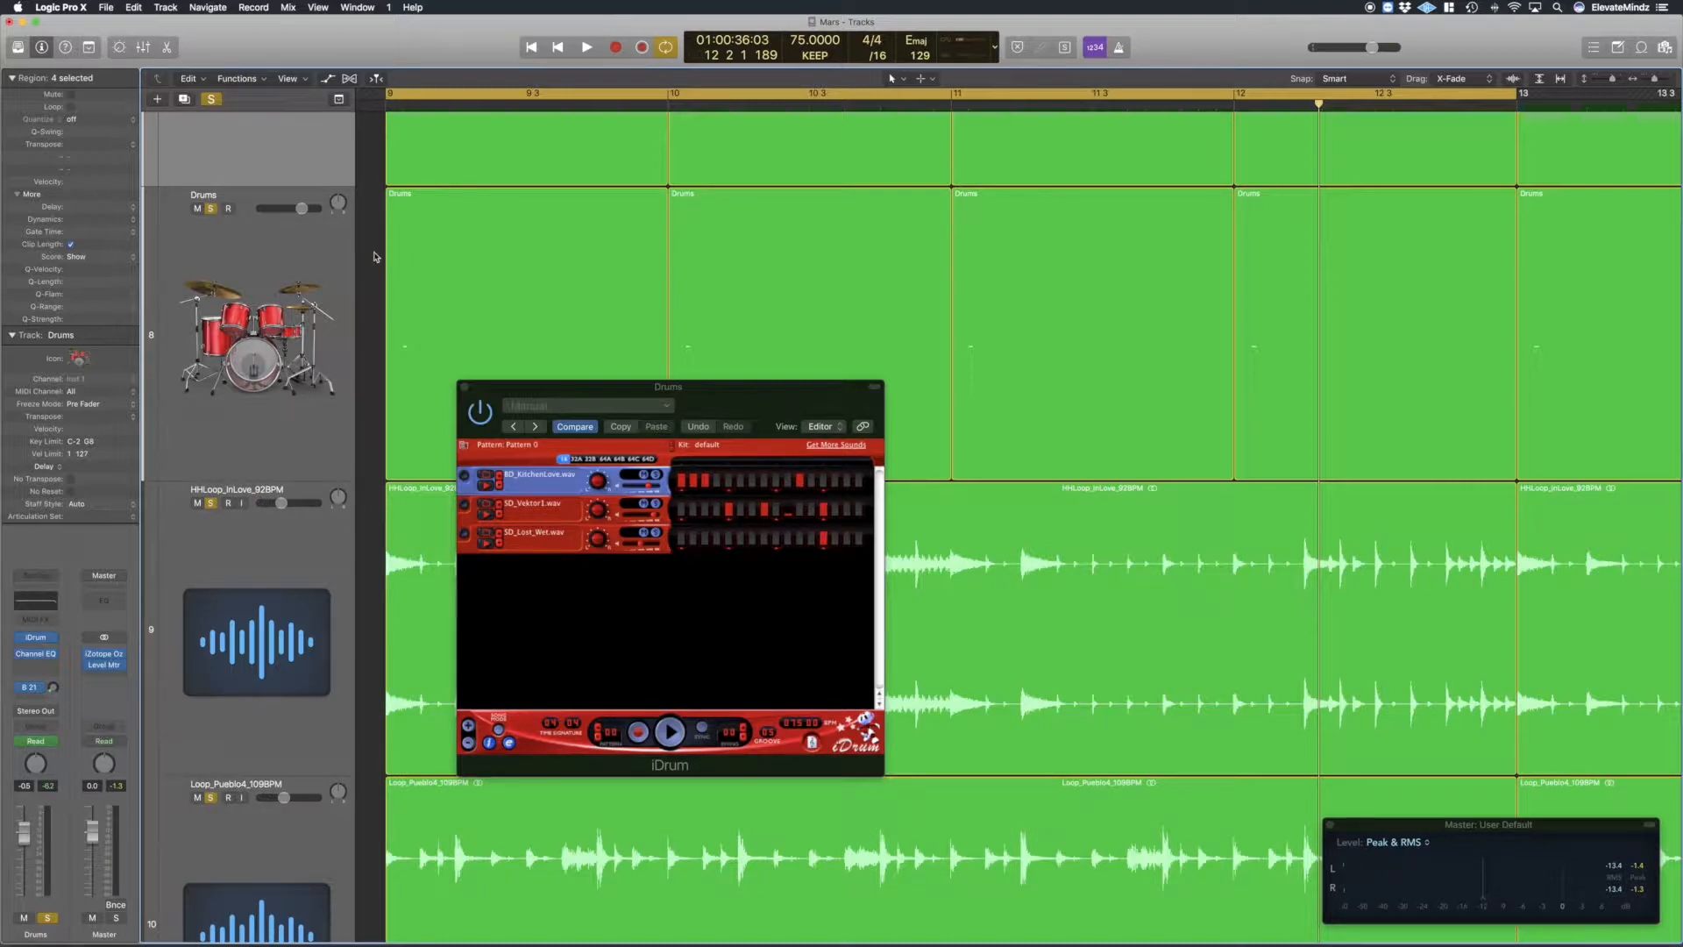
pyautogui.scroll(4, 374, 256)
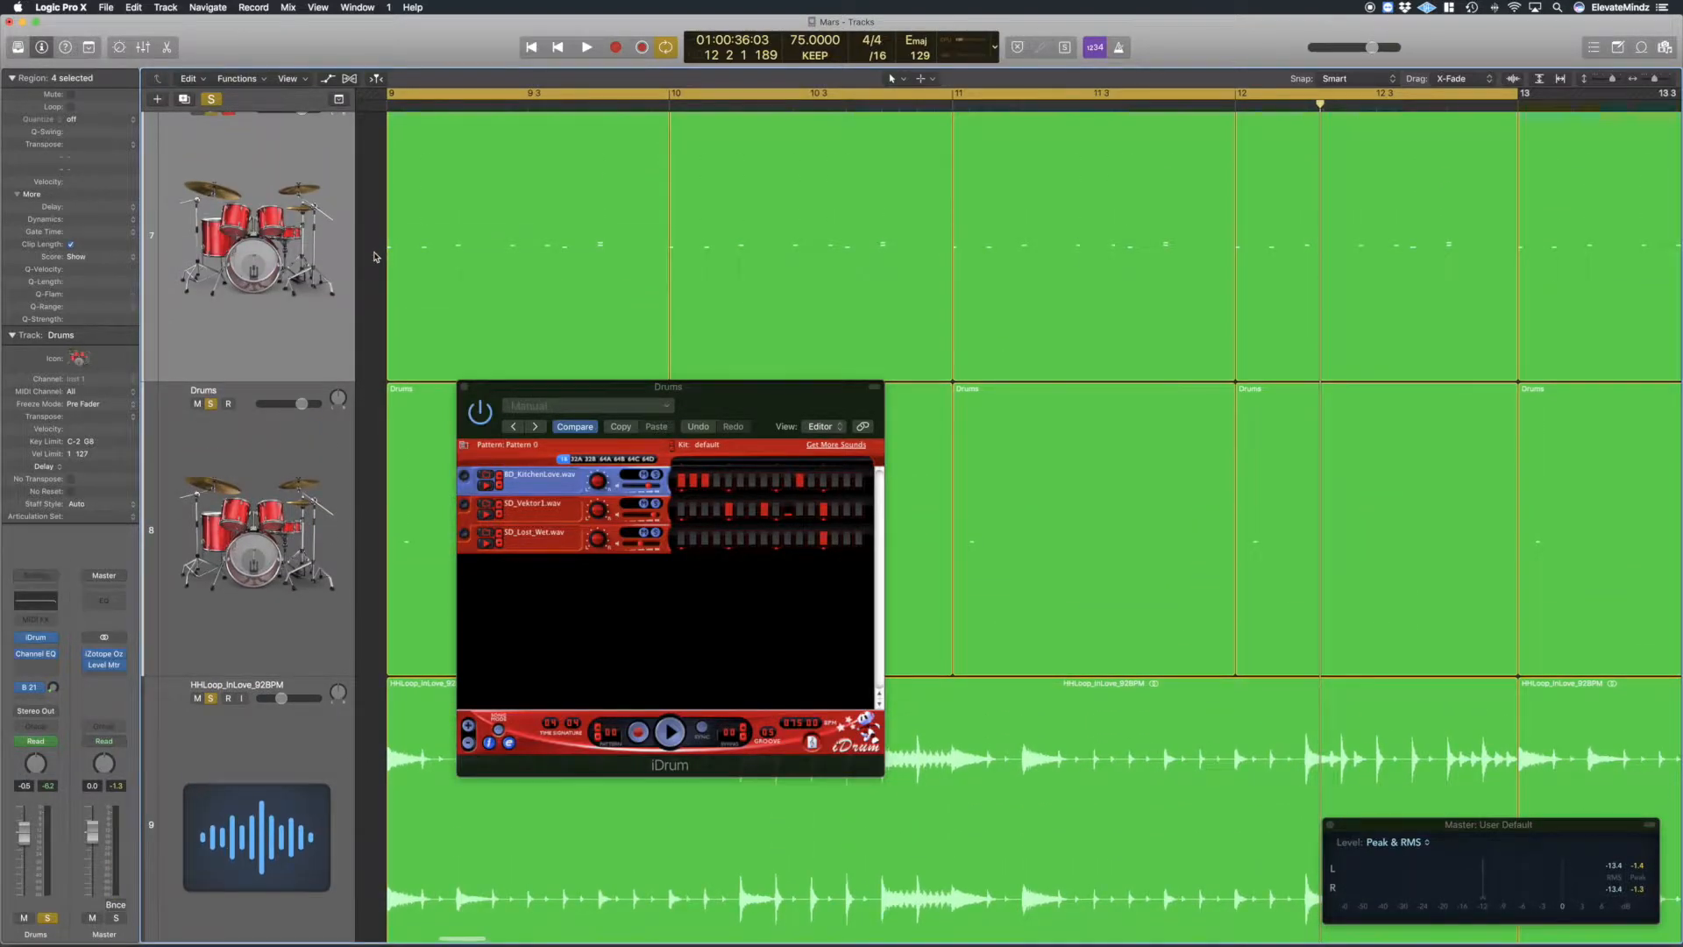
pyautogui.scroll(1, 375, 256)
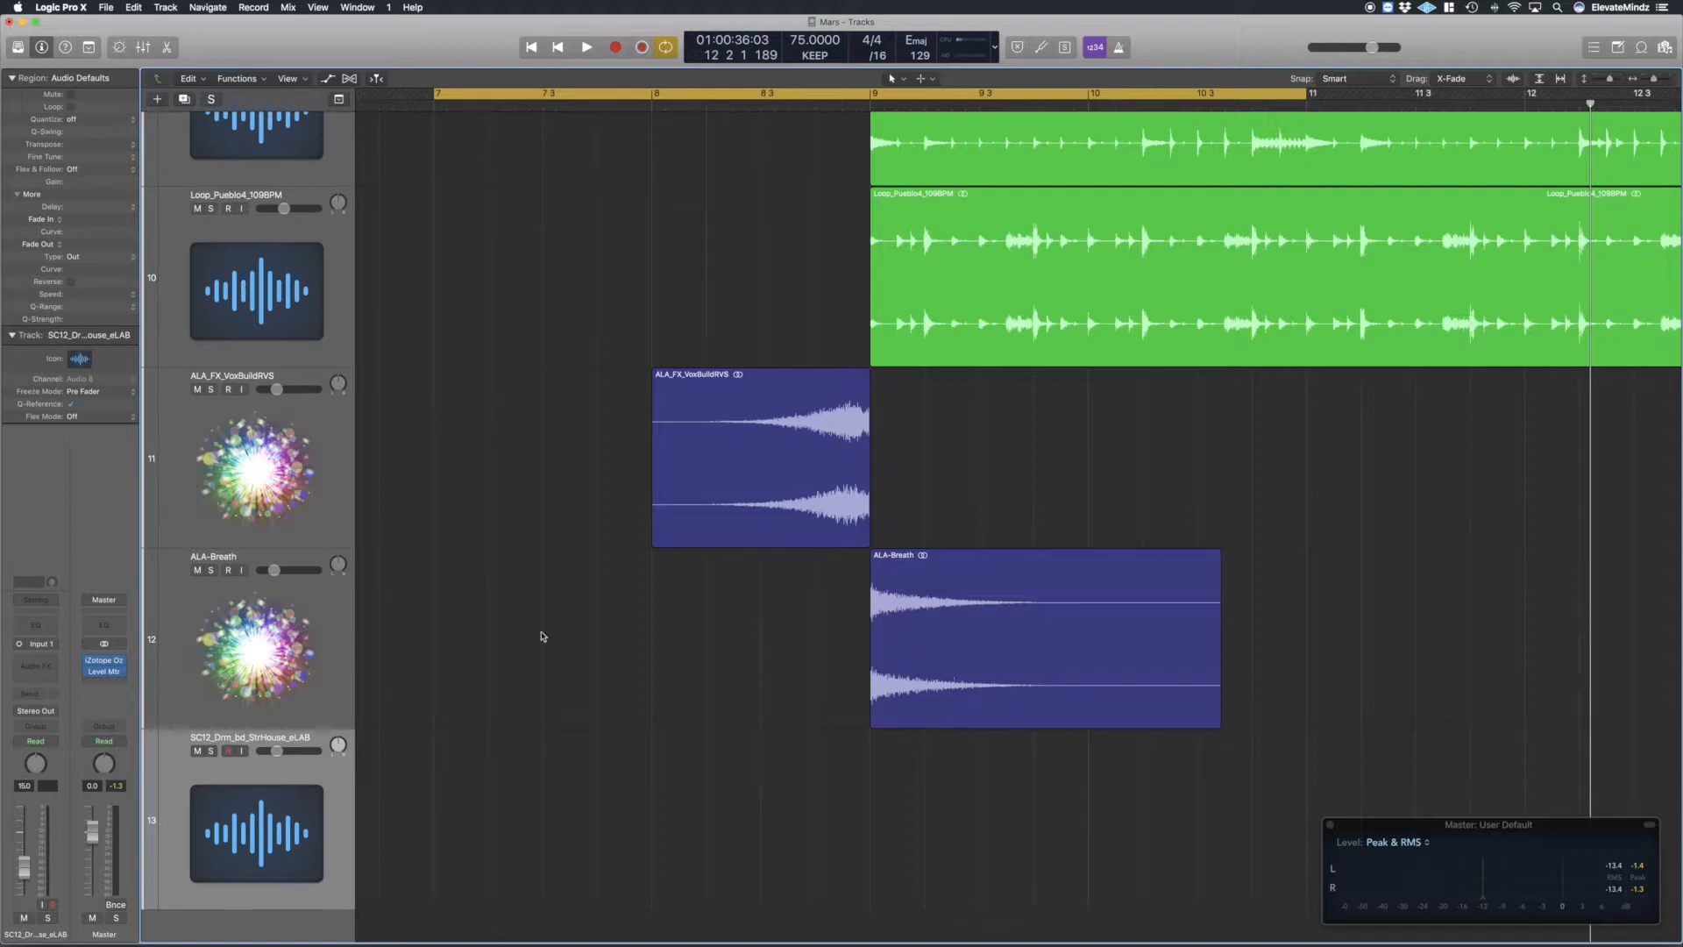
# Solo the ALA_FX_VoxBuildRVS track, play its reversed build-up into bar 9, and stop playback.
pyautogui.click(337, 601)
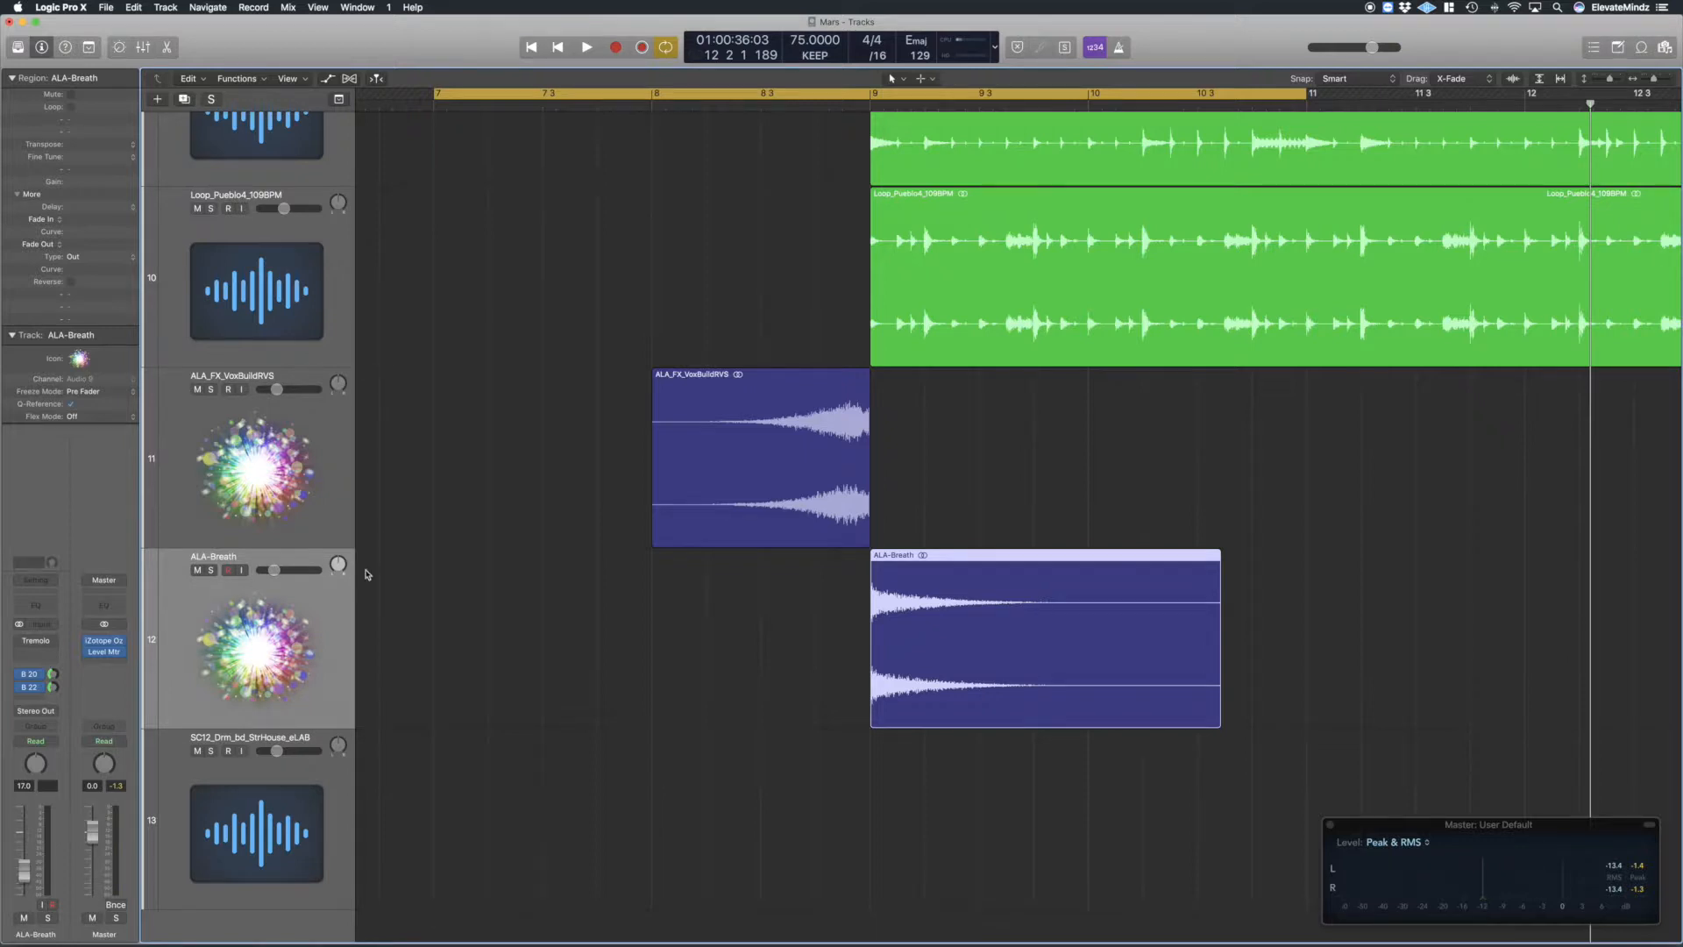
pyautogui.click(469, 392)
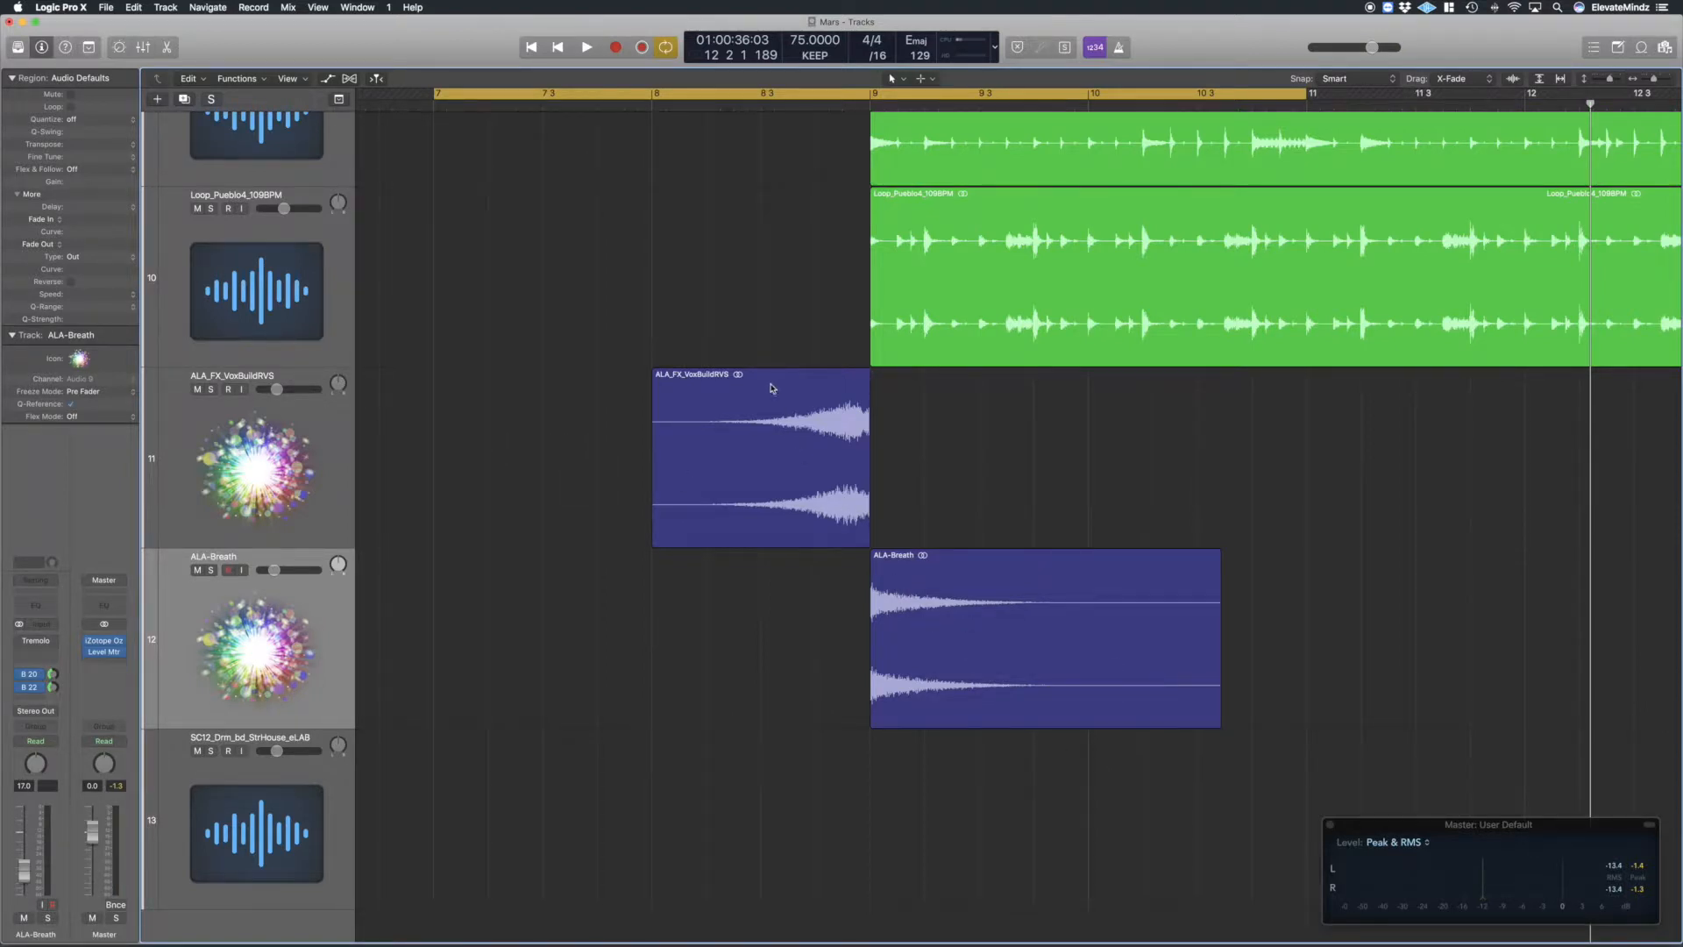
pyautogui.click(212, 389)
pyautogui.press('space')
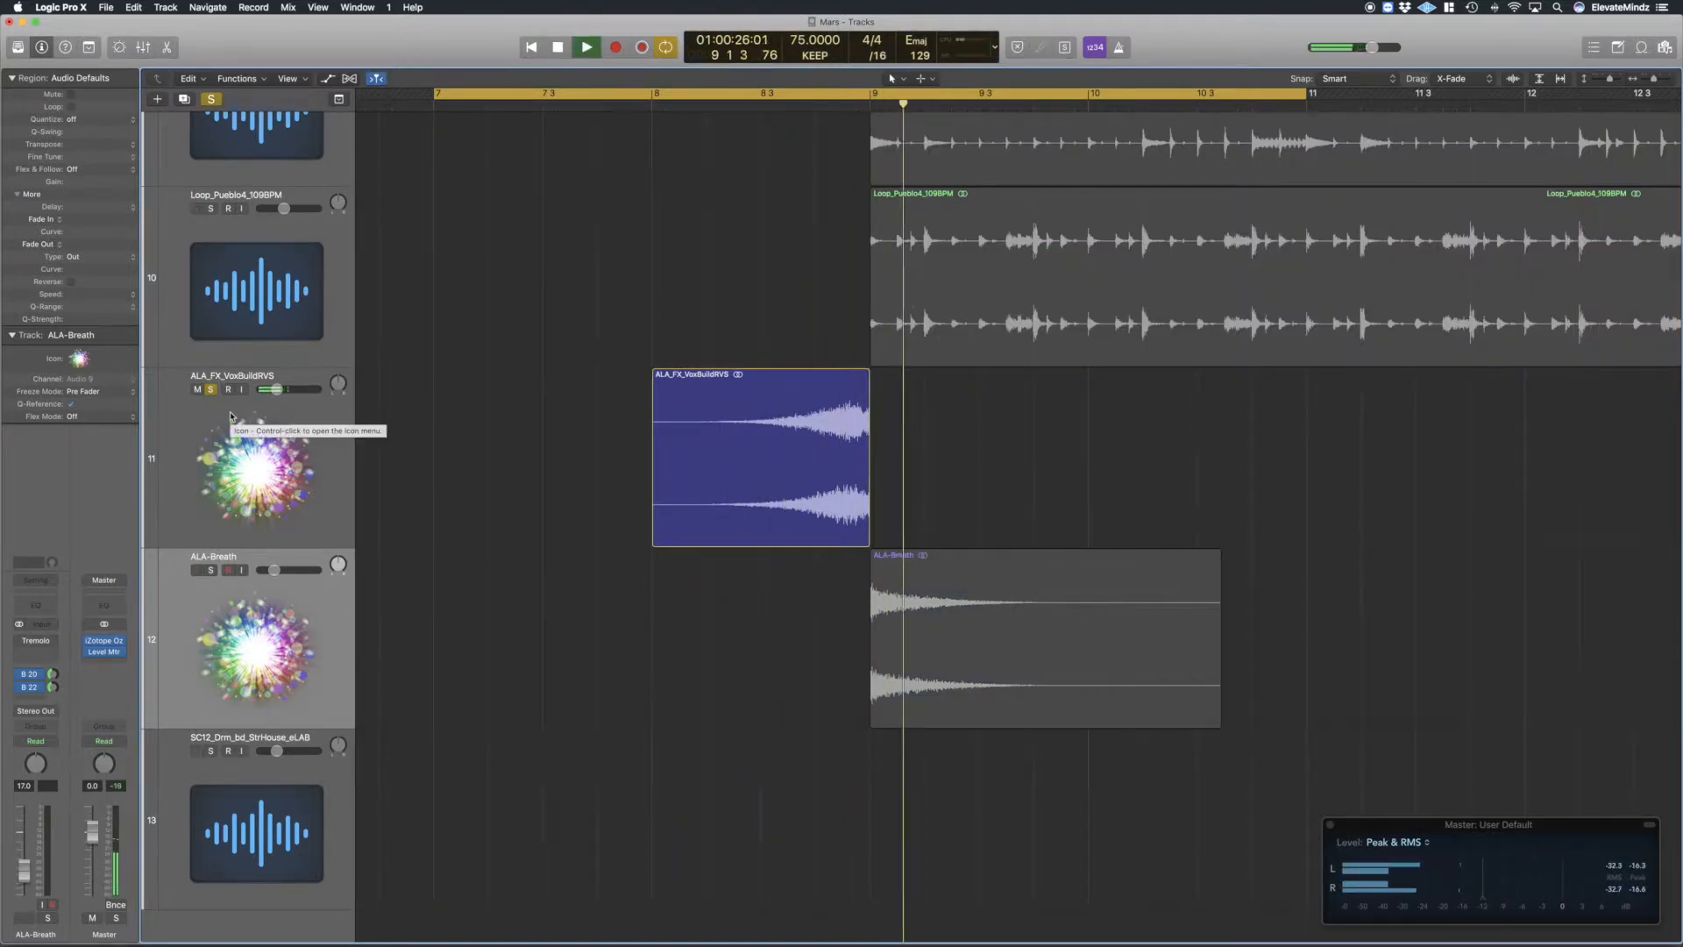
pyautogui.press('space')
# Inspect the Tremolo plug-in on the ALA_FX_VoxBuildRVS track, play the effect again, and close the plug-in window.
pyautogui.click(302, 487)
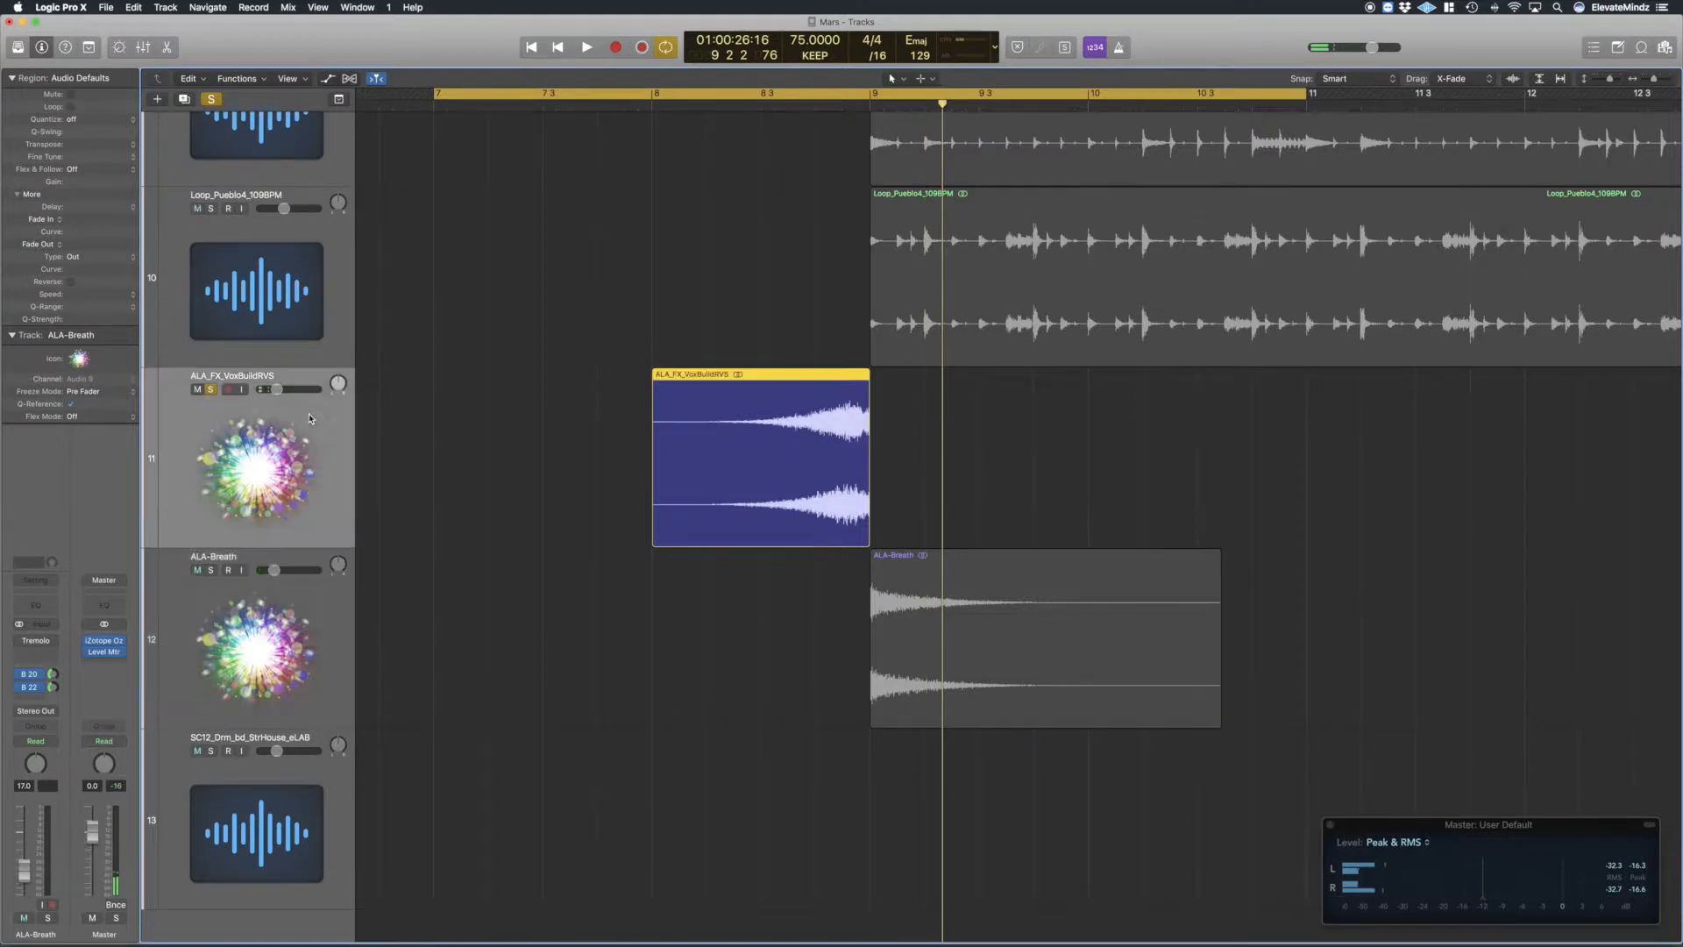
pyautogui.click(40, 641)
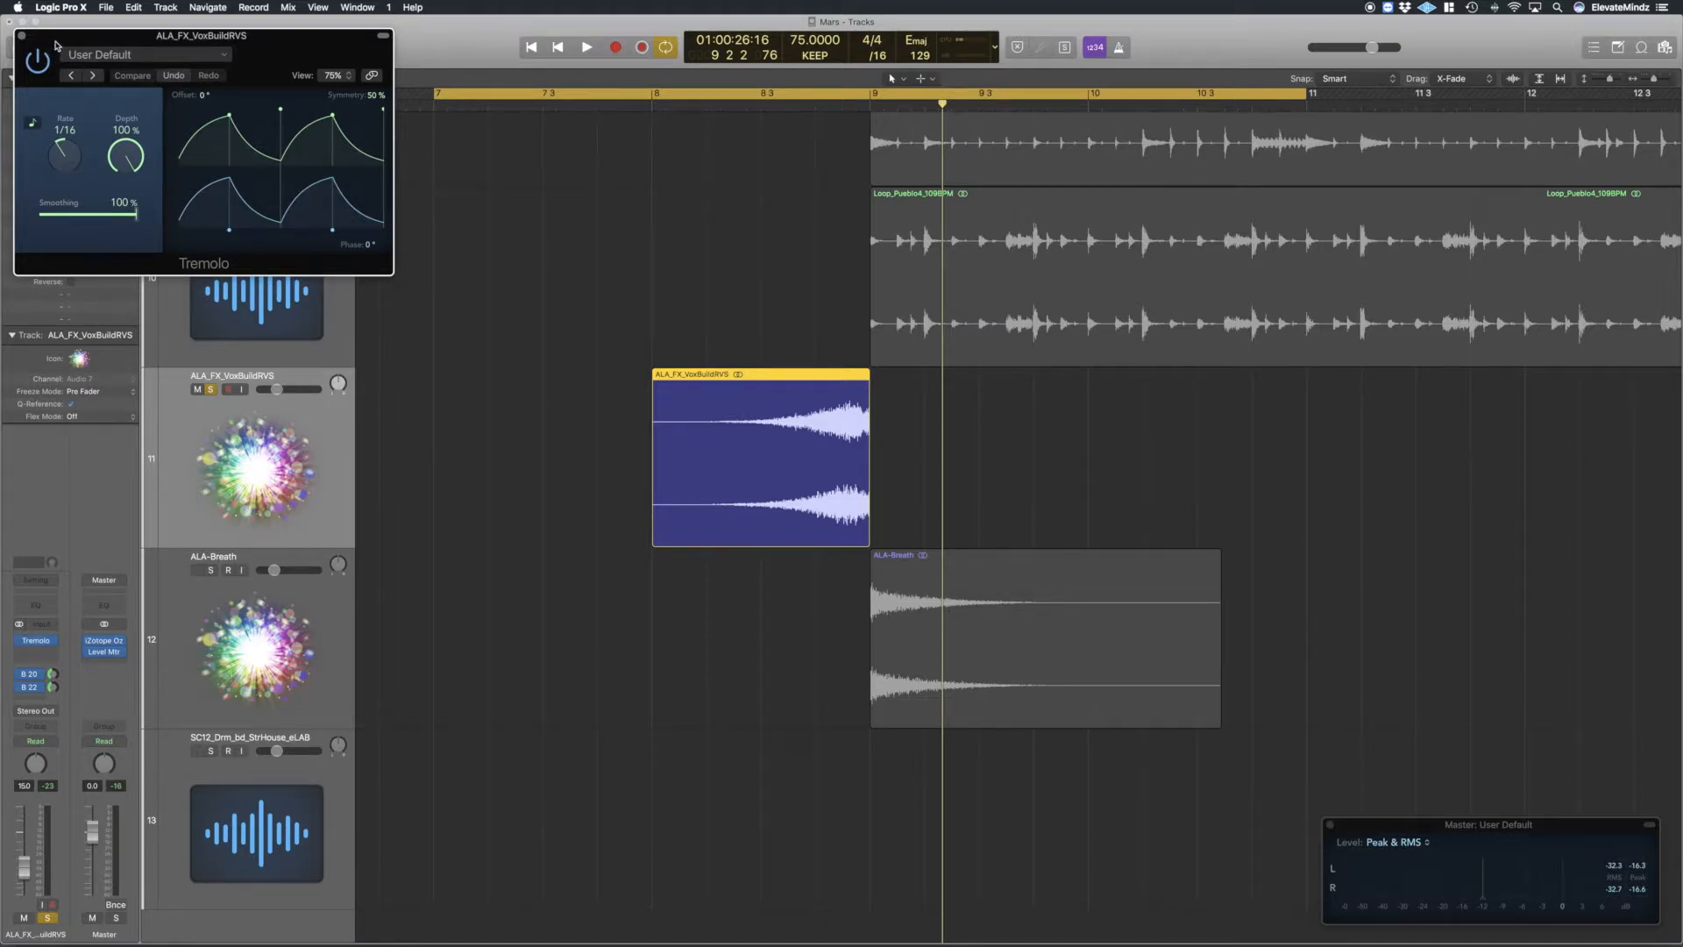
pyautogui.moveTo(55, 44); pyautogui.dragTo(227, 340)
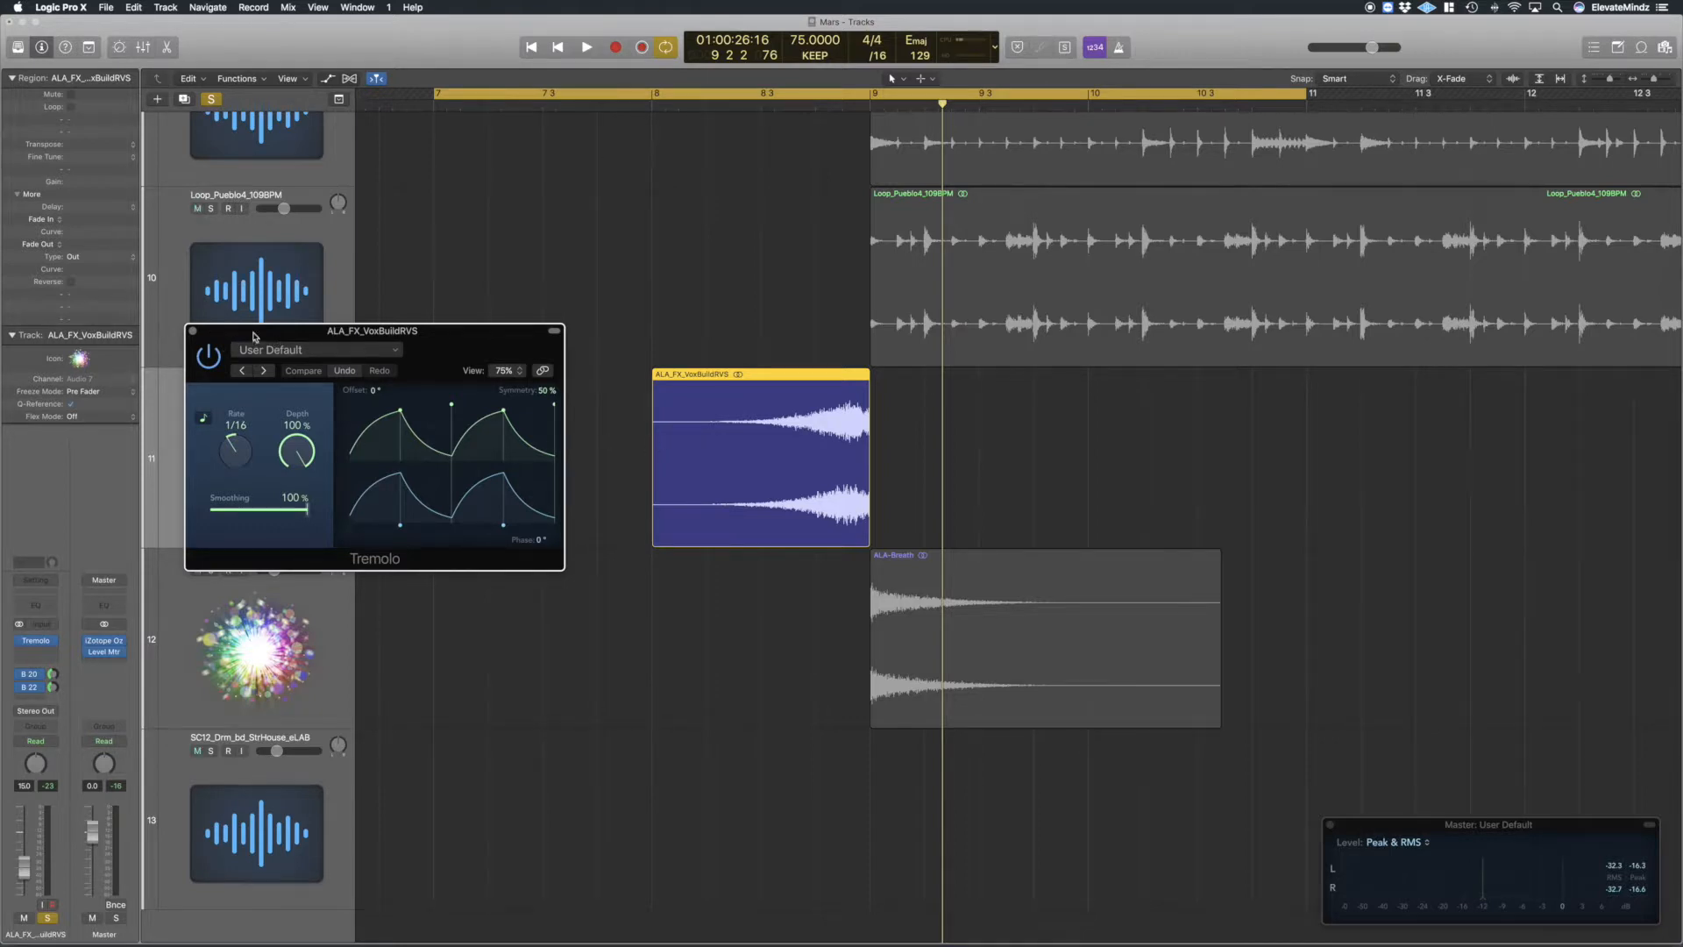
pyautogui.moveTo(256, 338); pyautogui.dragTo(257, 355)
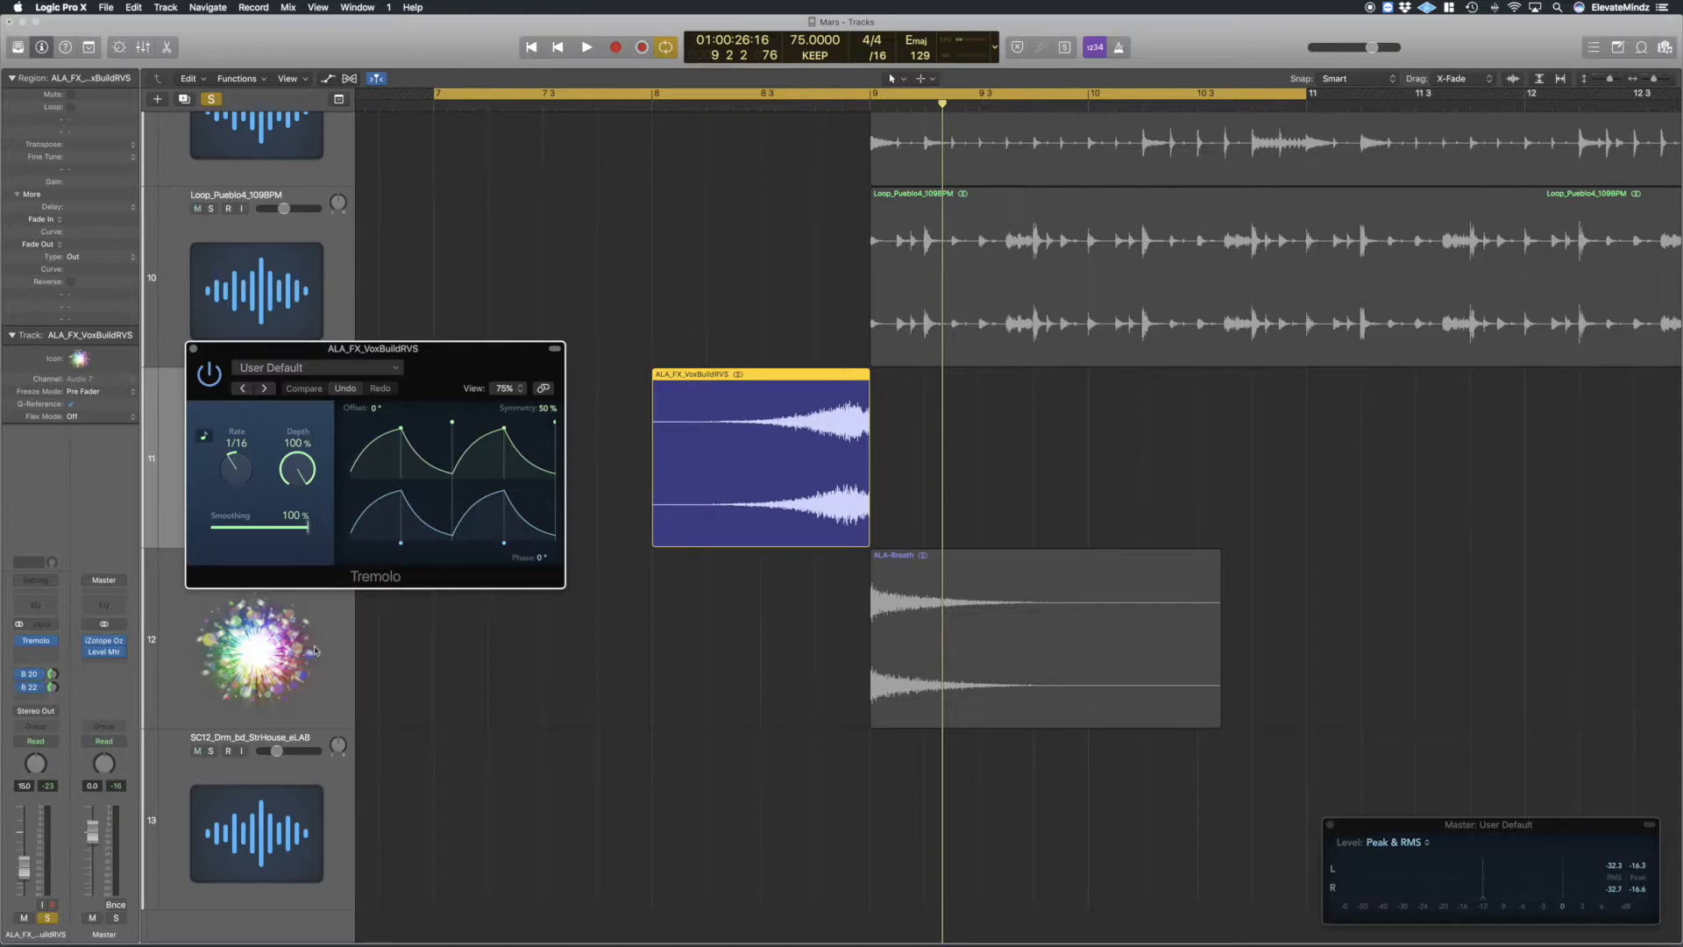
pyautogui.press('space')
pyautogui.click(760, 105)
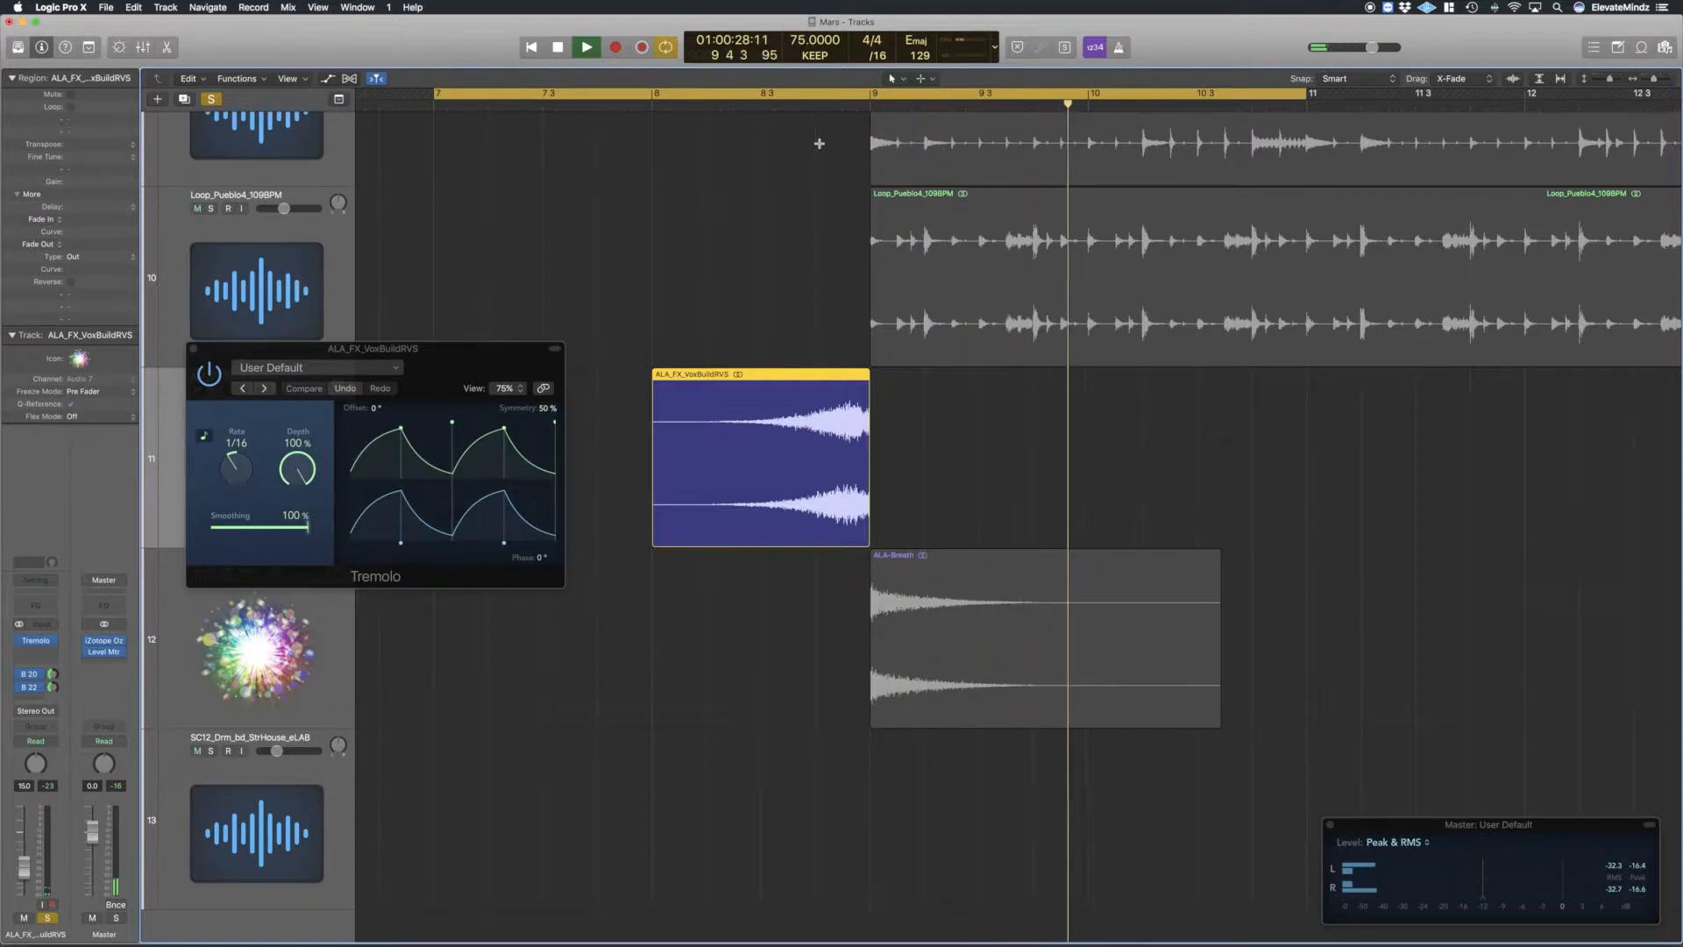
pyautogui.press('space')
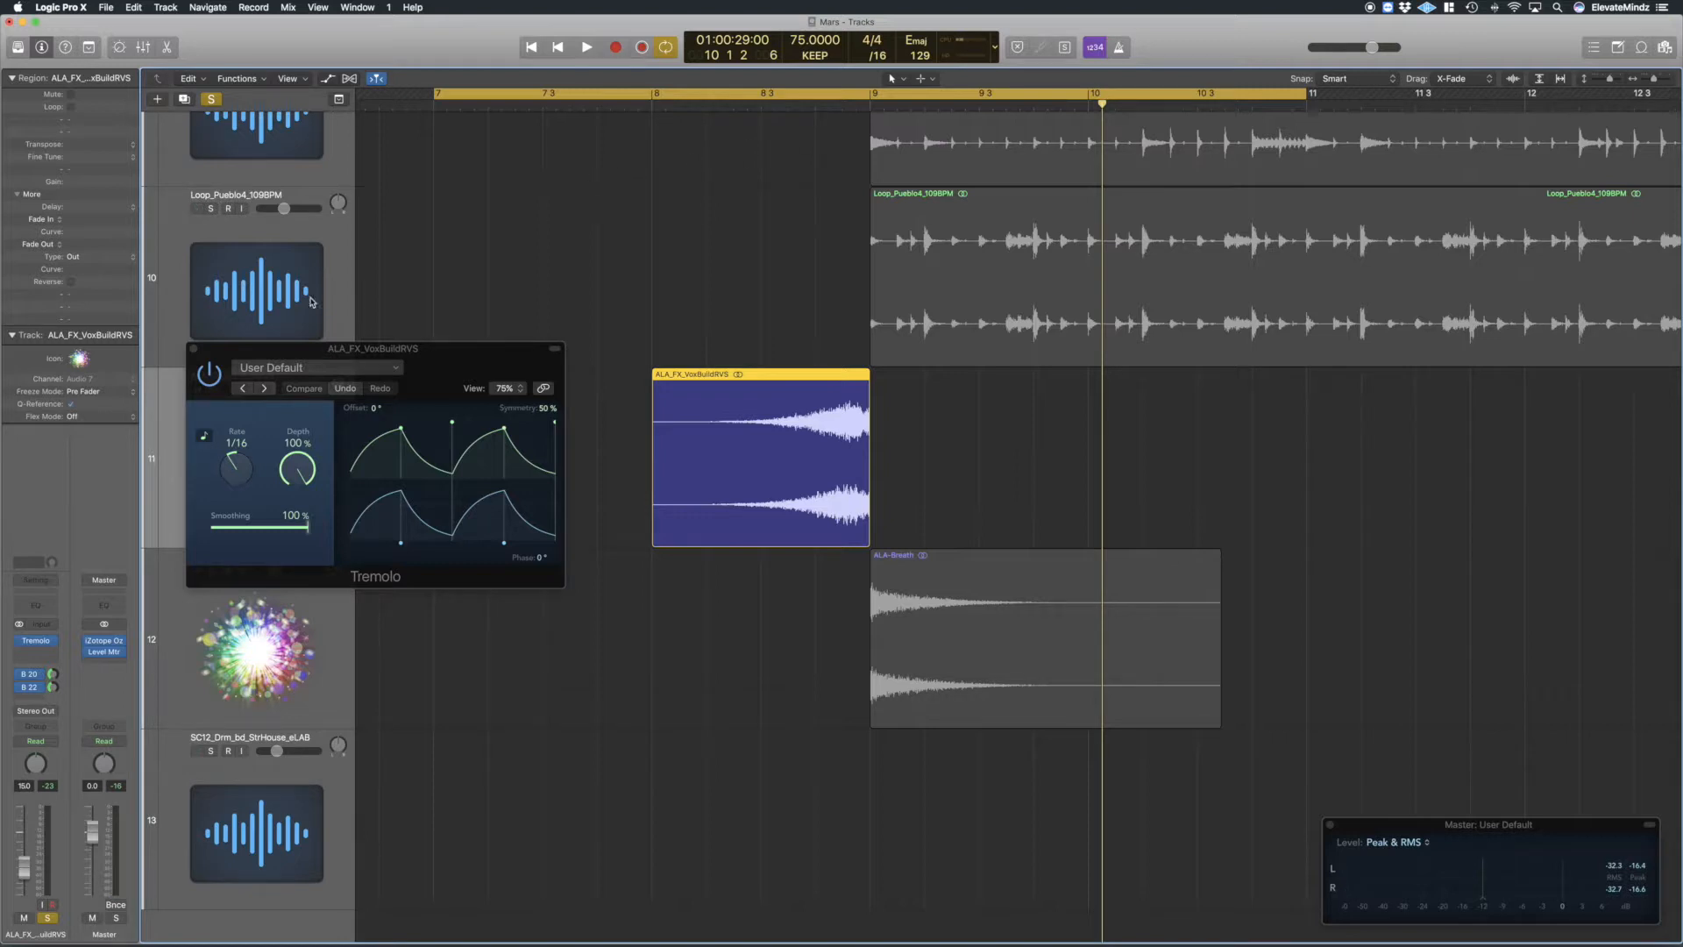
pyautogui.click(193, 348)
# Audition the ALA-Breath track alone, and play it together with the soloed ALA_FX_VoxBuildRVS track.
pyautogui.click(211, 571)
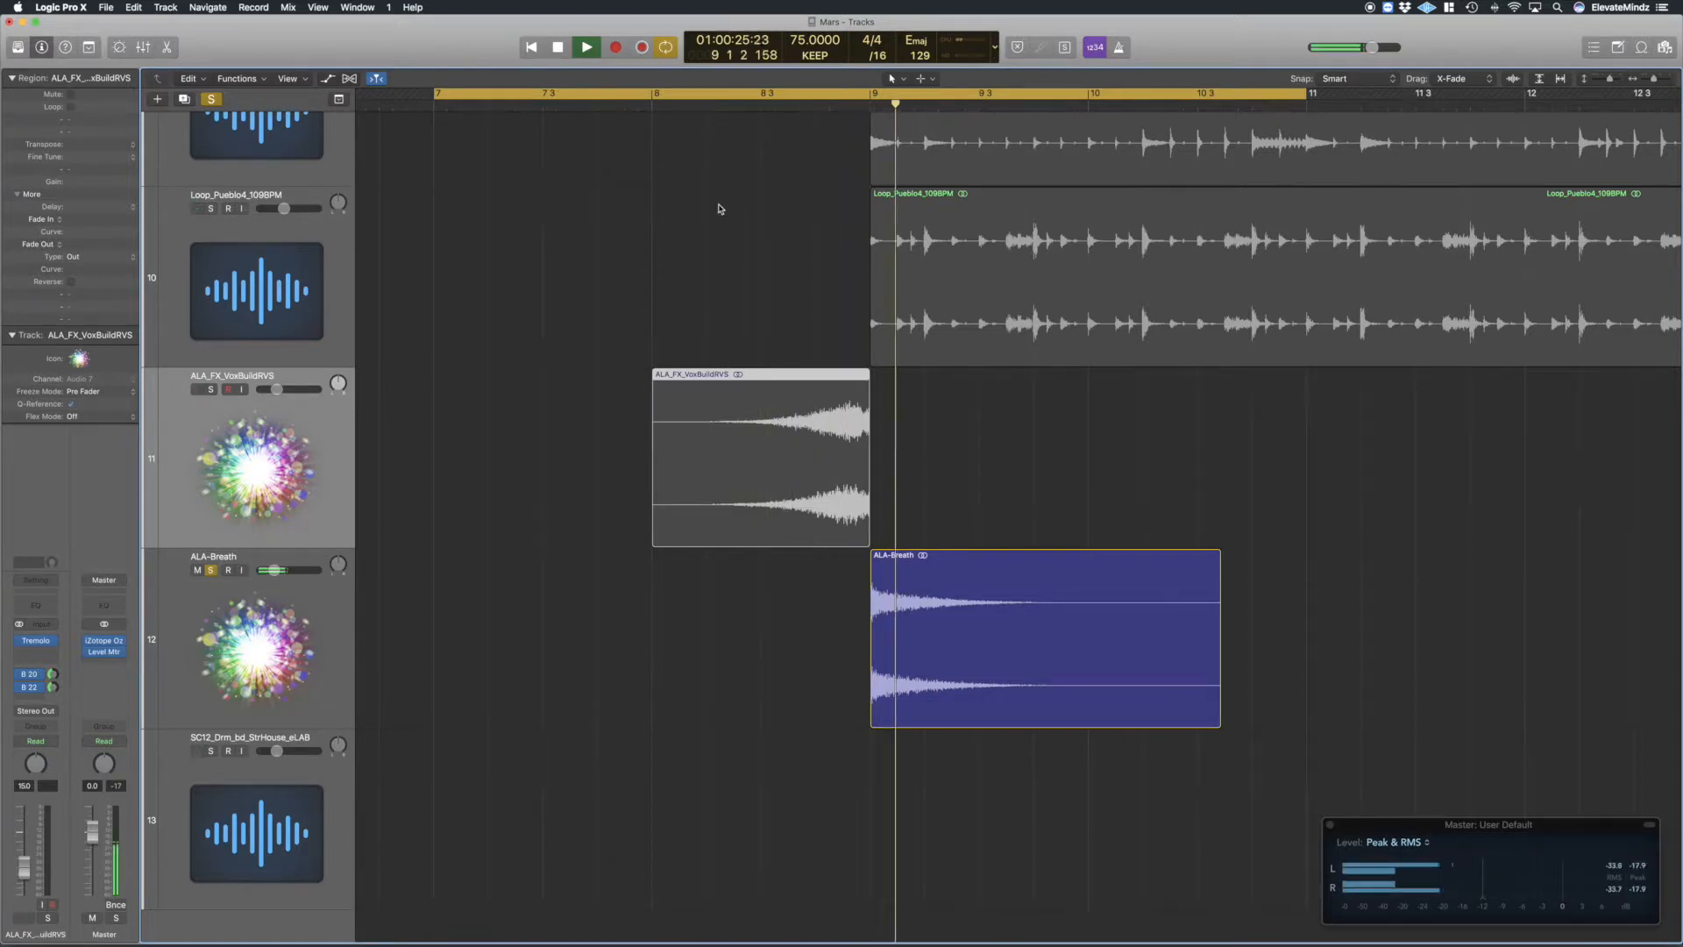
pyautogui.press('space')
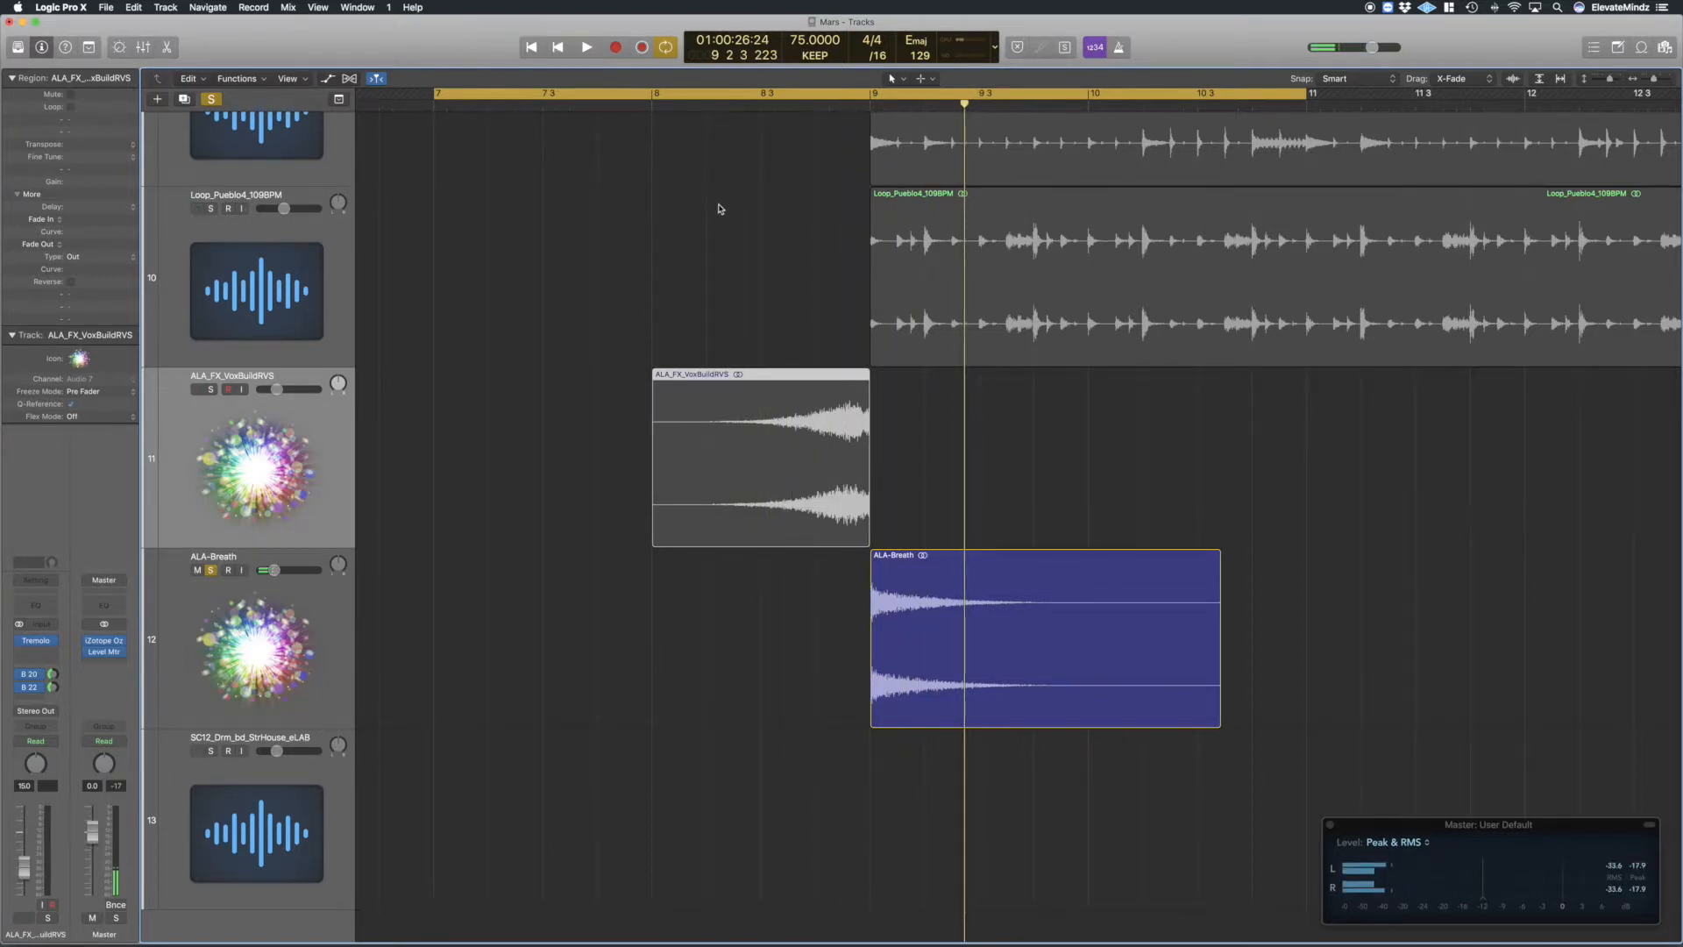
pyautogui.click(211, 391)
pyautogui.press('space')
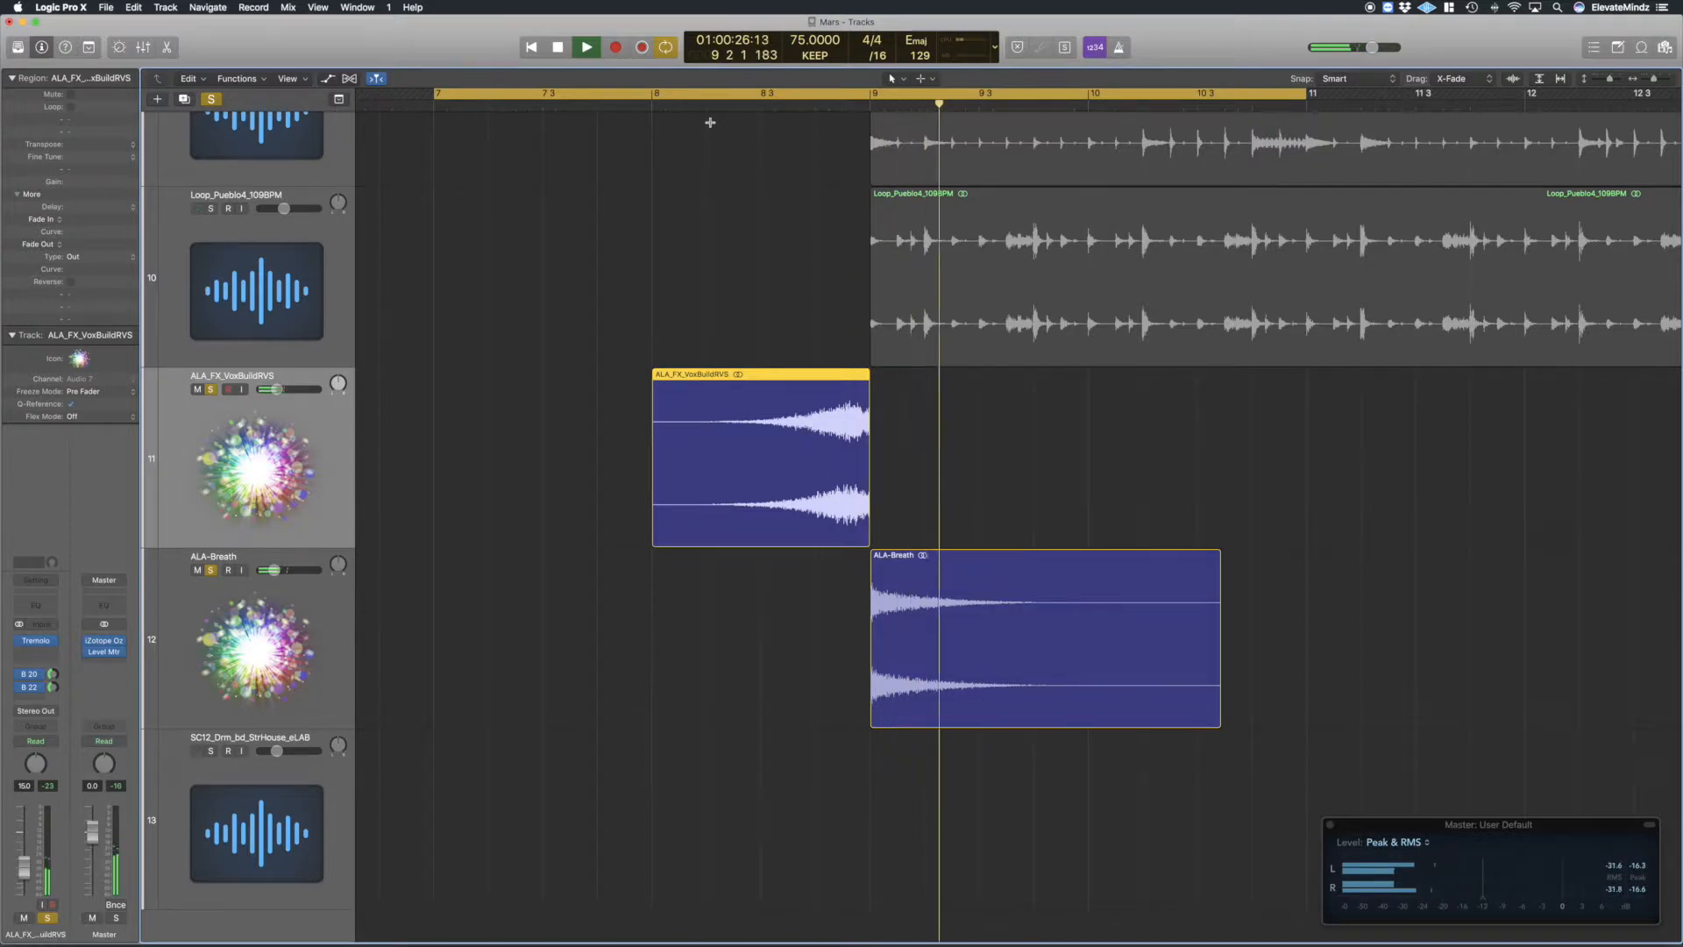
pyautogui.press('space')
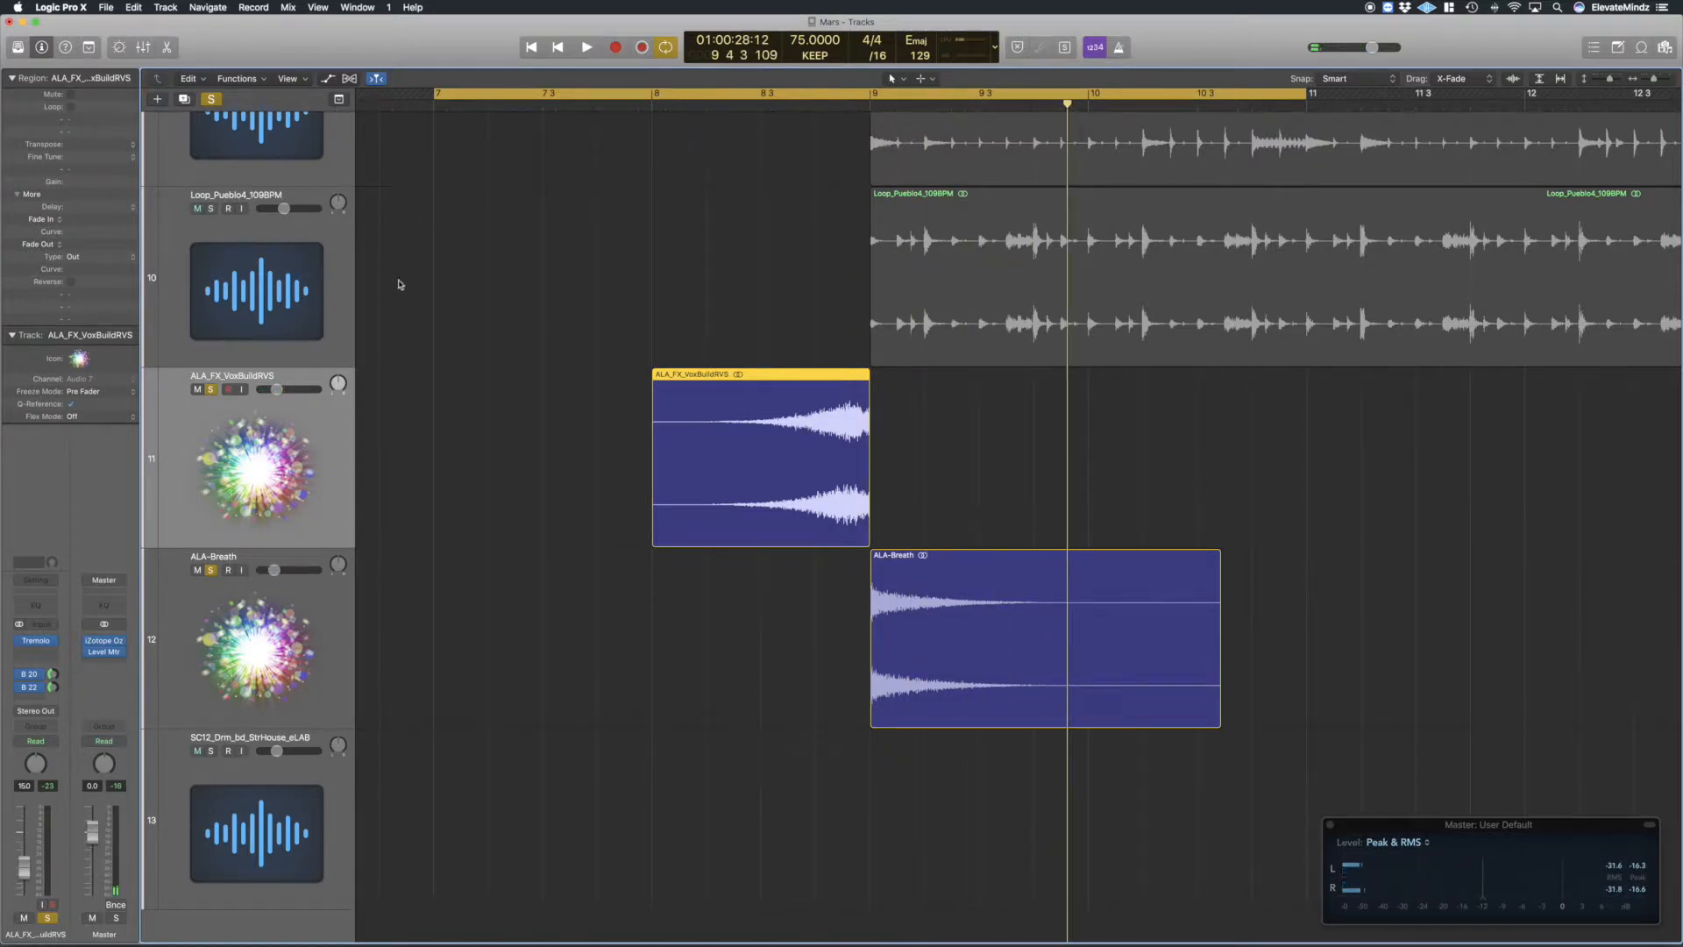
# Unsolo the ALA_FX_VoxBuildRVS and ALA-Breath tracks and play both effects within the full mix.
pyautogui.click(212, 390)
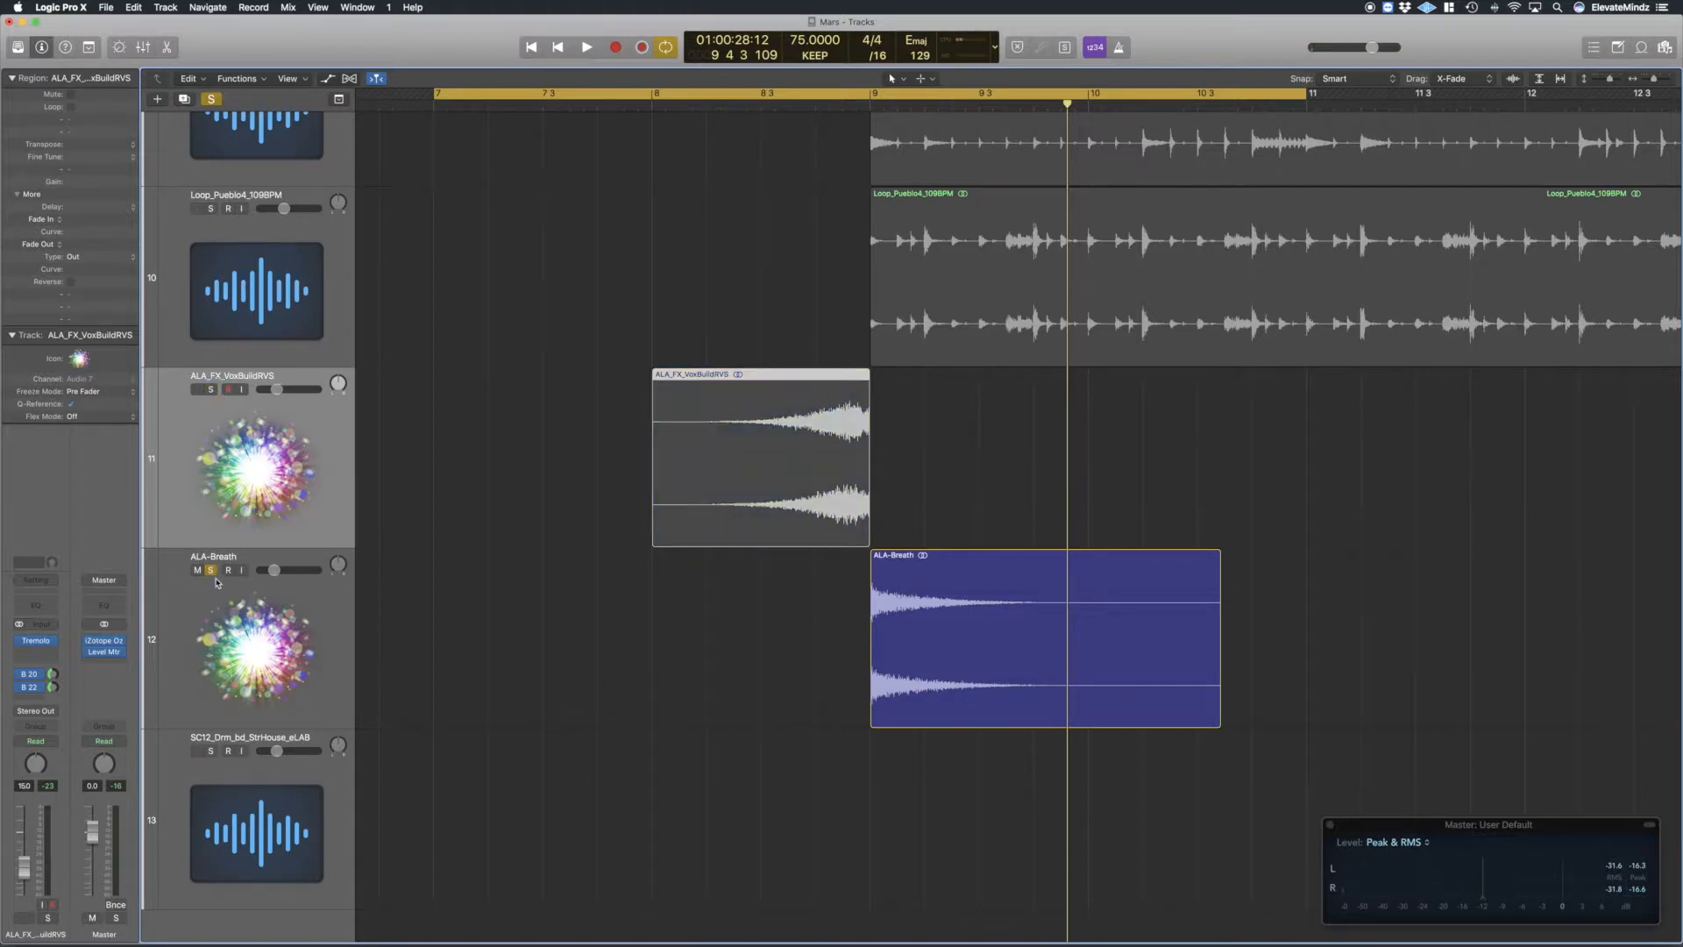
pyautogui.click(213, 572)
pyautogui.press('space')
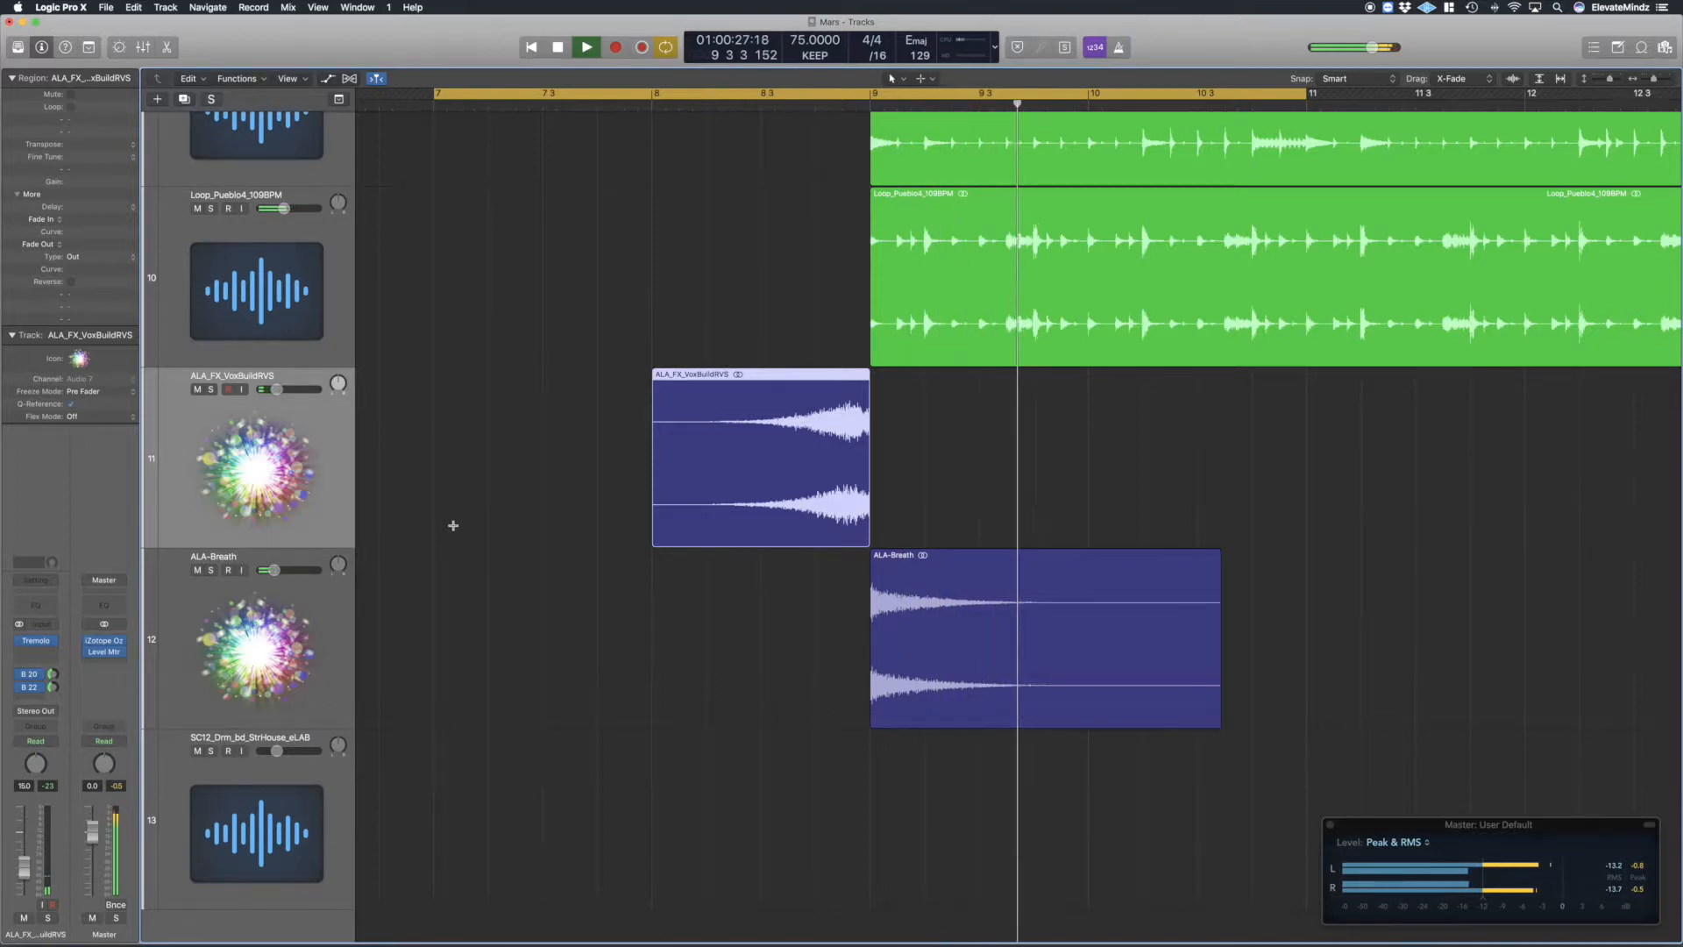
pyautogui.press('space')
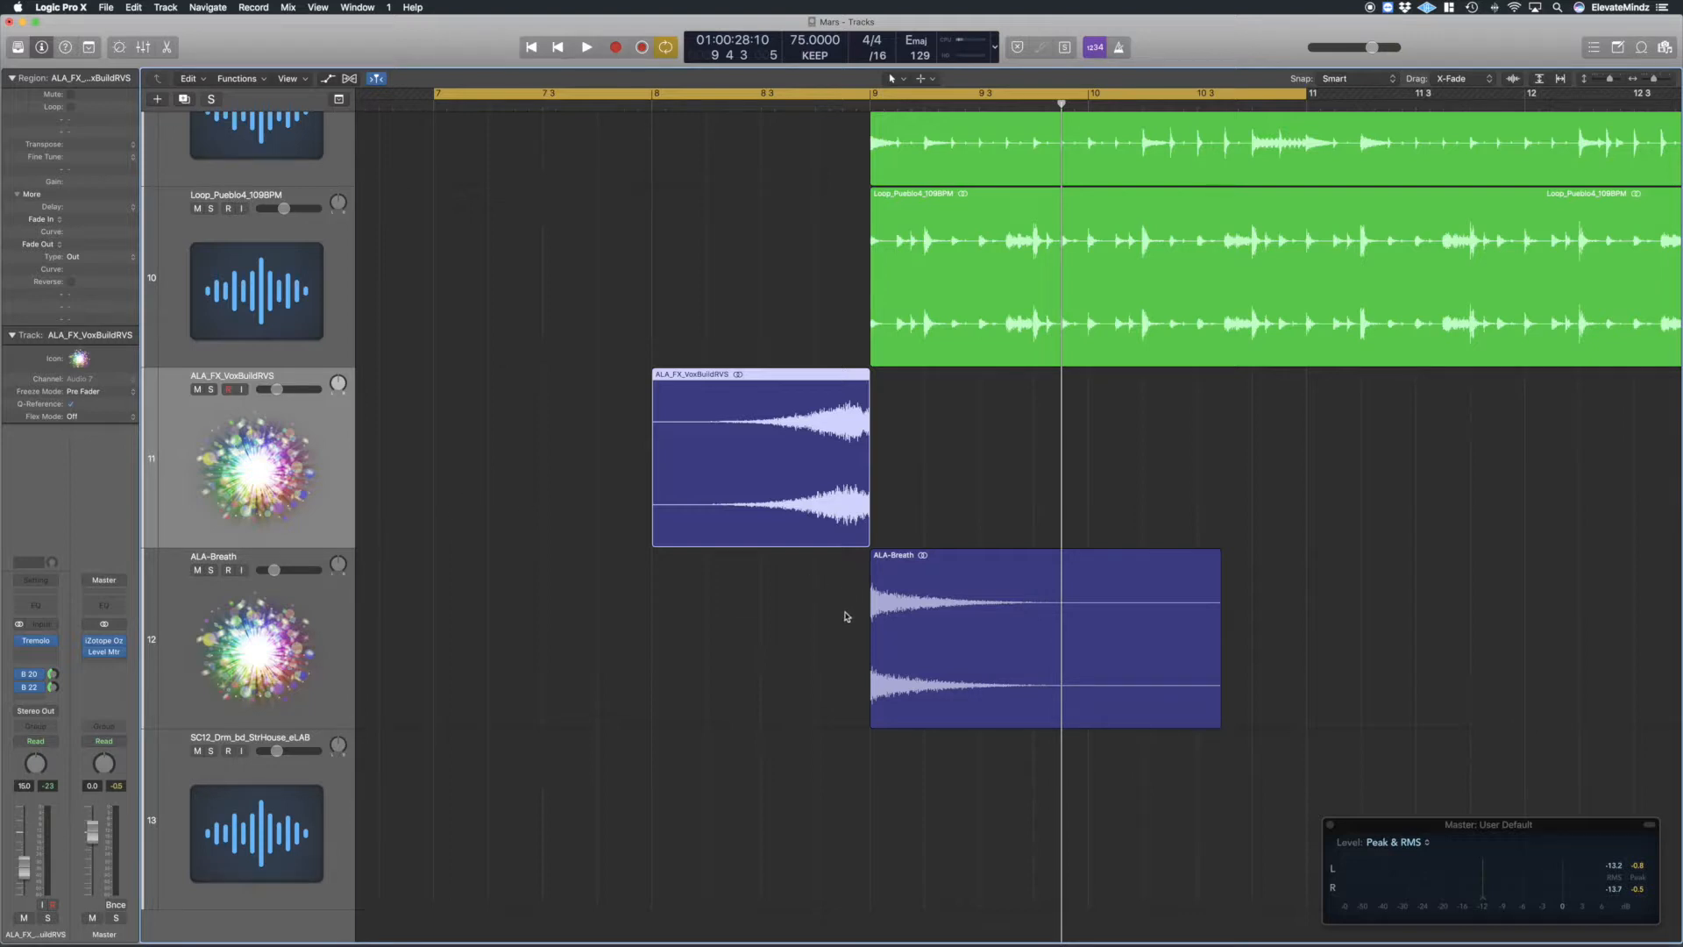
# Set the cycle range to bars 19 to 23 and play the transition into bar 21.
pyautogui.hscroll(15, 847, 616)
pyautogui.scroll(2, 876, 603)
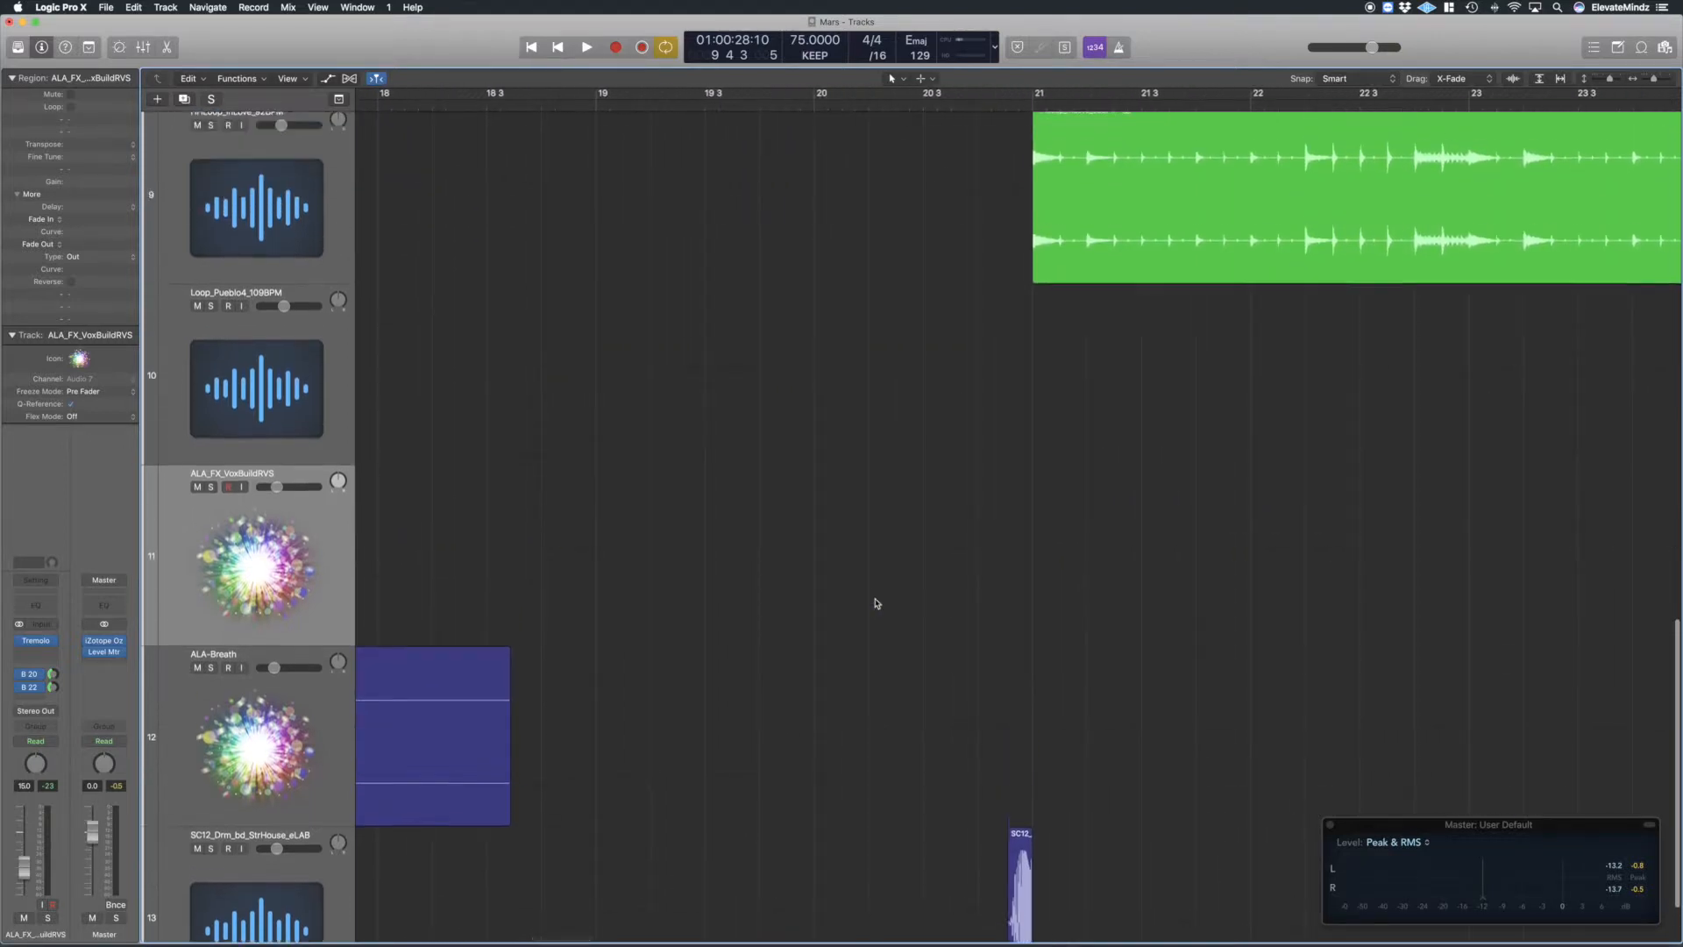
pyautogui.scroll(3, 877, 603)
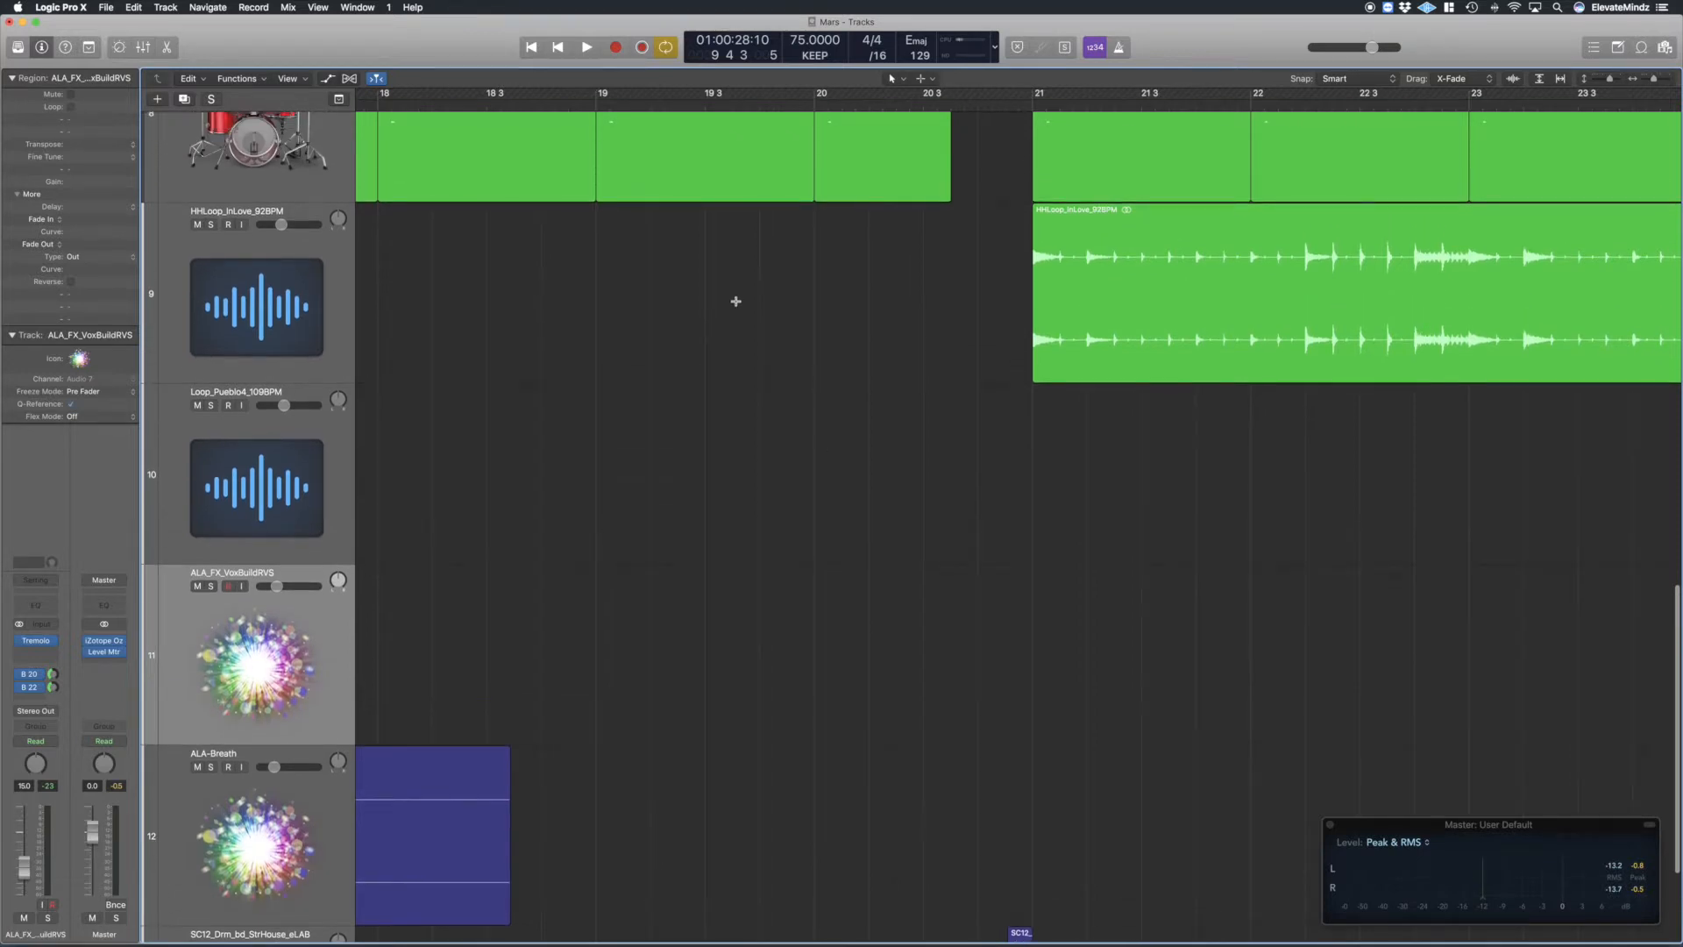
pyautogui.moveTo(603, 96); pyautogui.dragTo(1463, 205)
pyautogui.press('space')
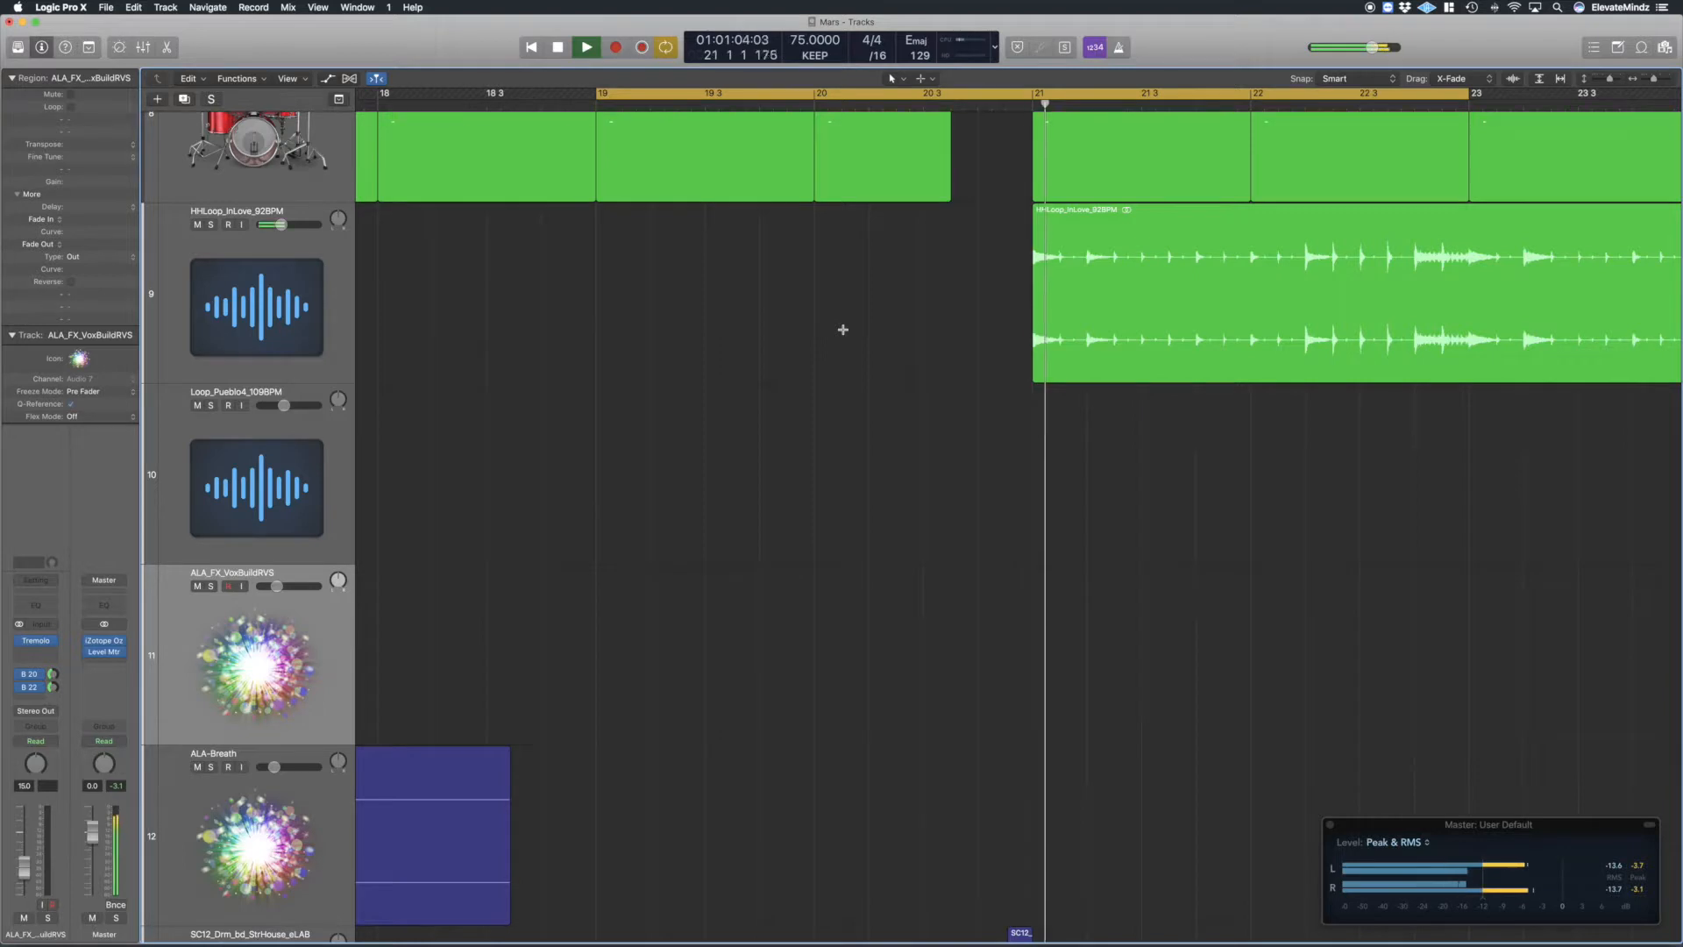
pyautogui.press('space')
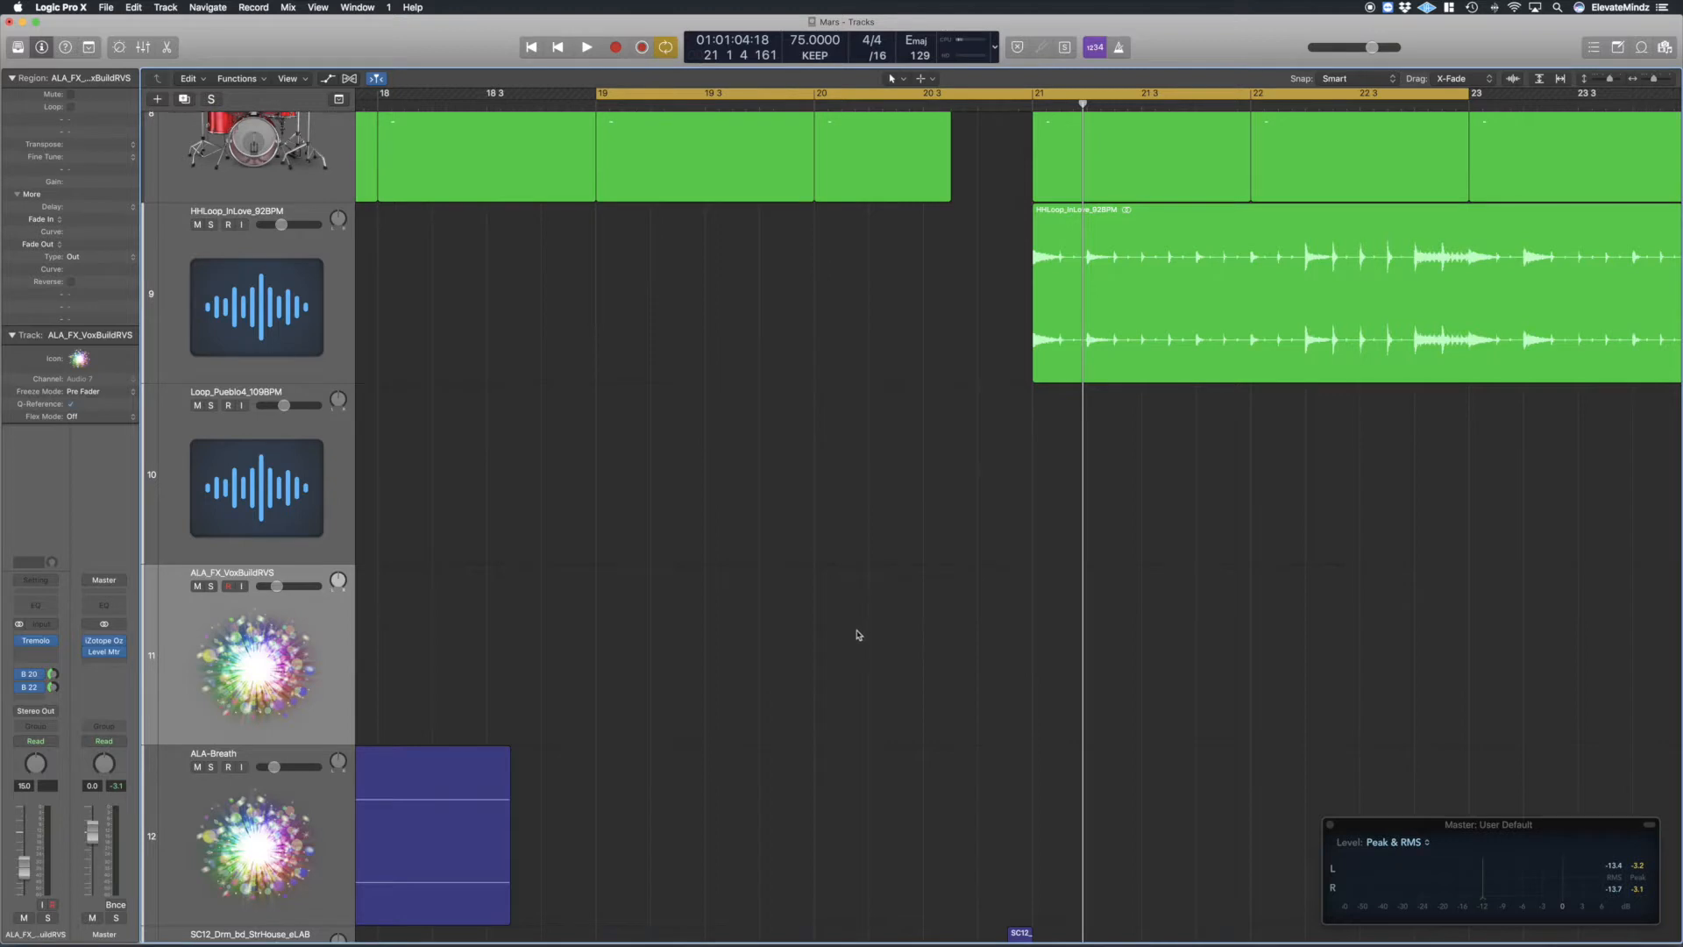
# Copy the SC12_Drm_bd_StrHouse_eLAB region before bar 21 to about bar 21 beat 2 and turn off Reverse on the copy.
pyautogui.scroll(-5, 859, 635)
pyautogui.click(1018, 741)
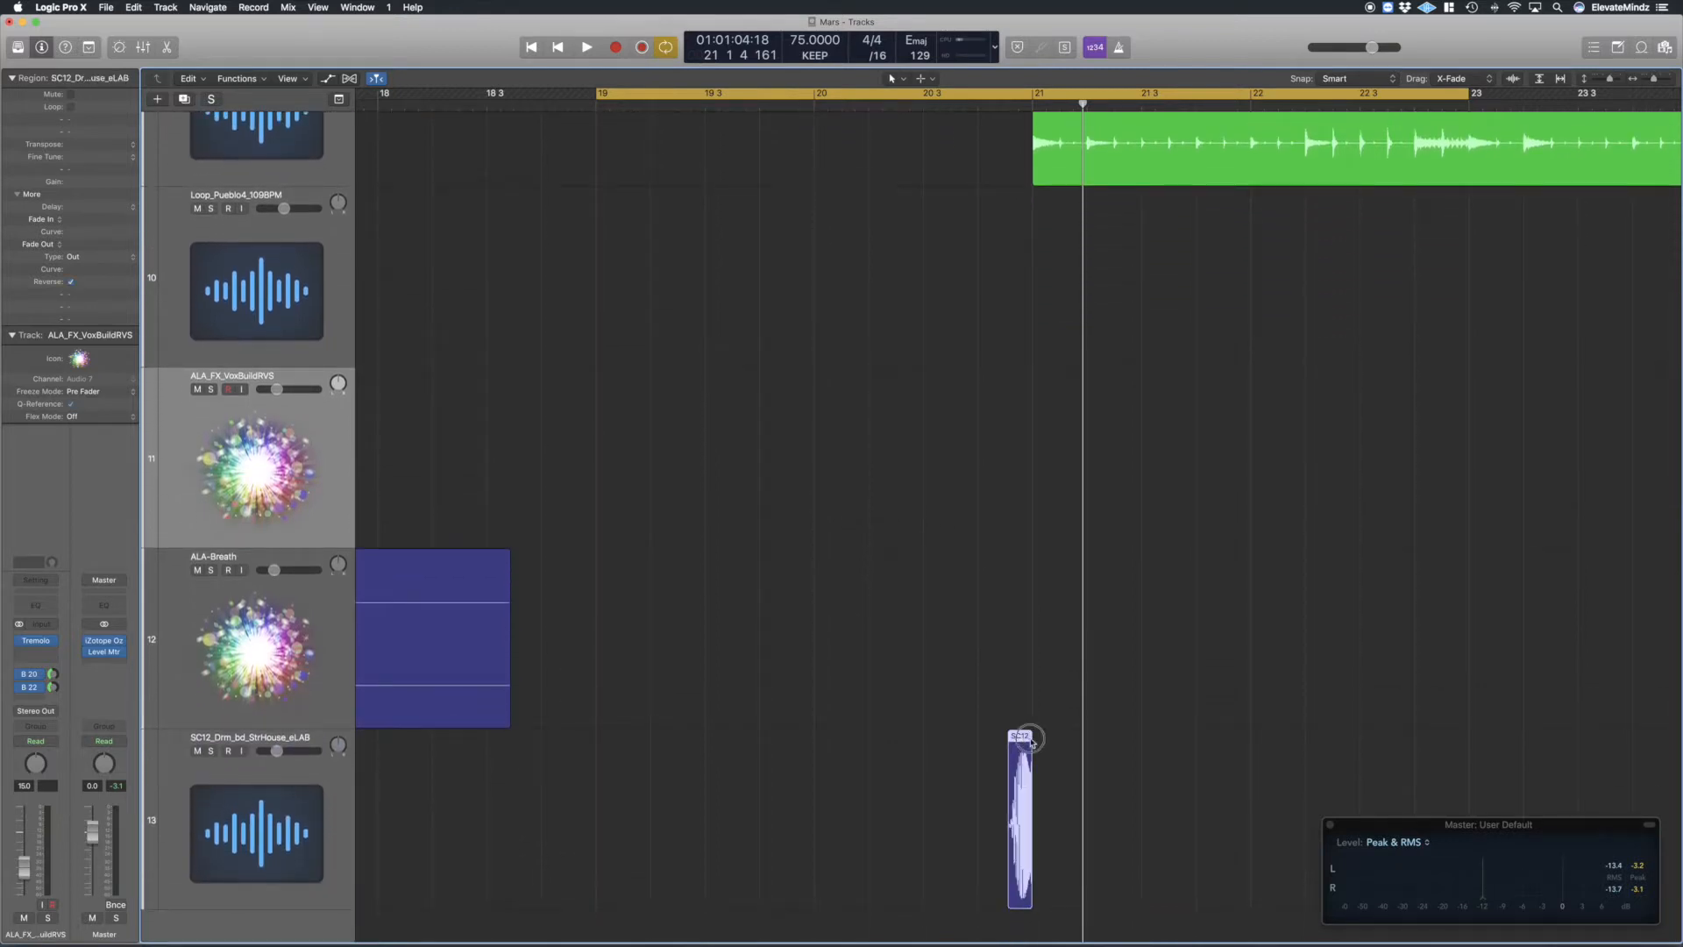
pyautogui.moveTo(1020, 740); pyautogui.dragTo(1101, 743)
pyautogui.click(71, 281)
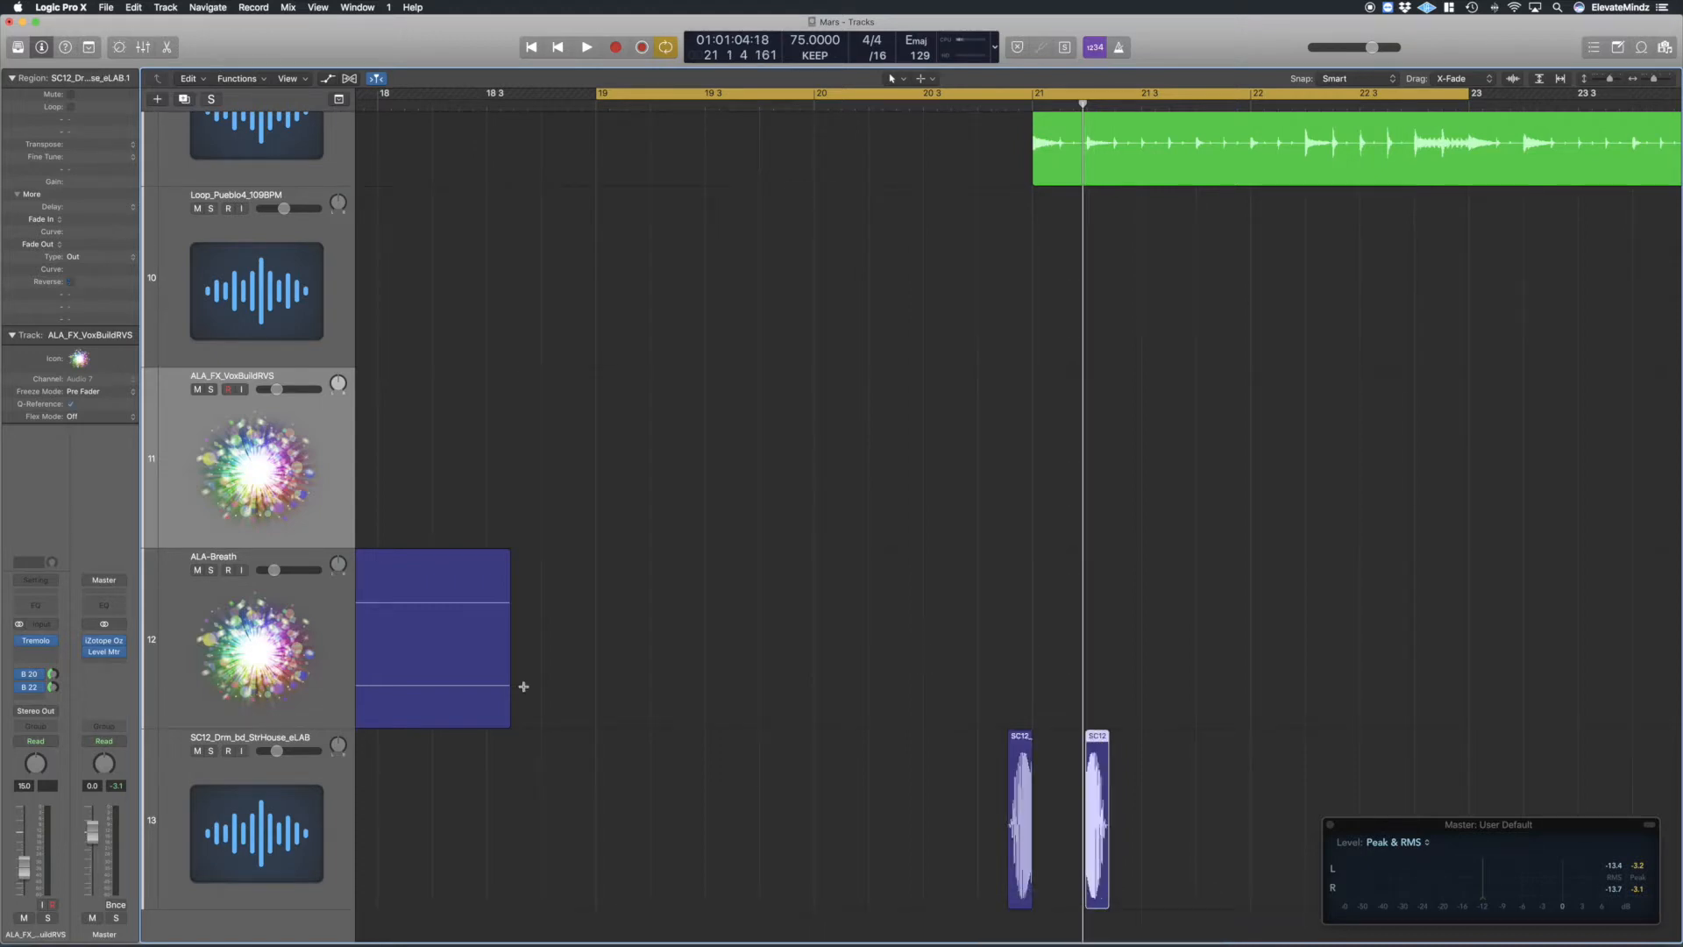
# Solo the SC12_Drm_bd_StrHouse_eLAB track and audition the unreversed region copy after bar 21.
pyautogui.click(210, 751)
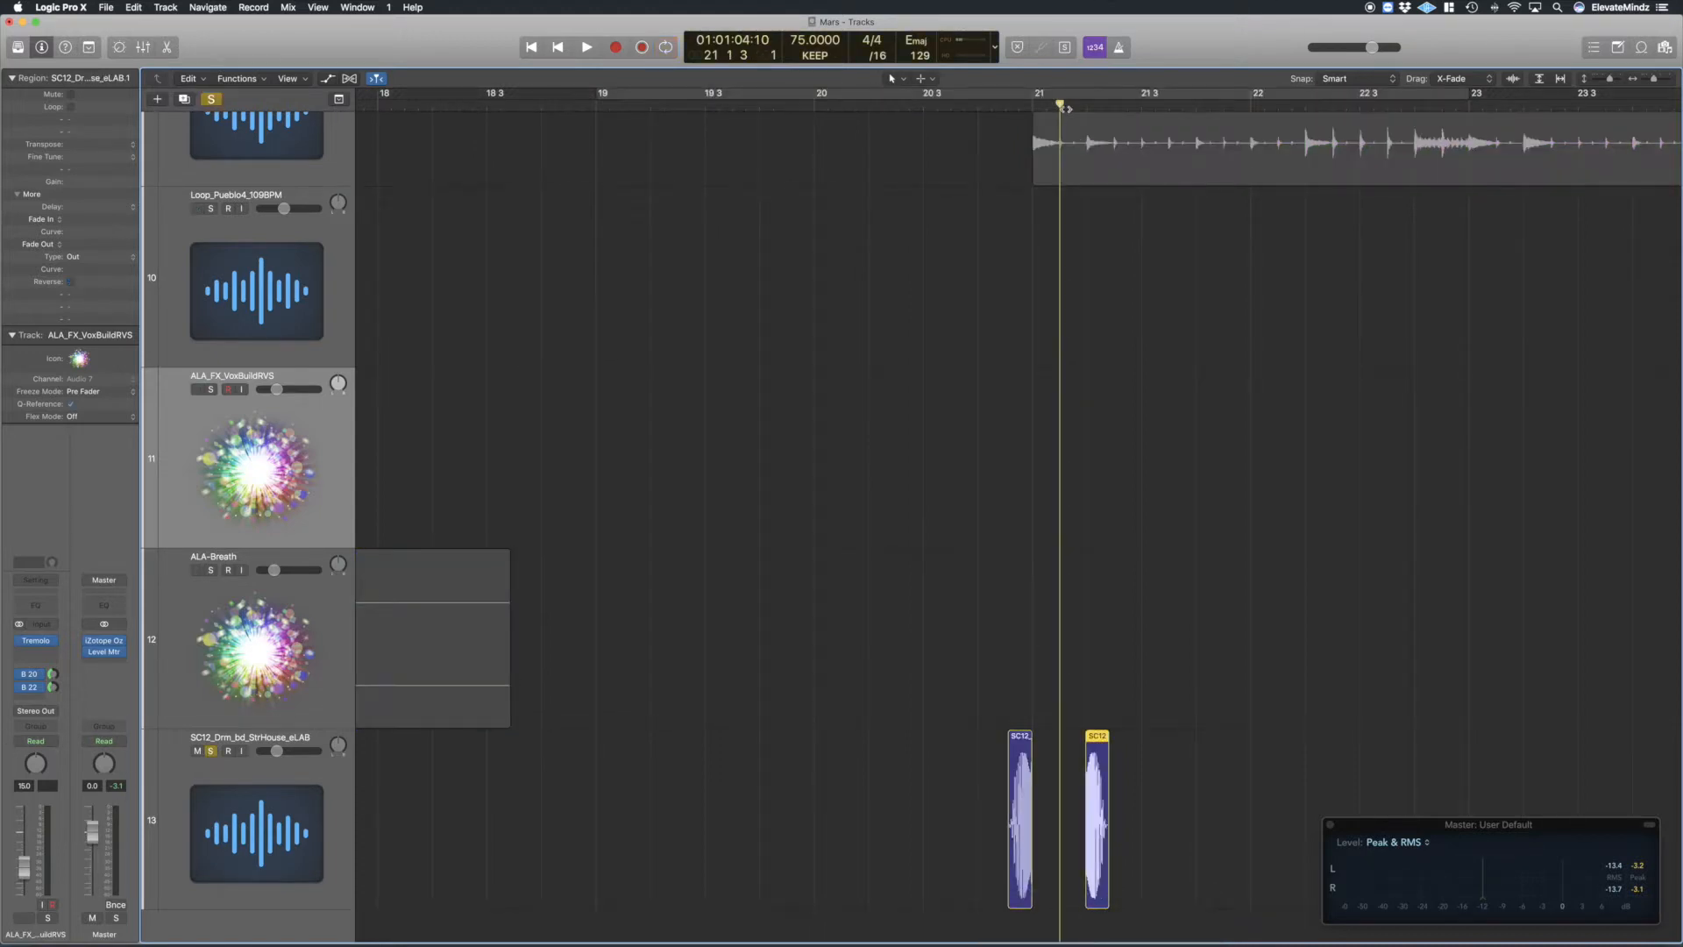
pyautogui.press('space')
pyautogui.click(1075, 104)
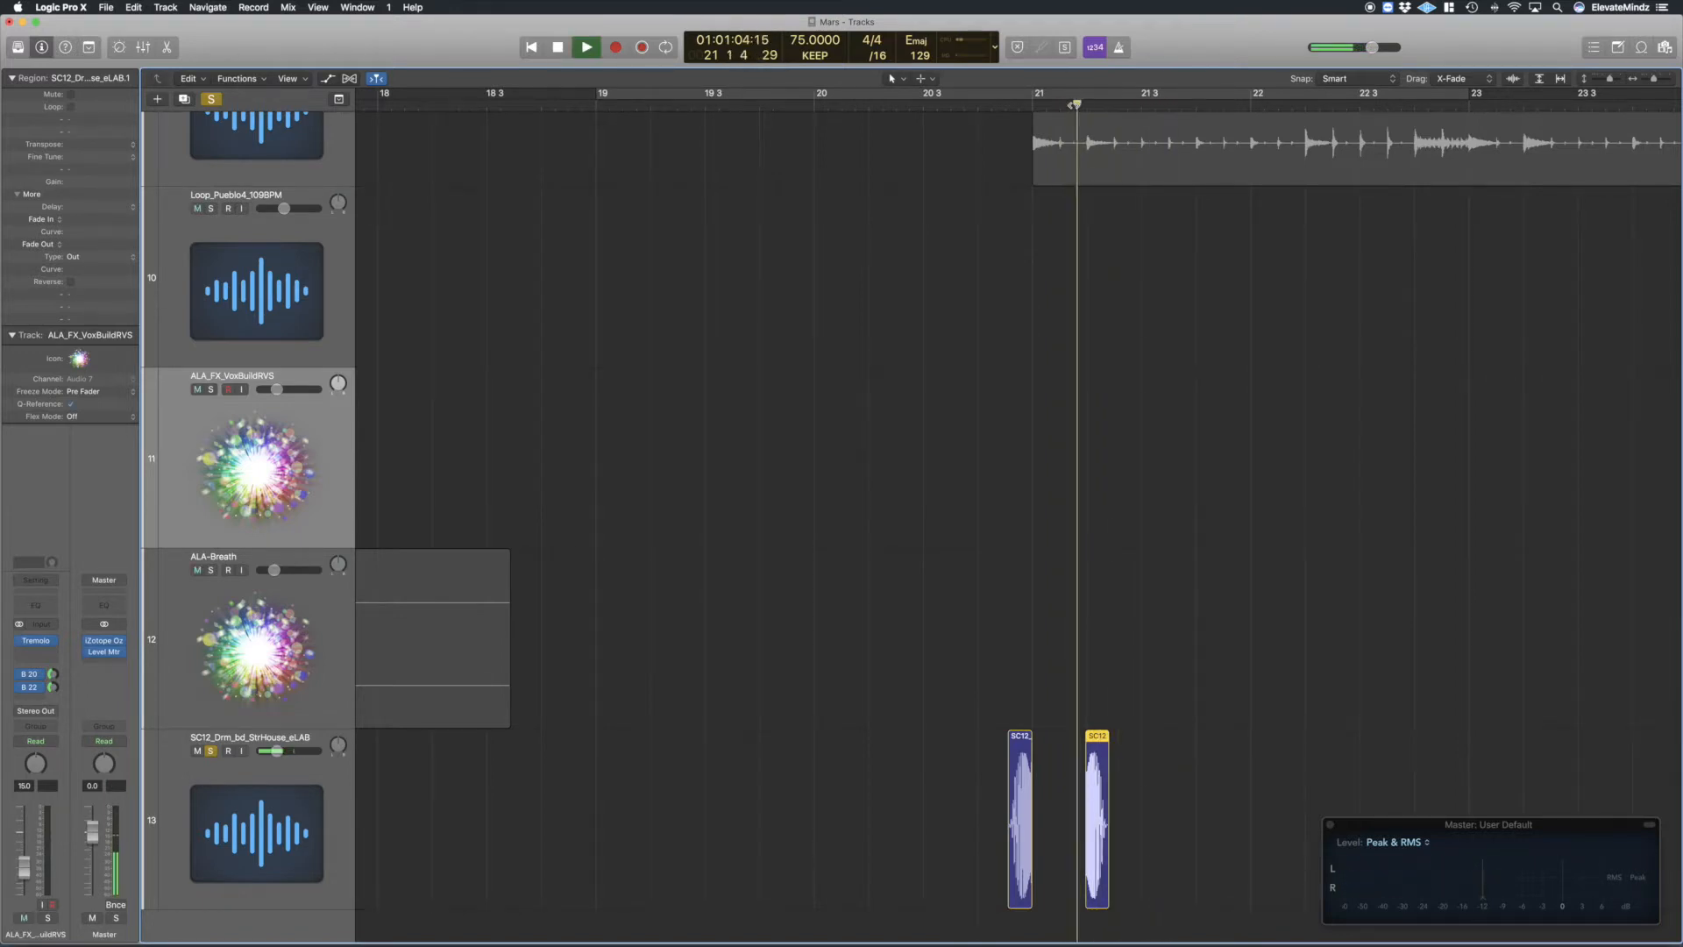
pyautogui.click(1073, 105)
pyautogui.press('space')
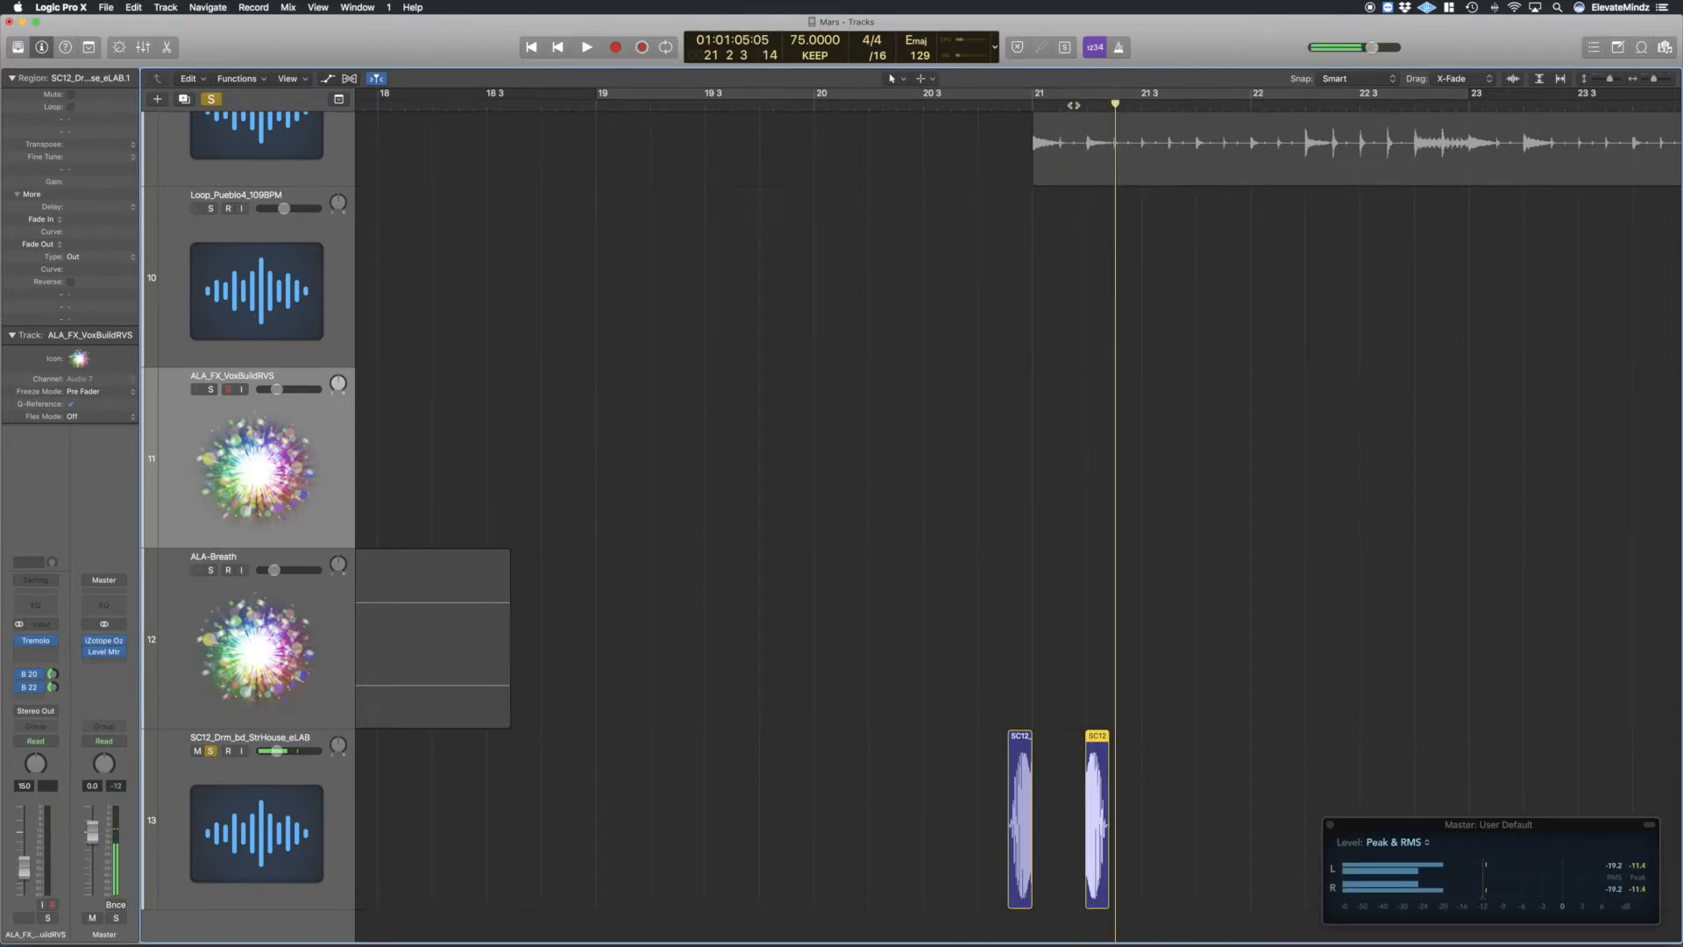
# Undo the SC12 region copy and its Reverse change, and set the cycle range from 20.3 to 21.3.
pyautogui.press('super+z')
pyautogui.press('super+z')
pyautogui.moveTo(925, 94); pyautogui.dragTo(1143, 146)
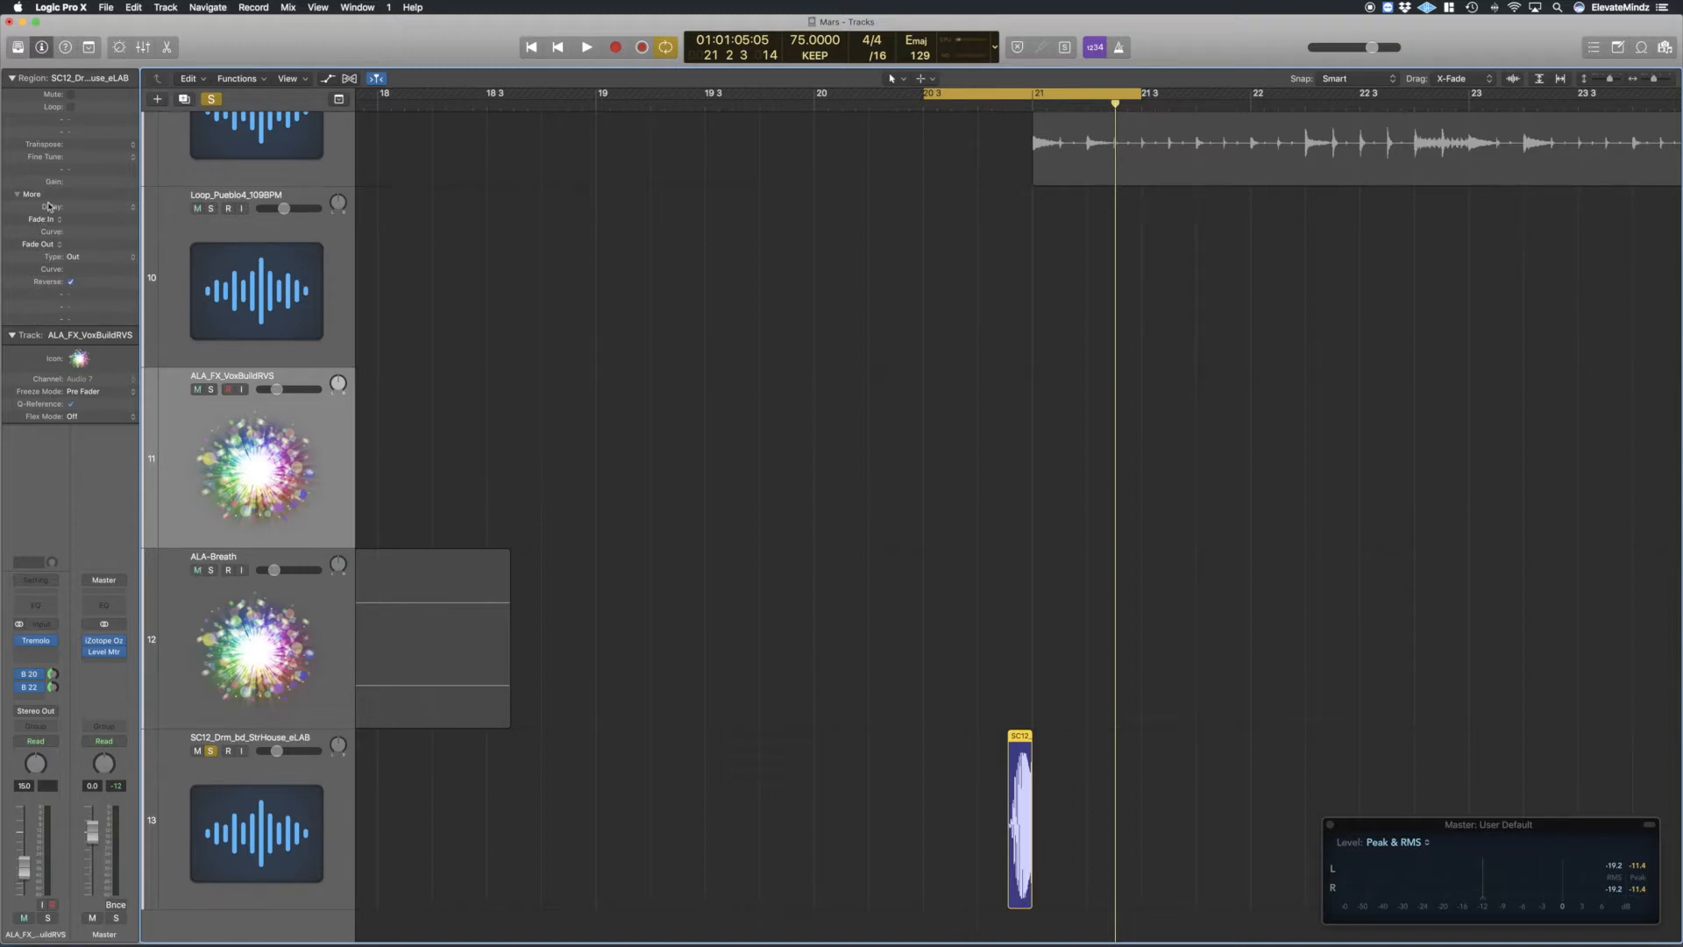
# Show and hide the SC12 region's additional parameters, which include the Reverse option.
pyautogui.click(17, 195)
pyautogui.click(19, 195)
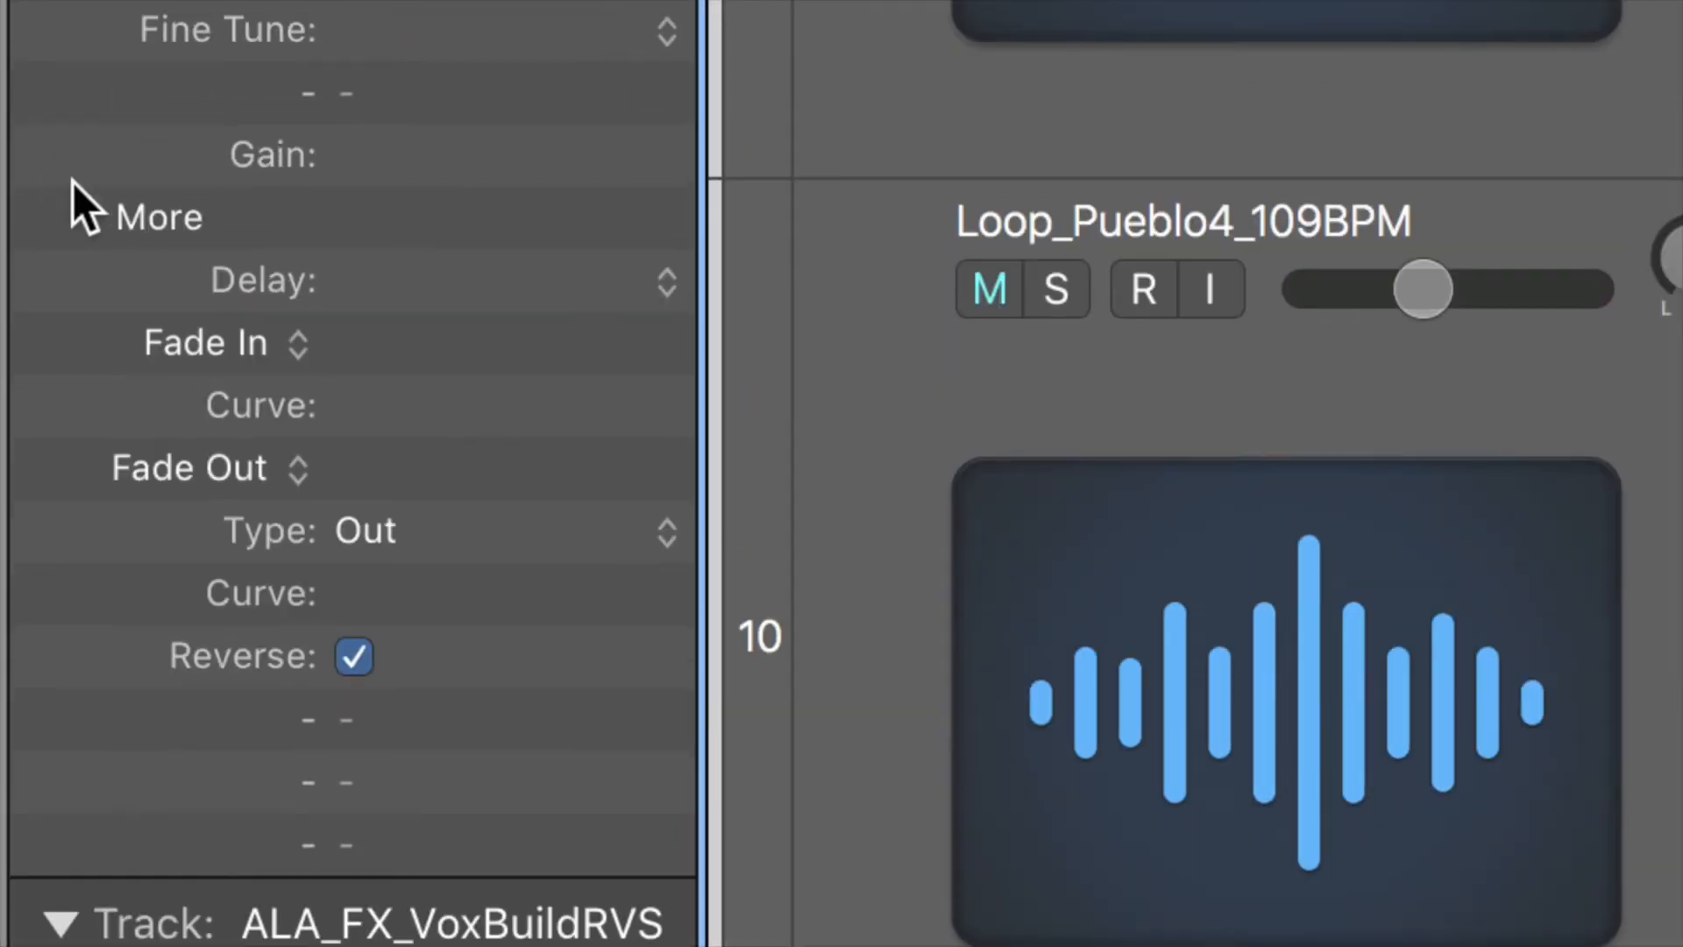
pyautogui.click(83, 214)
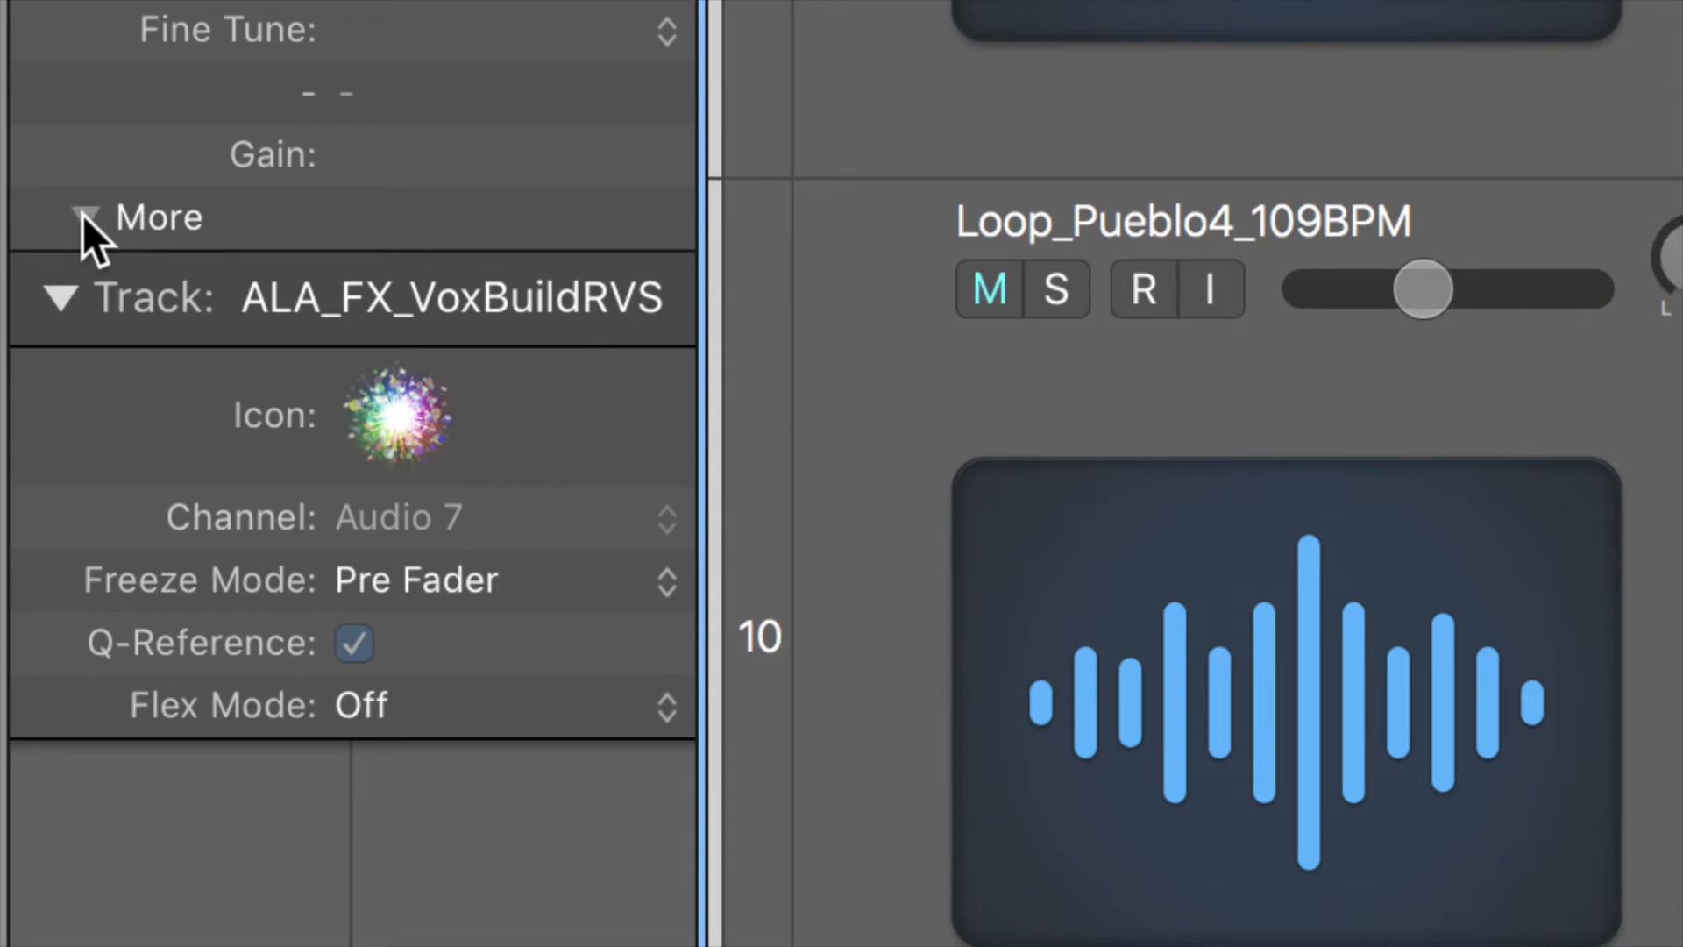
# Expand the SC12 region's additional parameters and audition the soloed reversed region leading into bar 21.
pyautogui.click(83, 214)
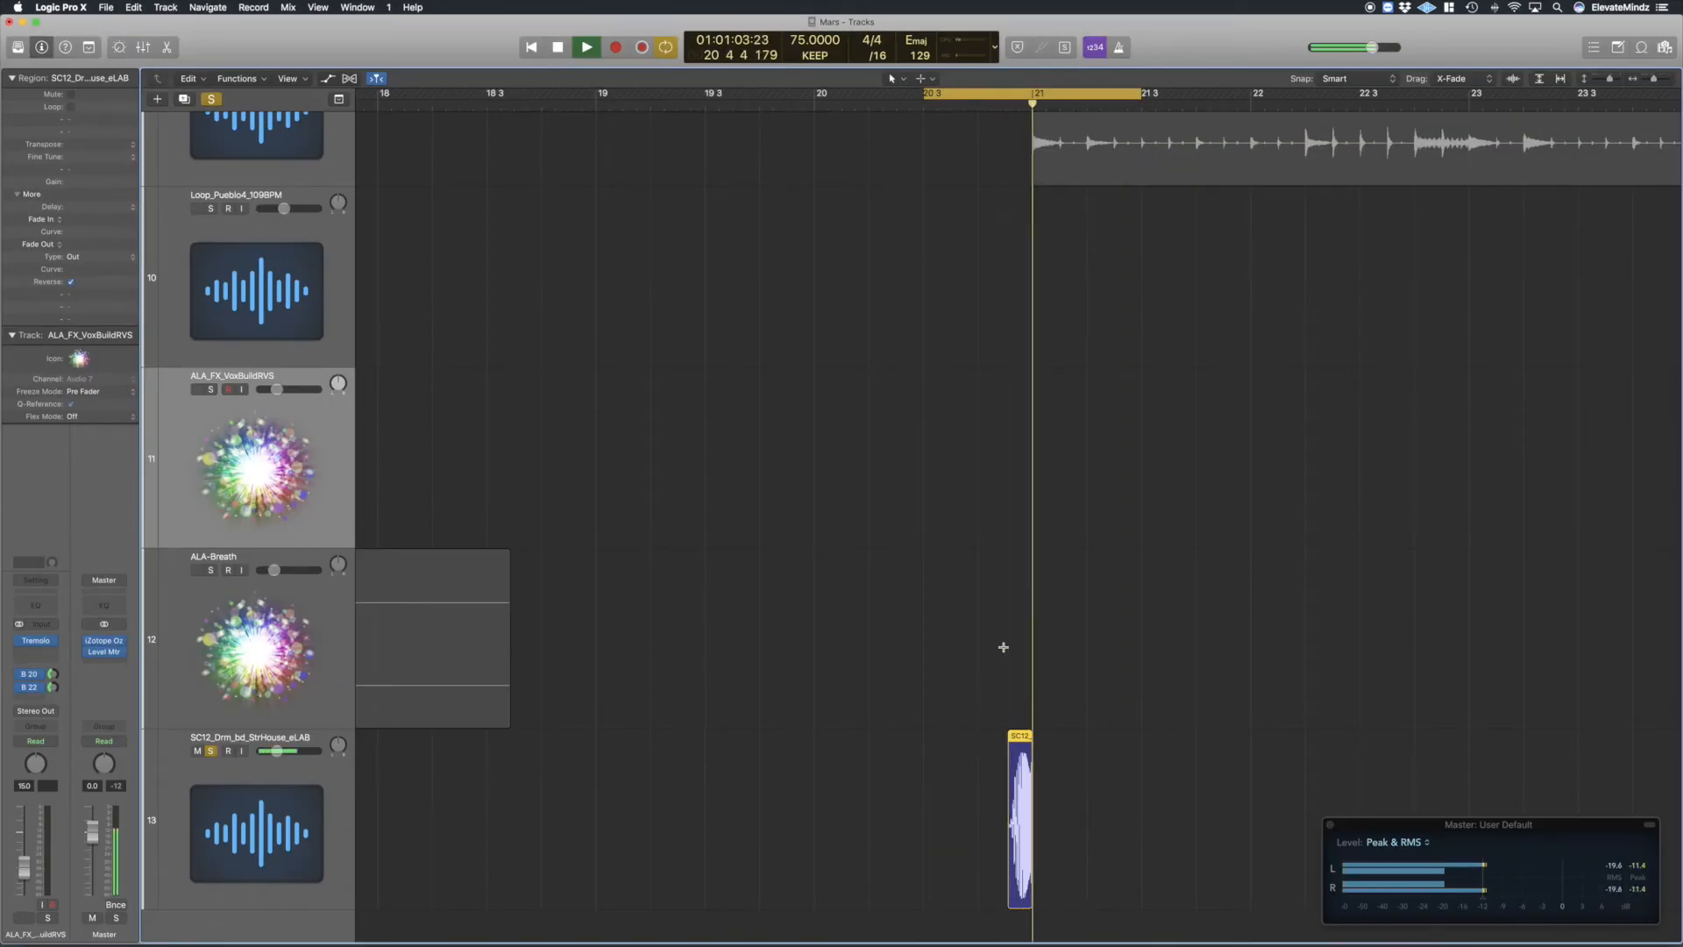
pyautogui.press('space')
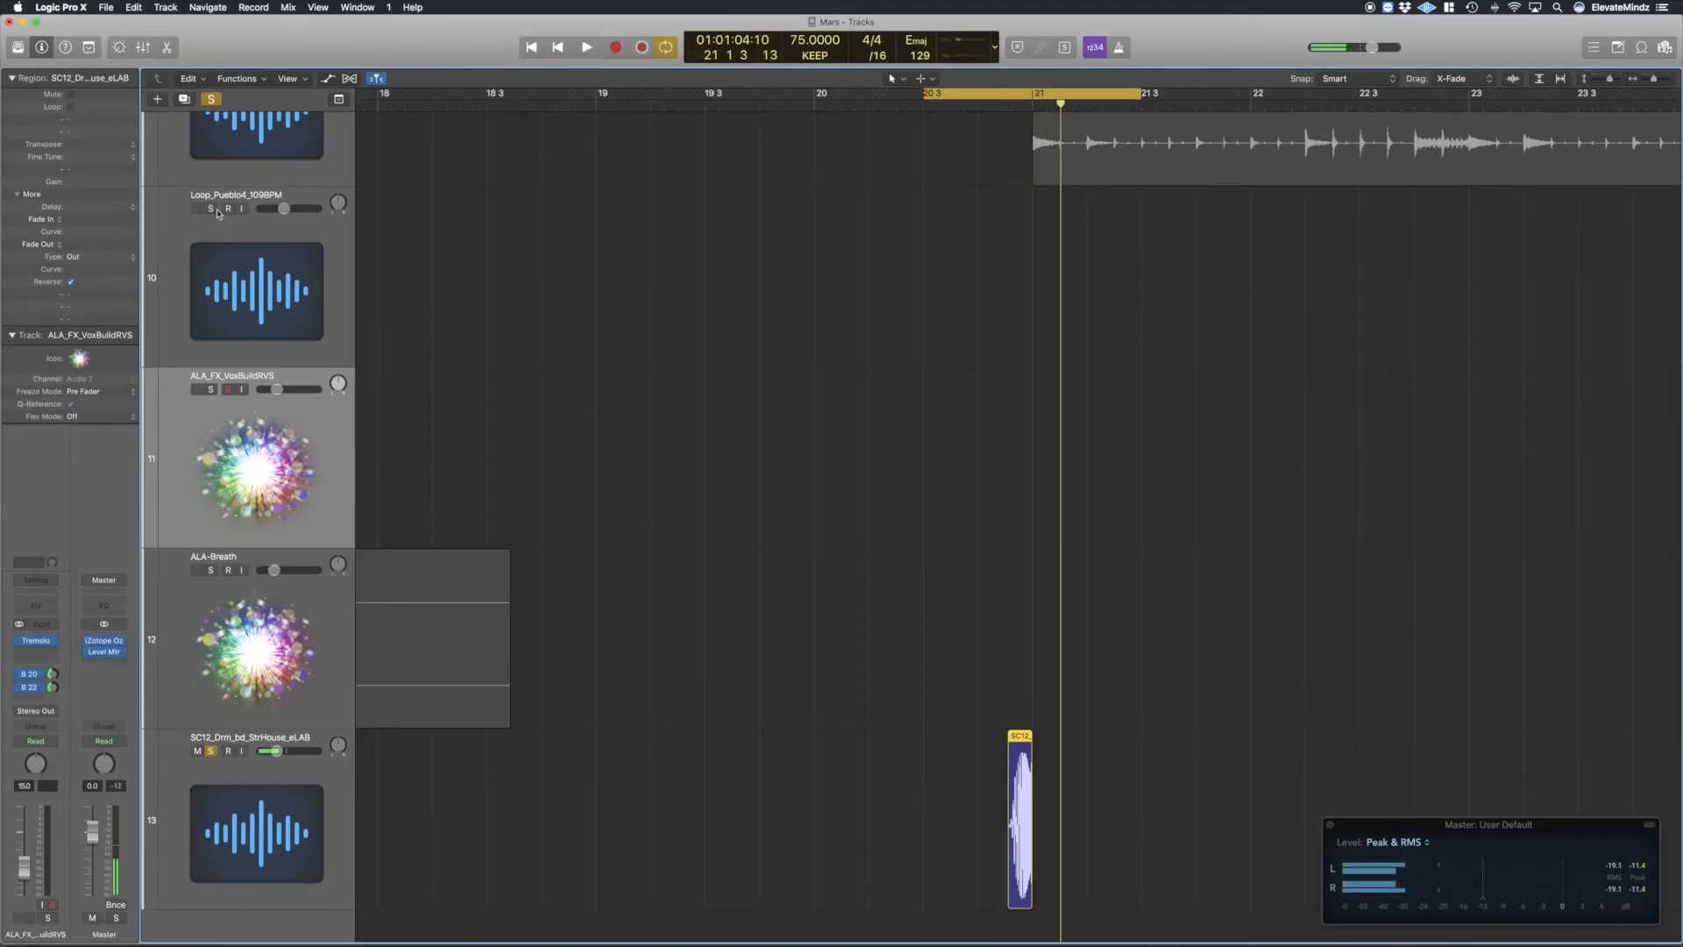
# Set the cycle range from bar 19 to 23, turn off solo, and audition the transition into bar 21 with the full mix.
pyautogui.moveTo(603, 98); pyautogui.dragTo(1470, 303)
pyautogui.click(211, 99)
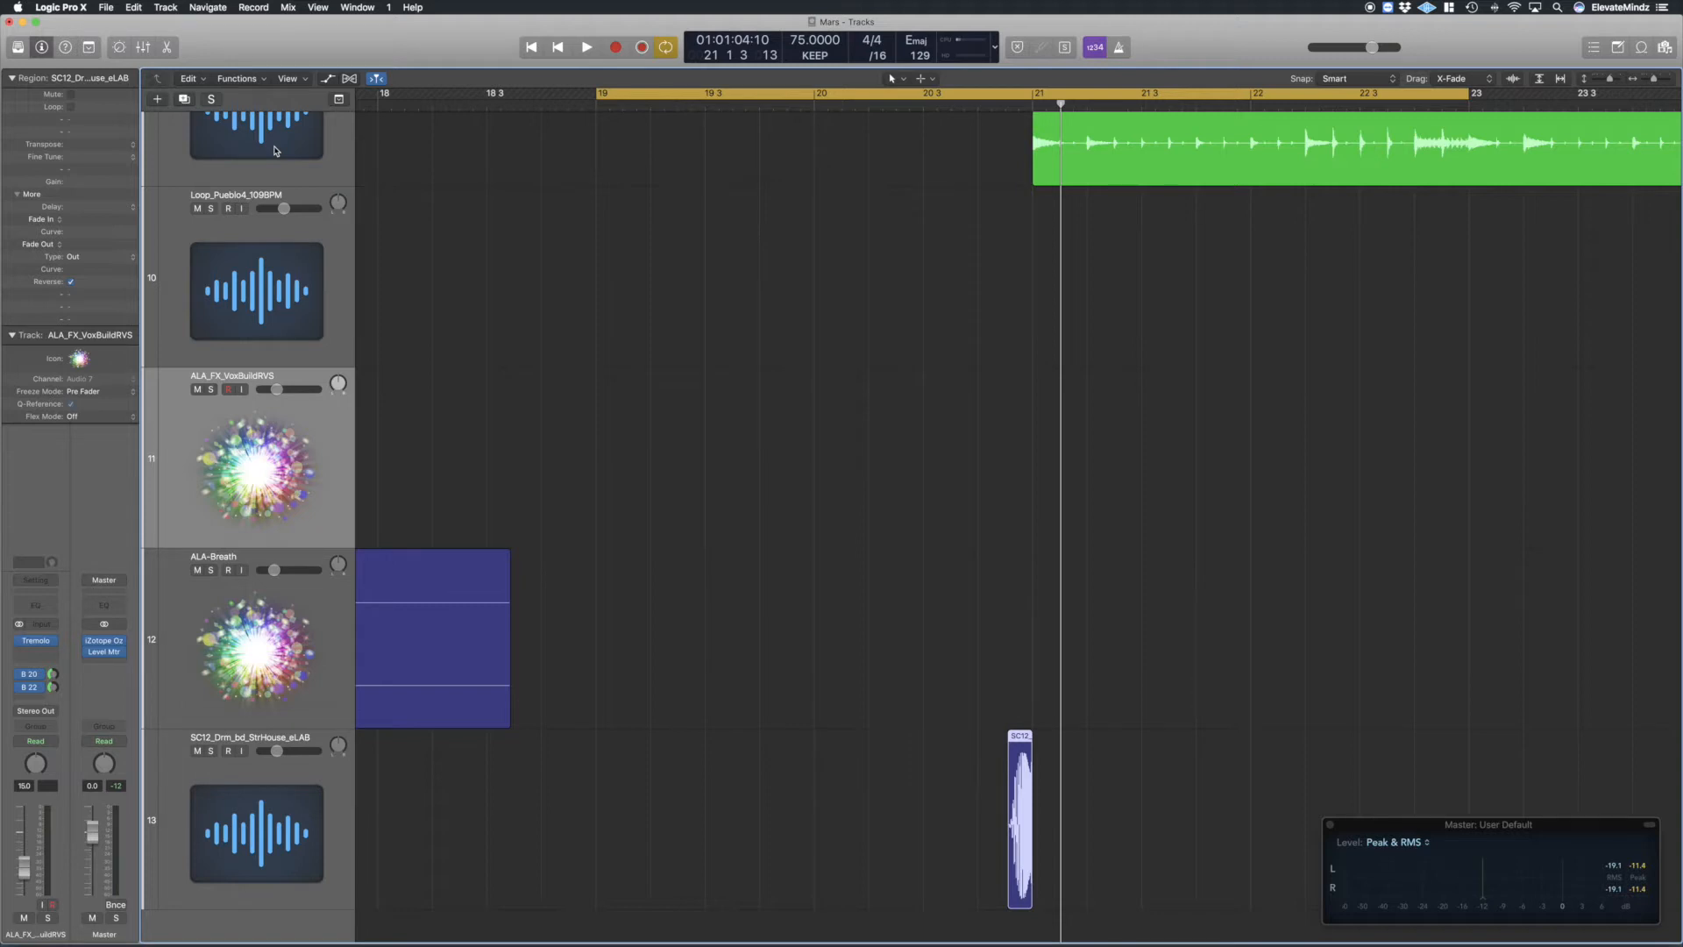
pyautogui.press('space')
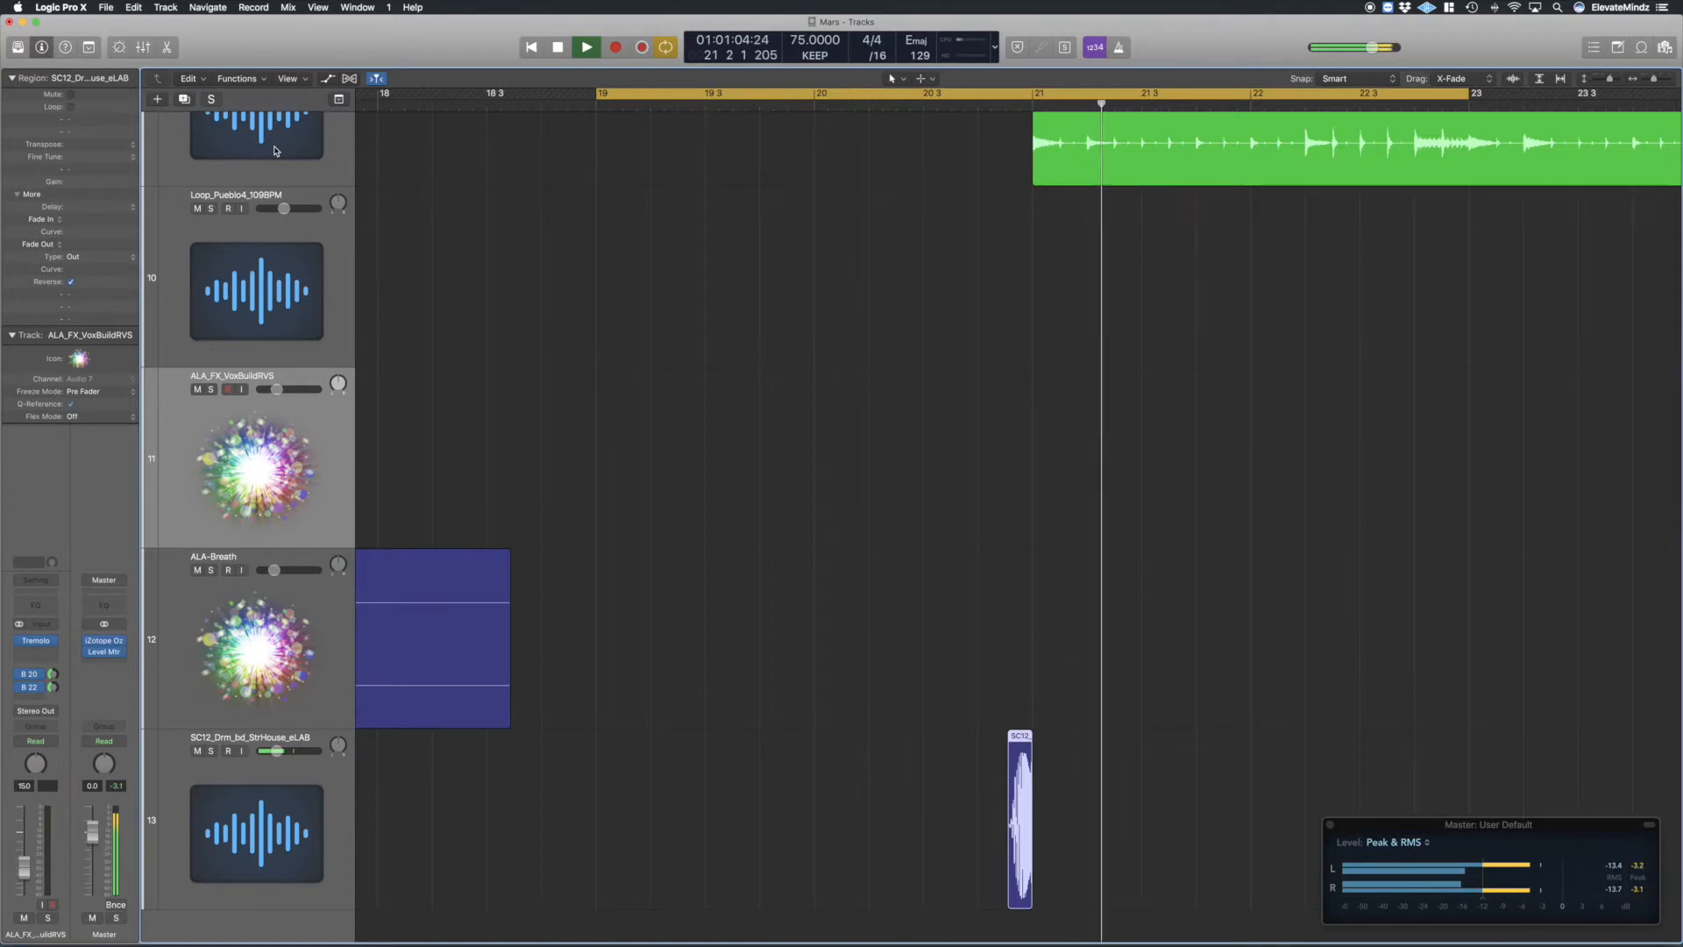
pyautogui.press('space')
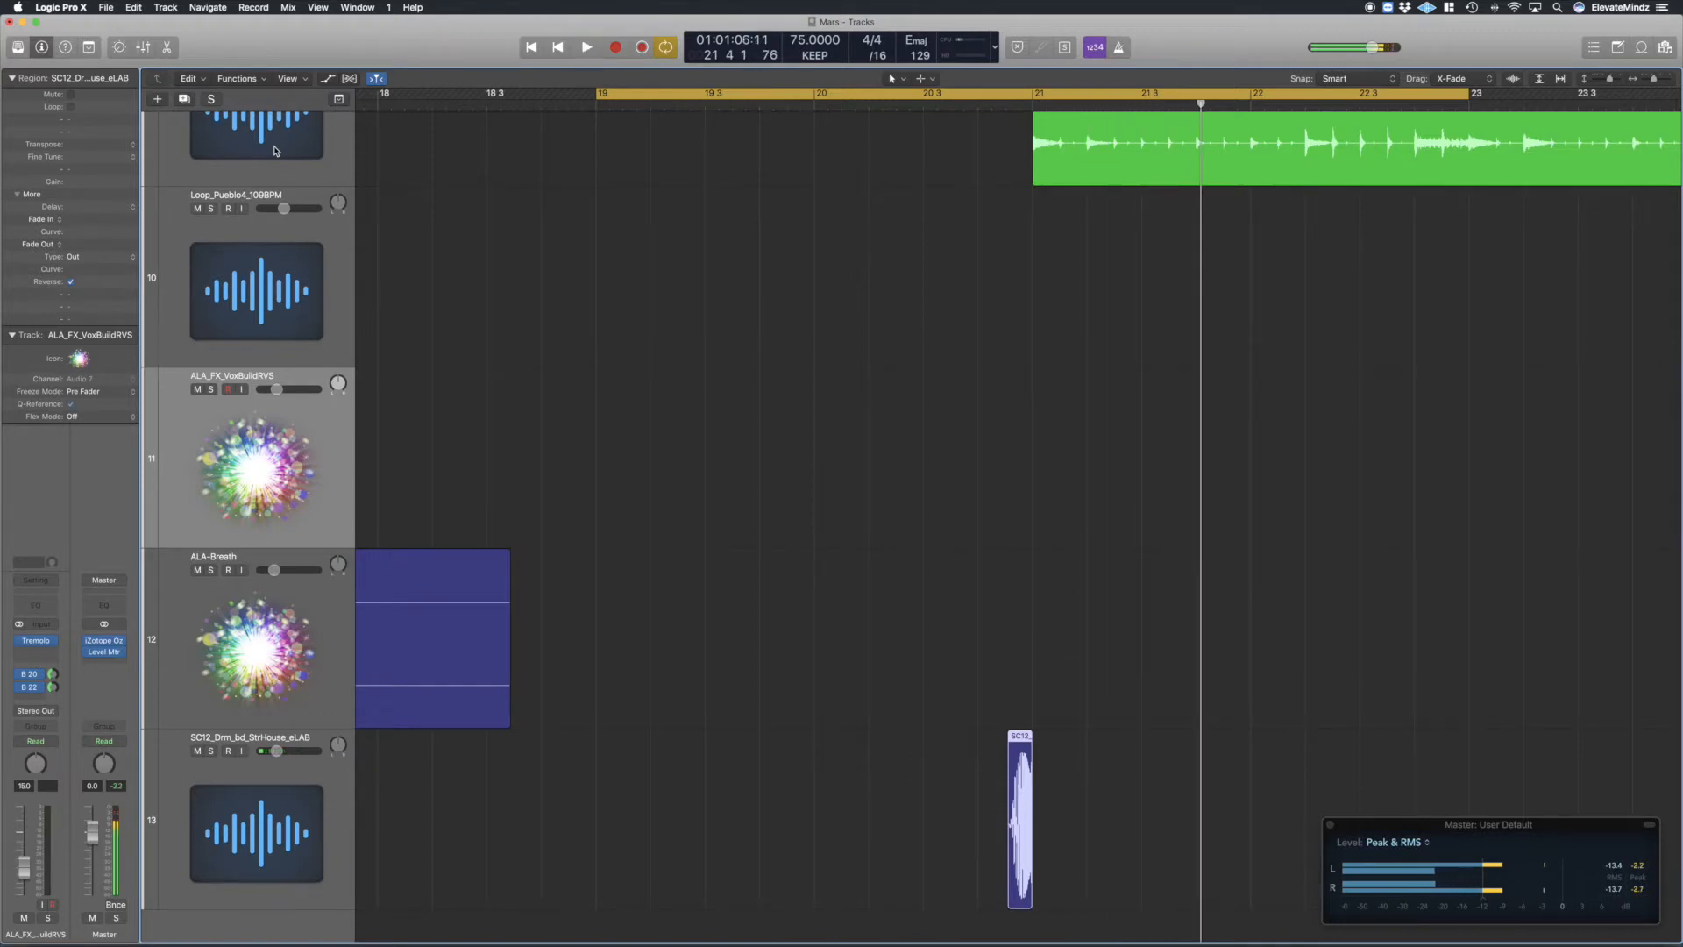
# Set the cycle range from bar 9 to bar 17 and audition that section with all tracks.
pyautogui.press('super+Up')
pyautogui.press('super+Up')
pyautogui.press('super+Up')
pyautogui.press('super+Up')
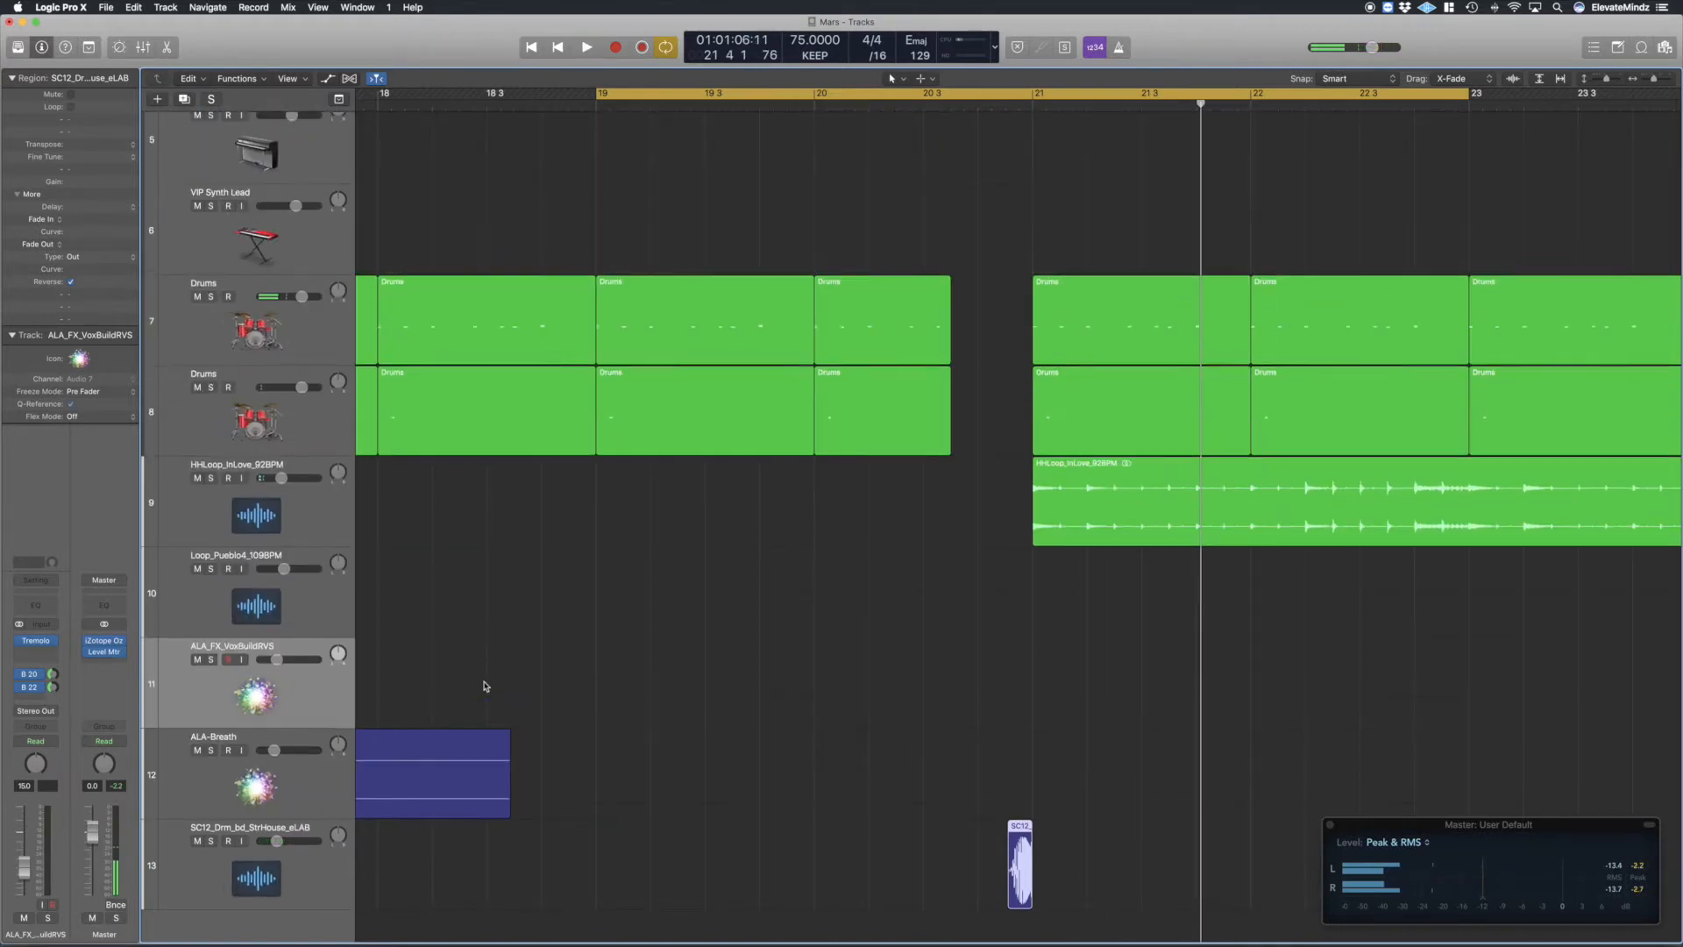
pyautogui.press('super+Up')
pyautogui.press('super+Up')
pyautogui.press('super+Left')
pyautogui.press('super+Left')
pyautogui.press('super+Left')
pyautogui.press('super+Left')
pyautogui.press('super+Left')
pyautogui.press('super+Left')
pyautogui.press('super+Left')
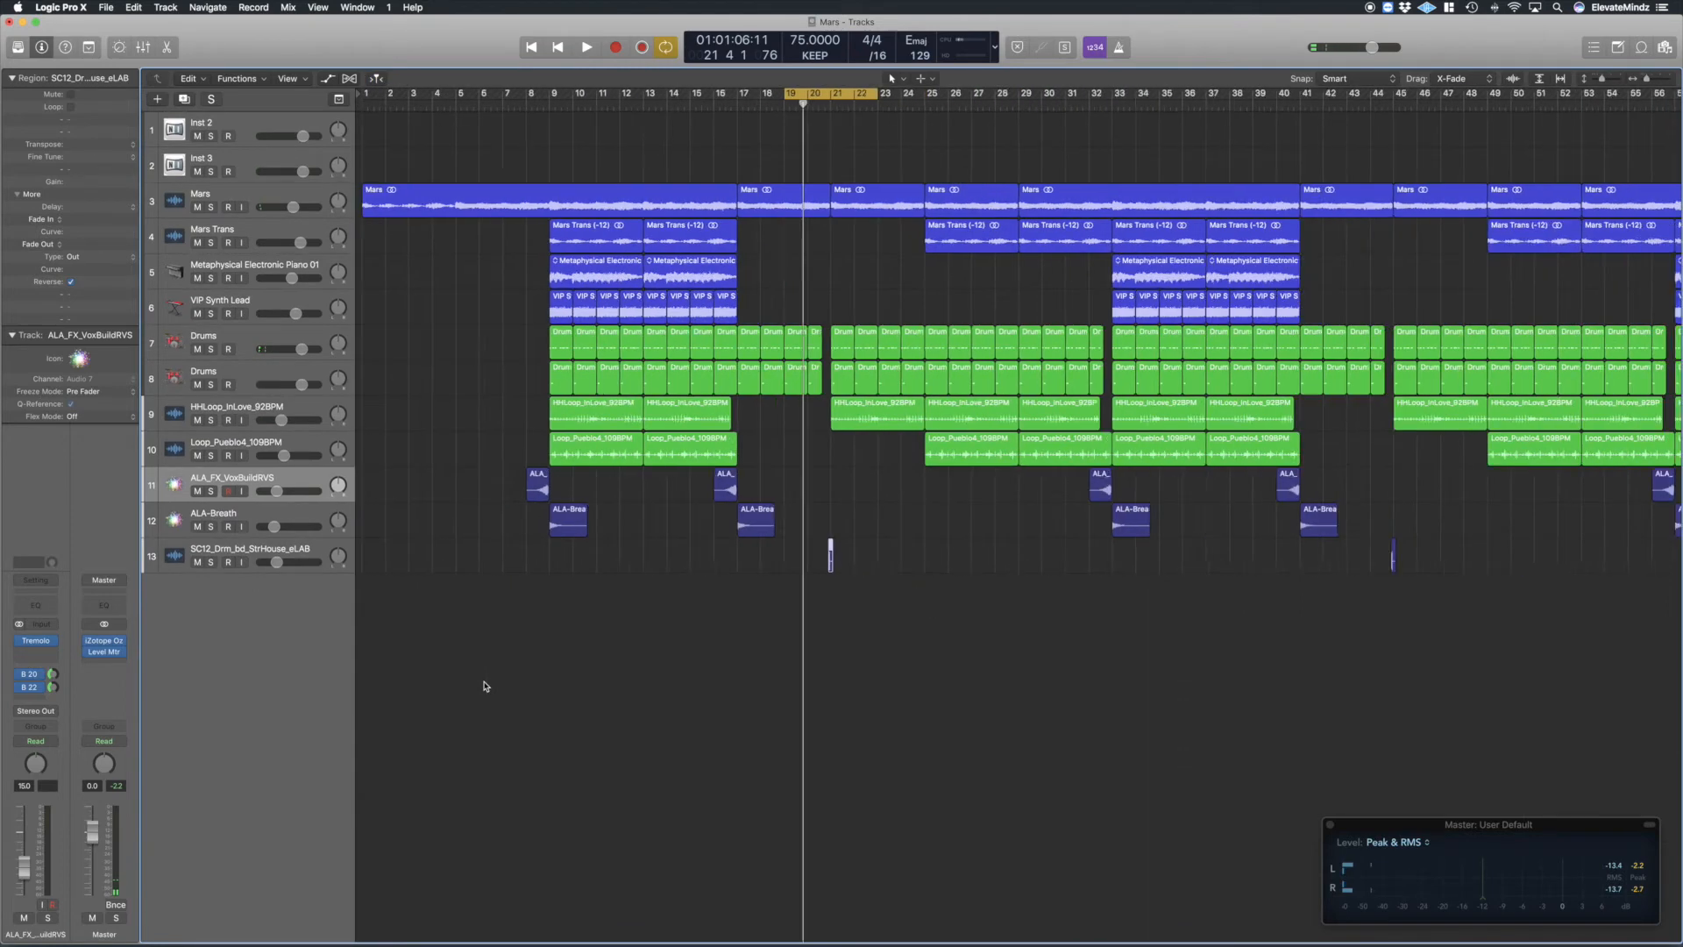
pyautogui.press('super+Right')
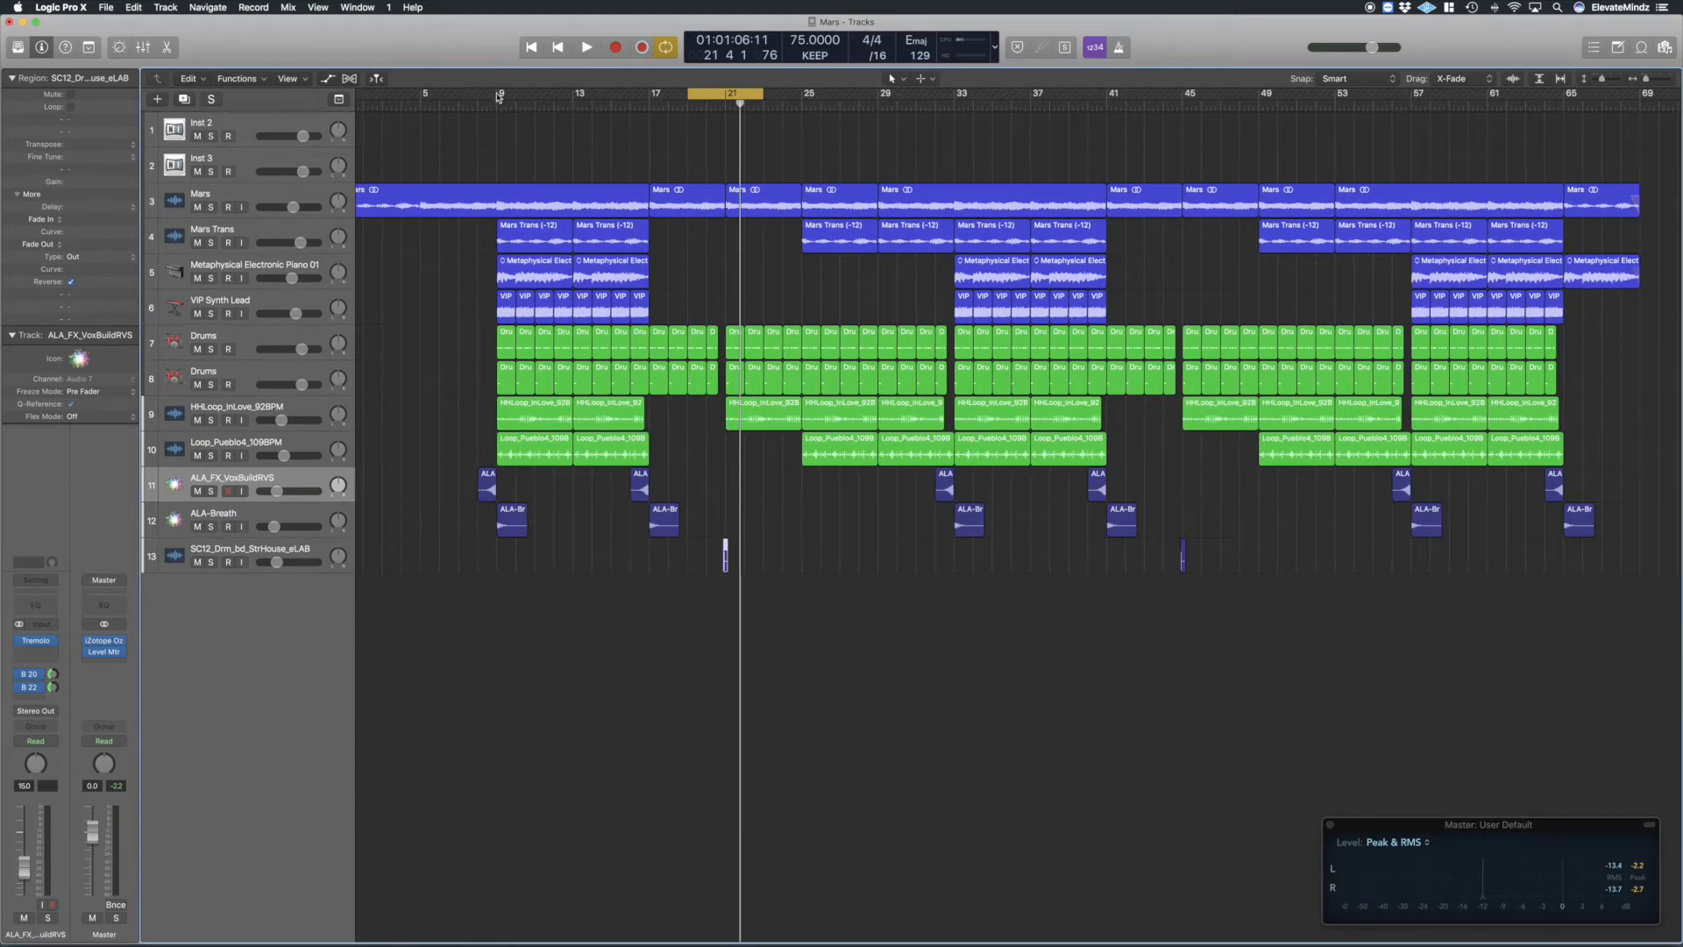
pyautogui.moveTo(499, 94); pyautogui.dragTo(649, 96)
pyautogui.press('space')
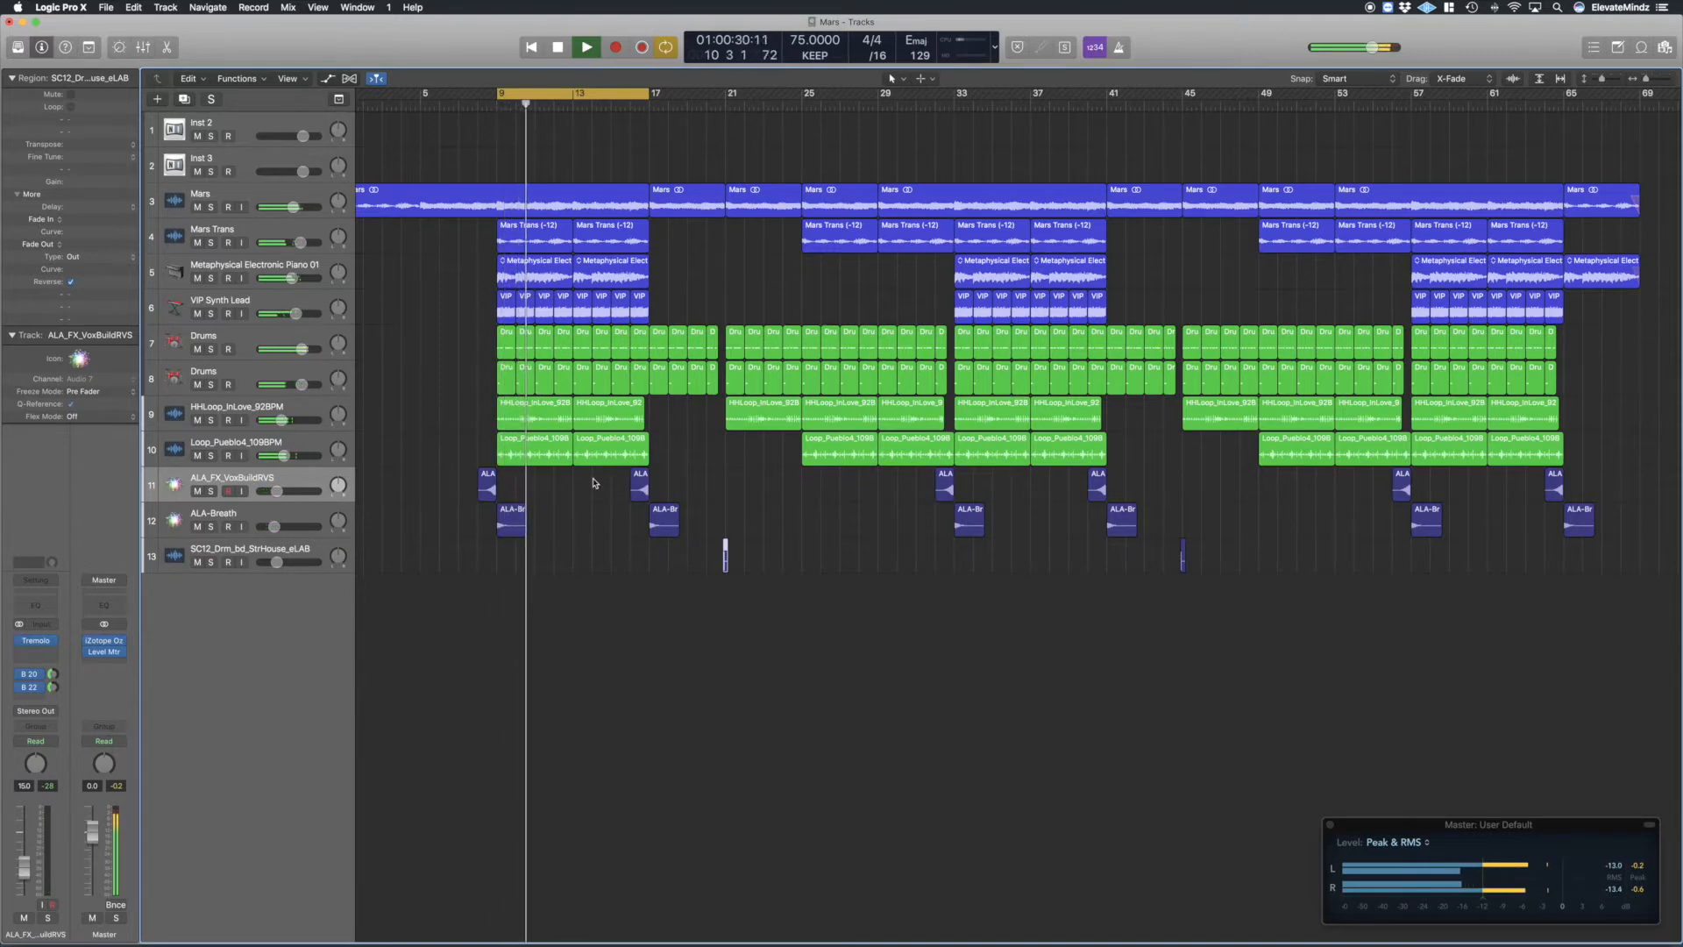
pyautogui.press('space')
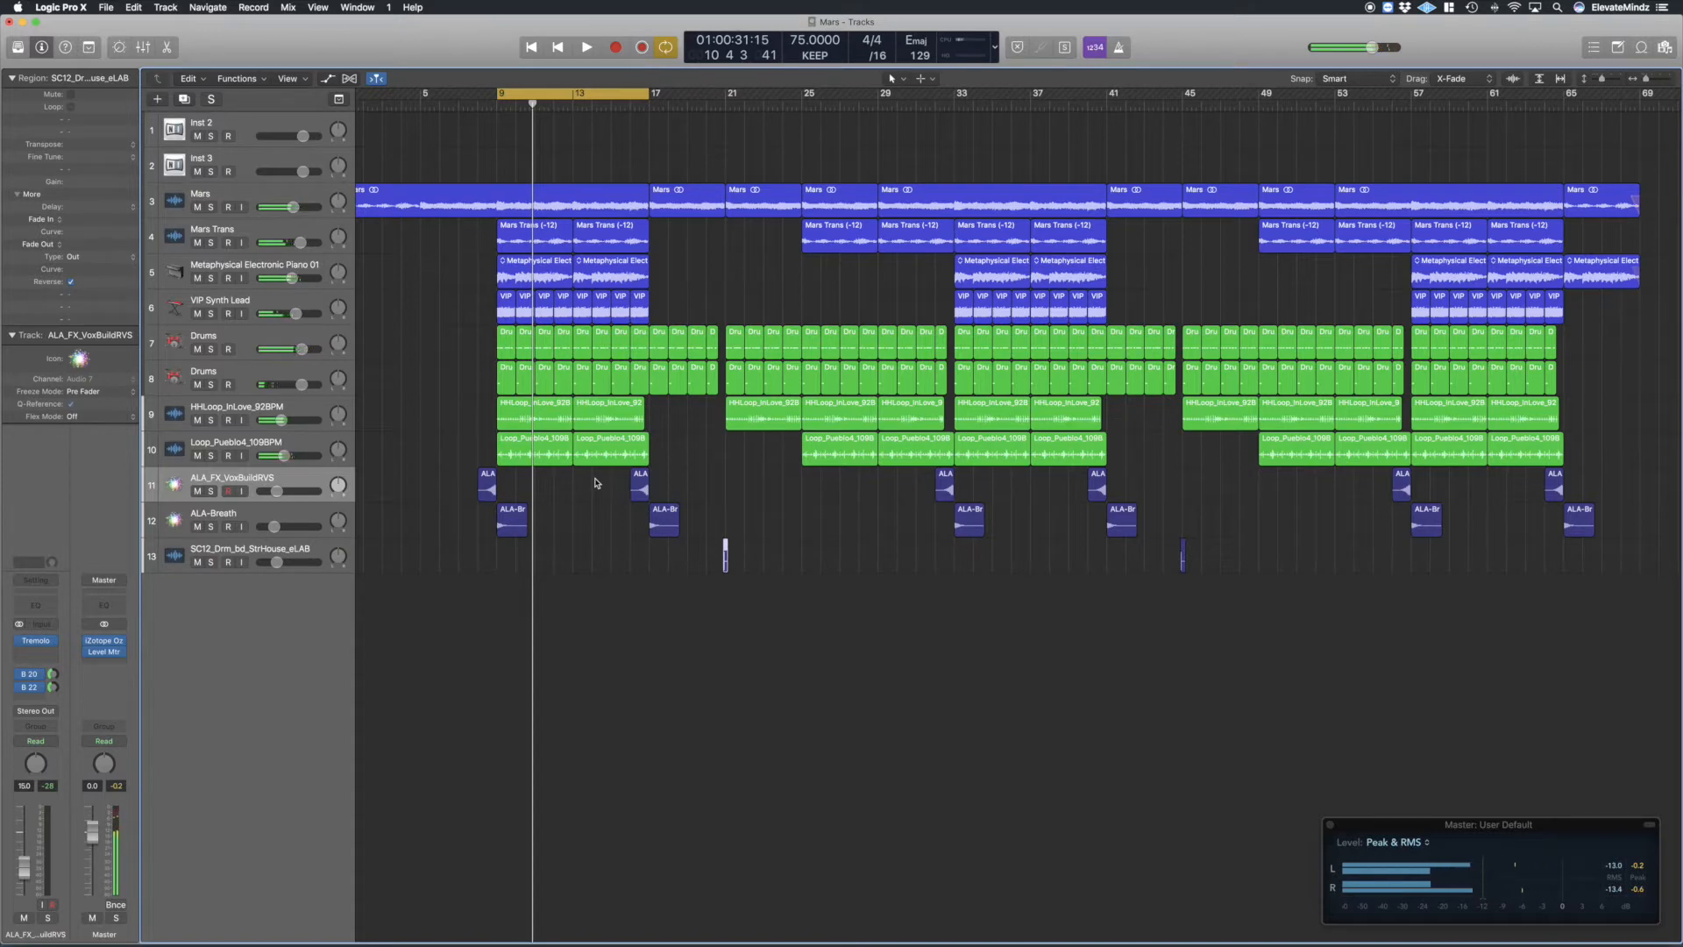
# Deselect the SC12_Drm_bd_StrHouse_eLAB region and return the playhead to the start of the project.
pyautogui.hscroll(-2, 599, 484)
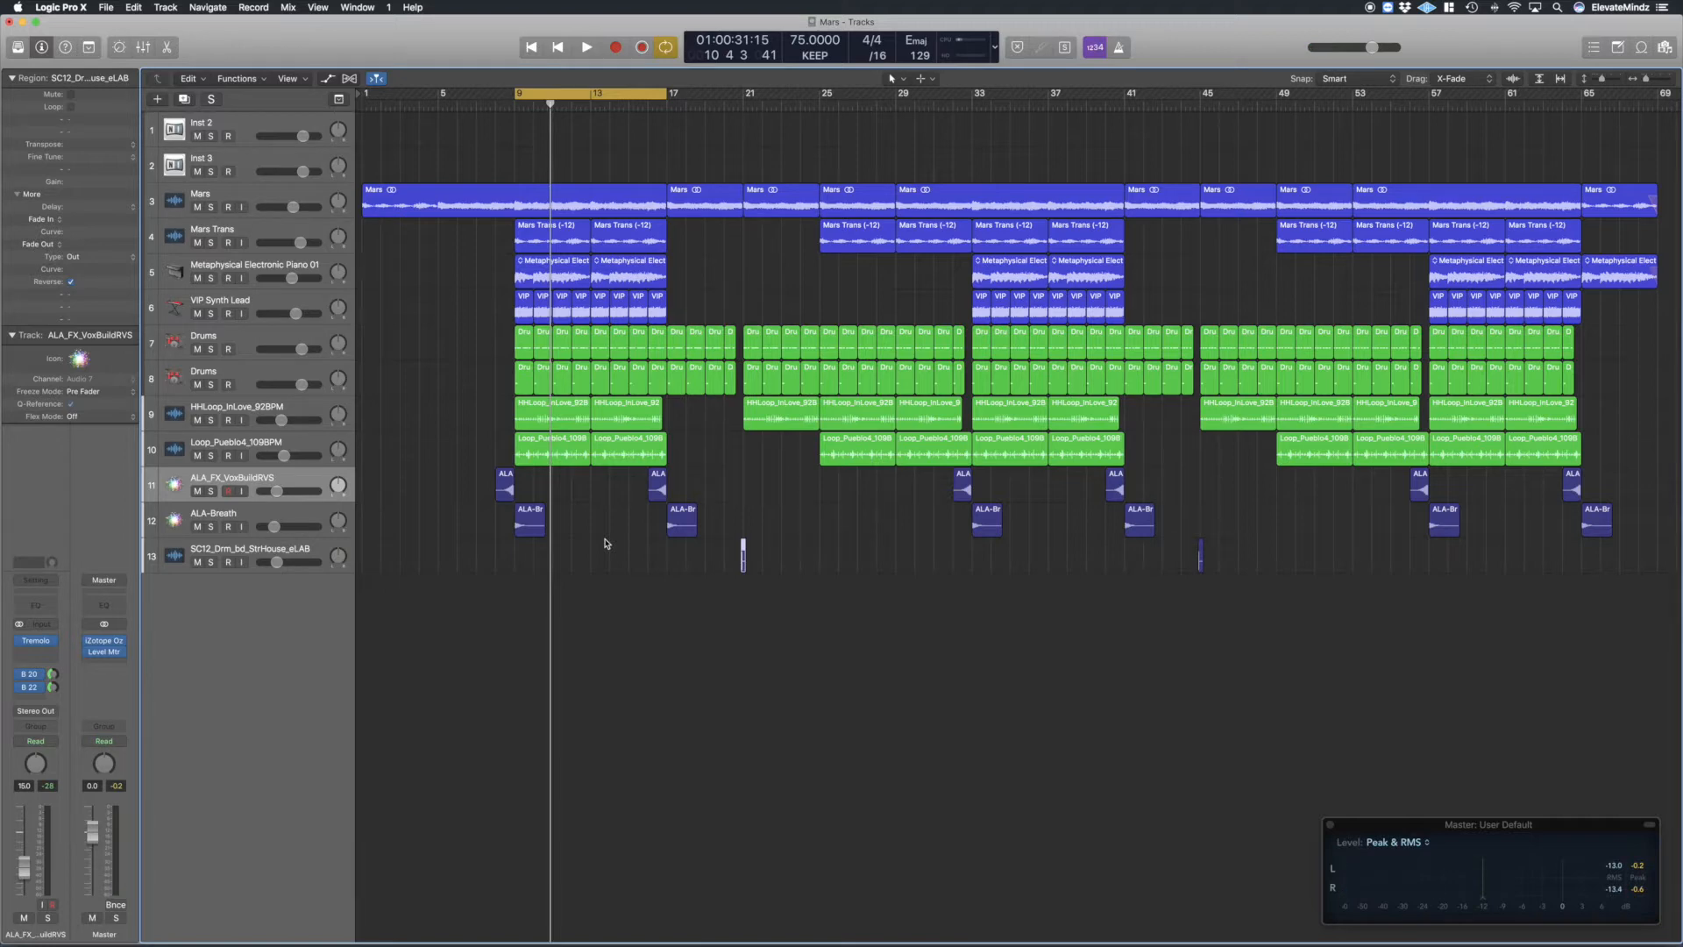
pyautogui.click(618, 589)
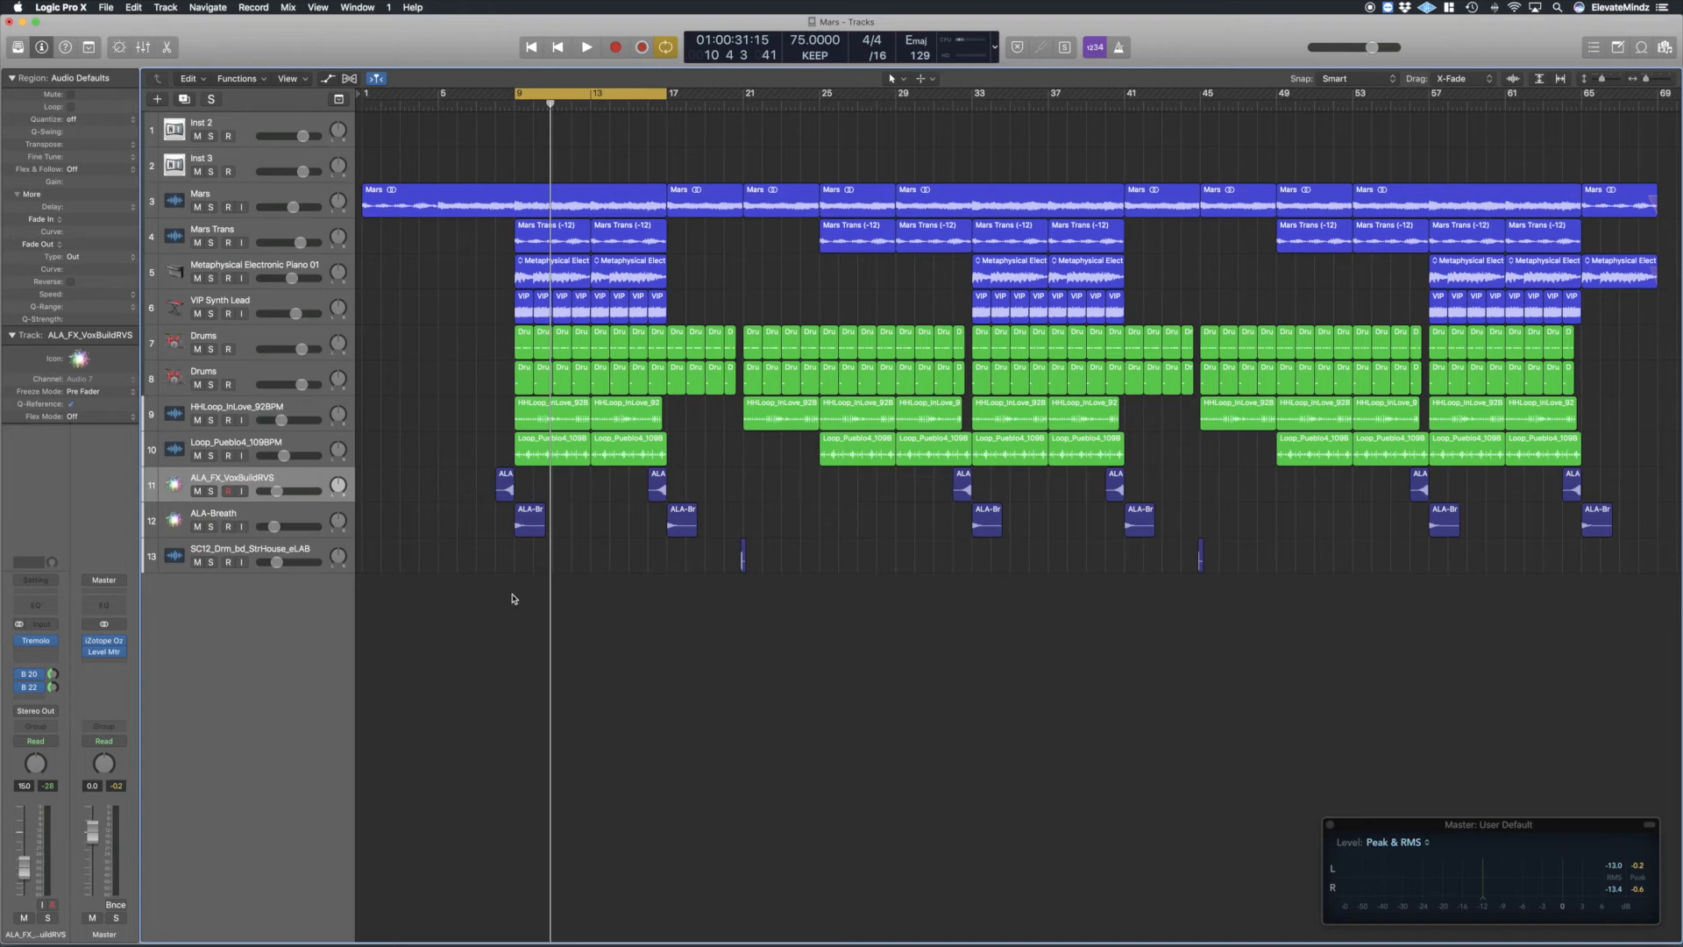
pyautogui.press('Return')
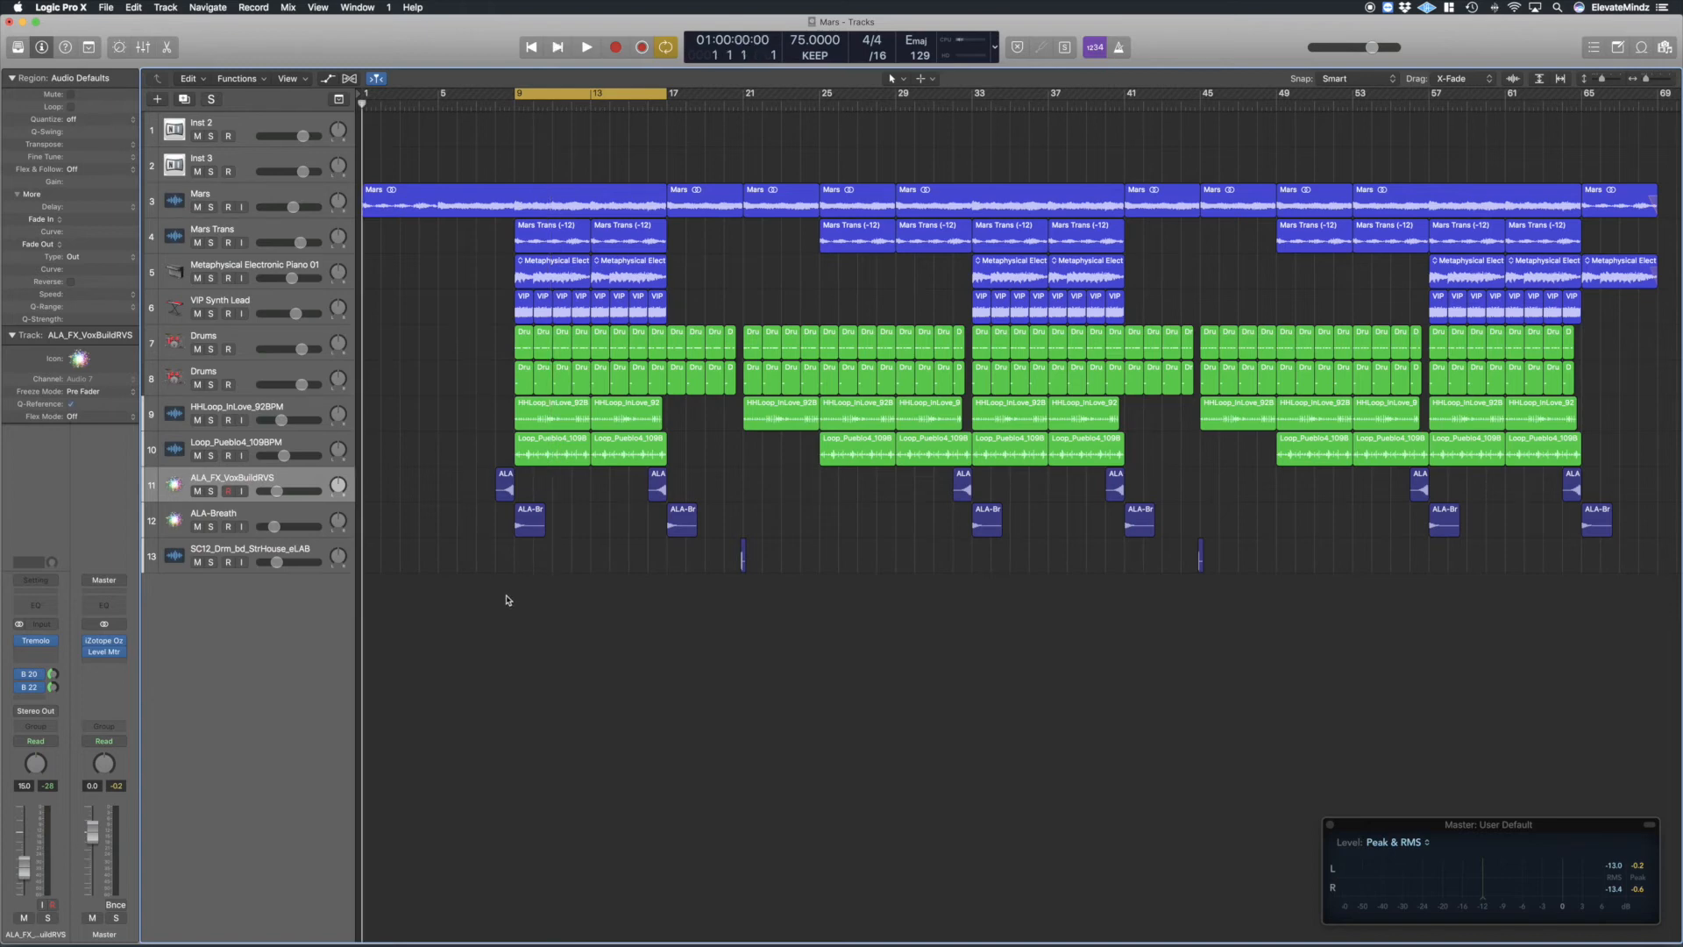